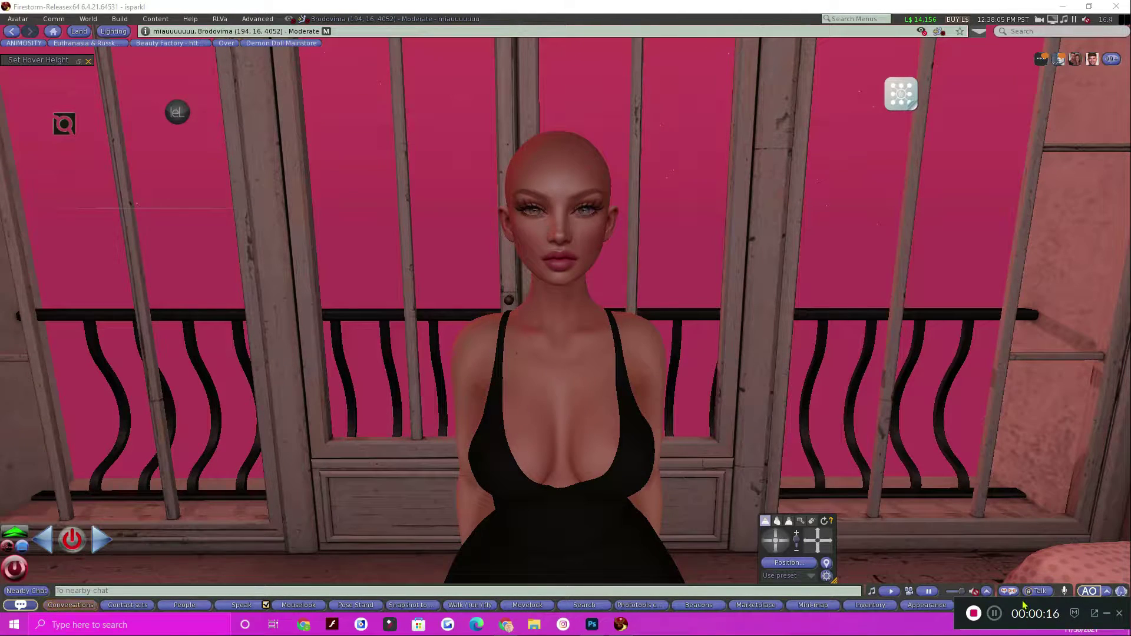
- Open the Appearance outfit gallery and reveal the gear menu's New Body Parts submenu
{"action": "left_click_drag", "start_coordinate": [1028, 606], "coordinate": [1028, 551]}
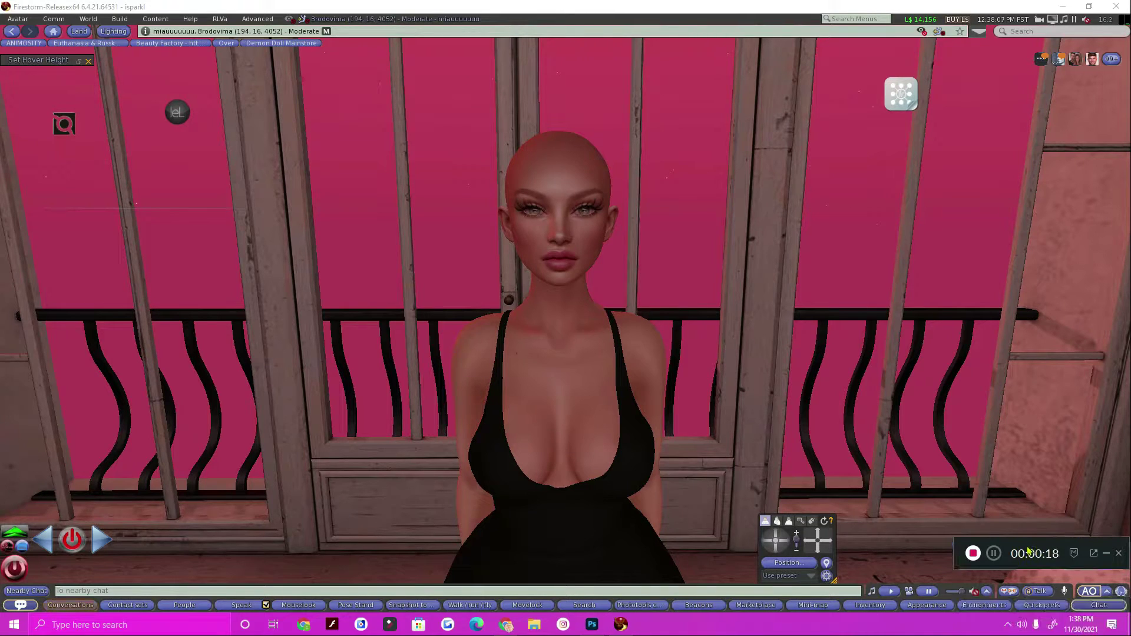
{"action": "left_click", "coordinate": [925, 605]}
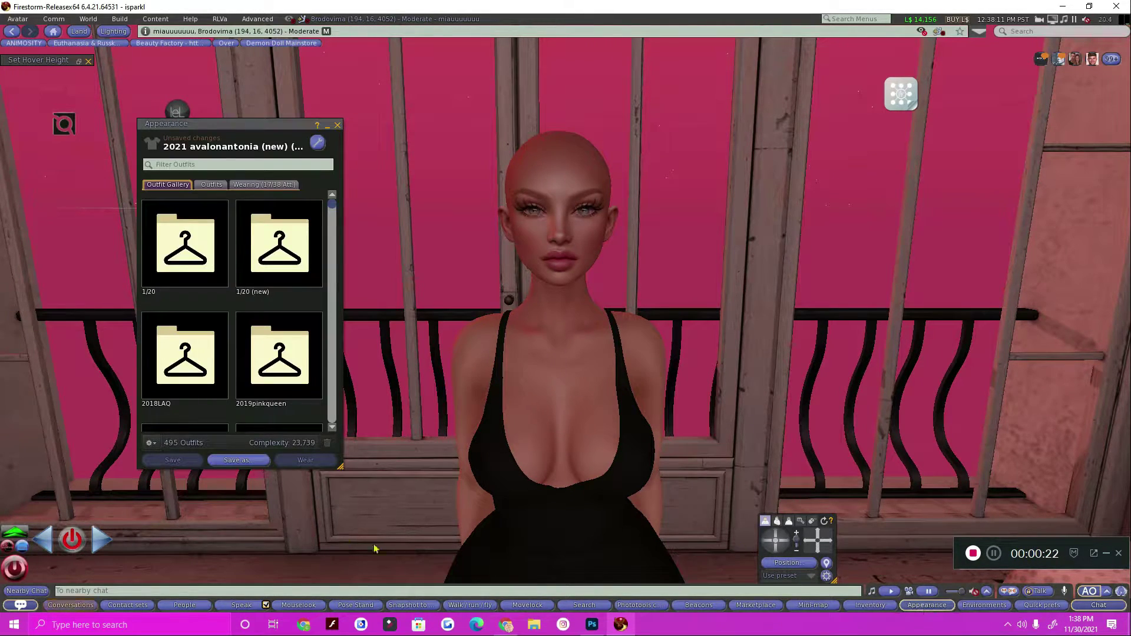
{"action": "left_click", "coordinate": [150, 444]}
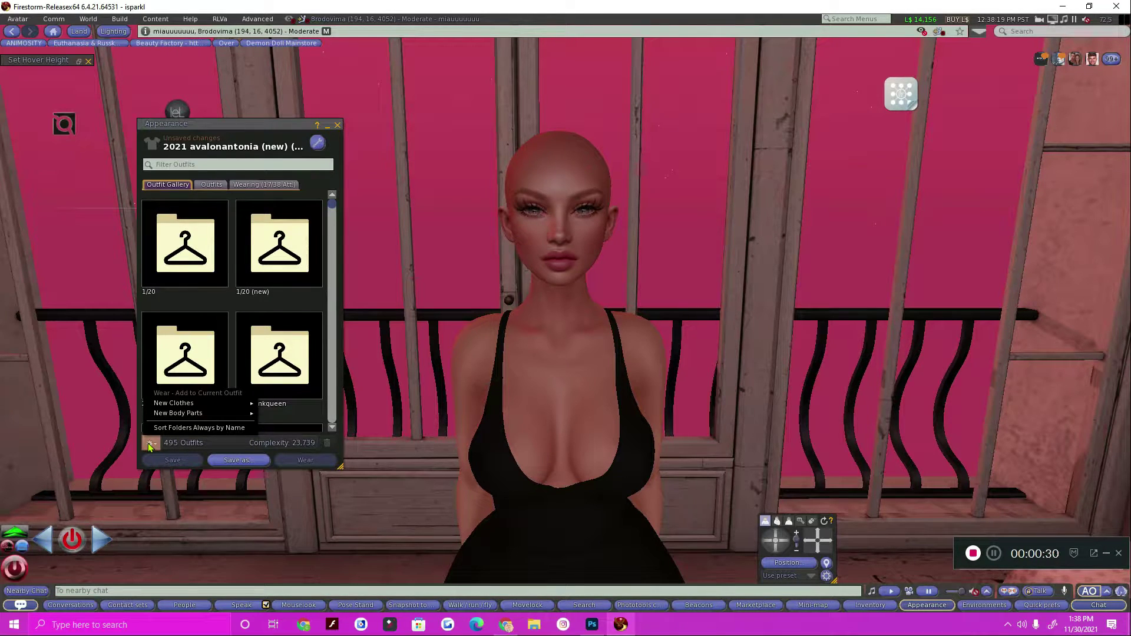
{"action": "mouse_move", "coordinate": [158, 416]}
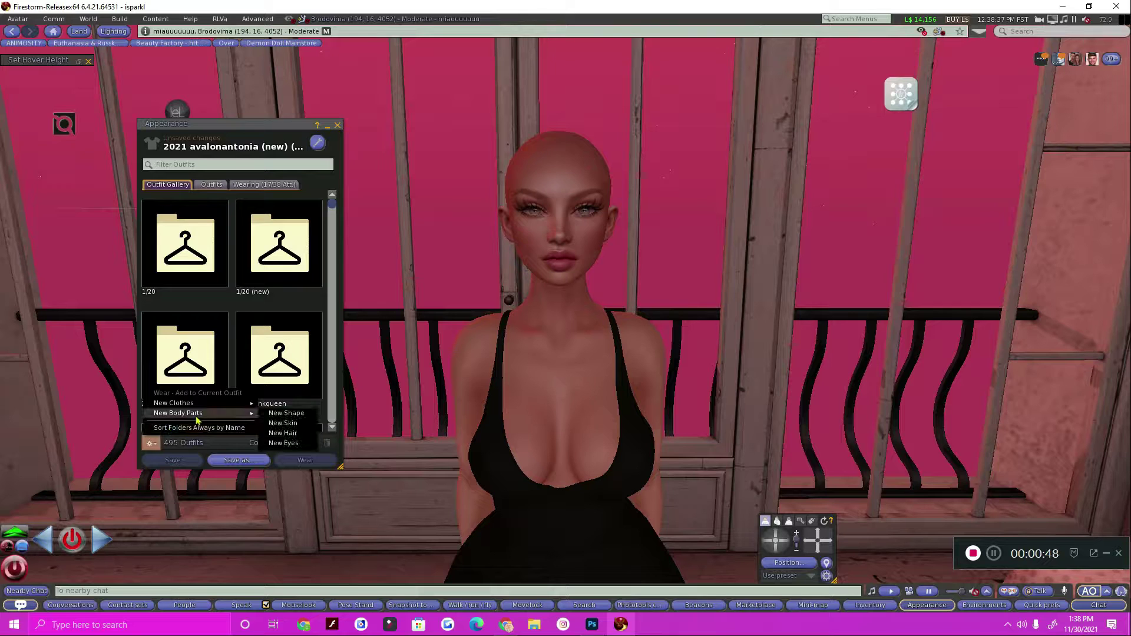
- Create a New Shape body part and frame the camera on the avatar's face
{"action": "left_click", "coordinate": [299, 414]}
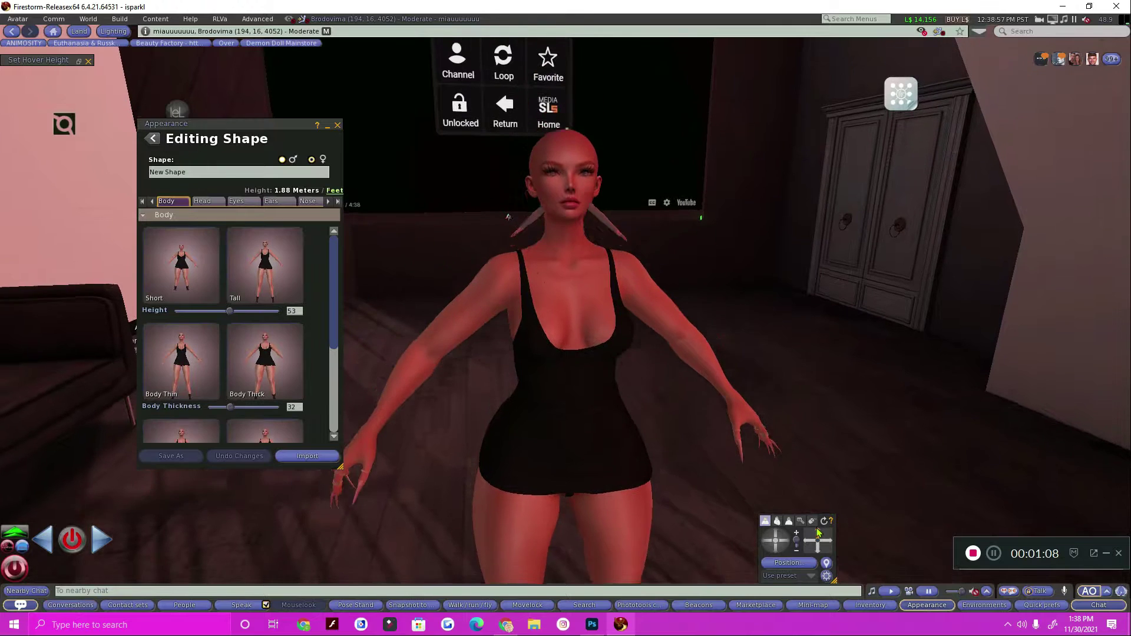
{"action": "left_click", "coordinate": [799, 520]}
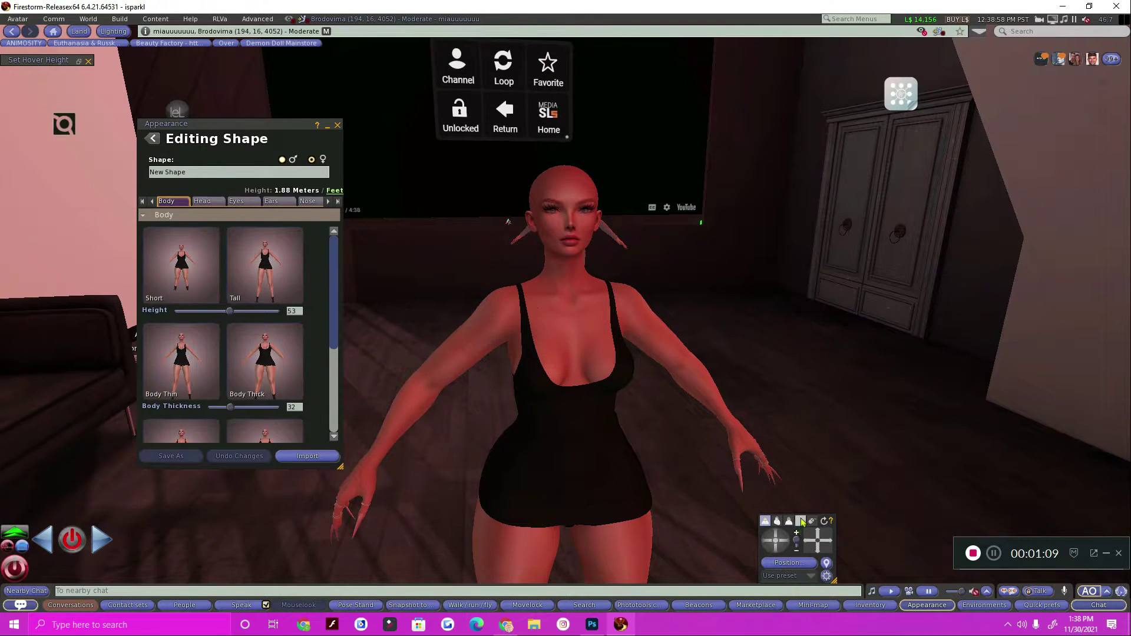
{"action": "left_click", "coordinate": [596, 261], "text": "alt"}
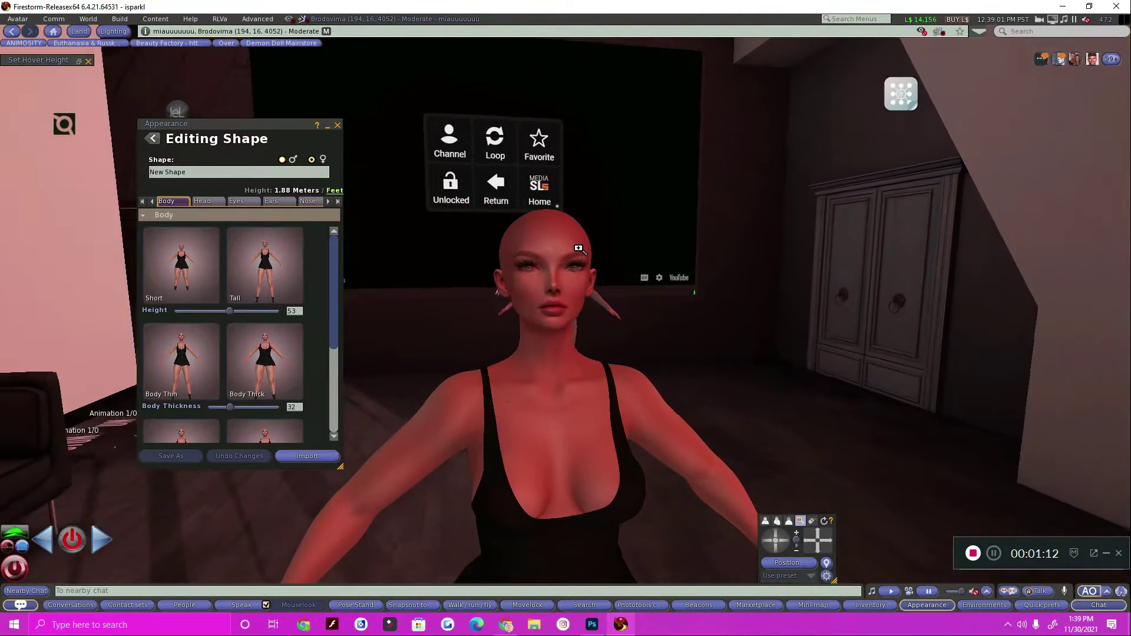
{"action": "left_click", "coordinate": [548, 306], "text": "alt"}
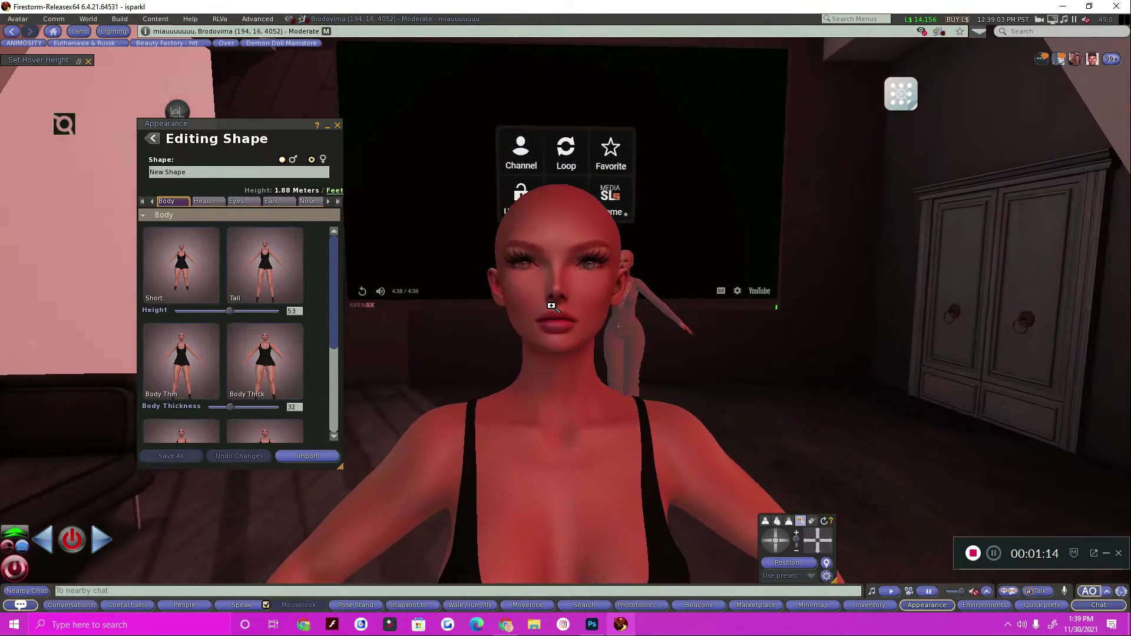
{"action": "left_click", "coordinate": [576, 360], "text": "alt"}
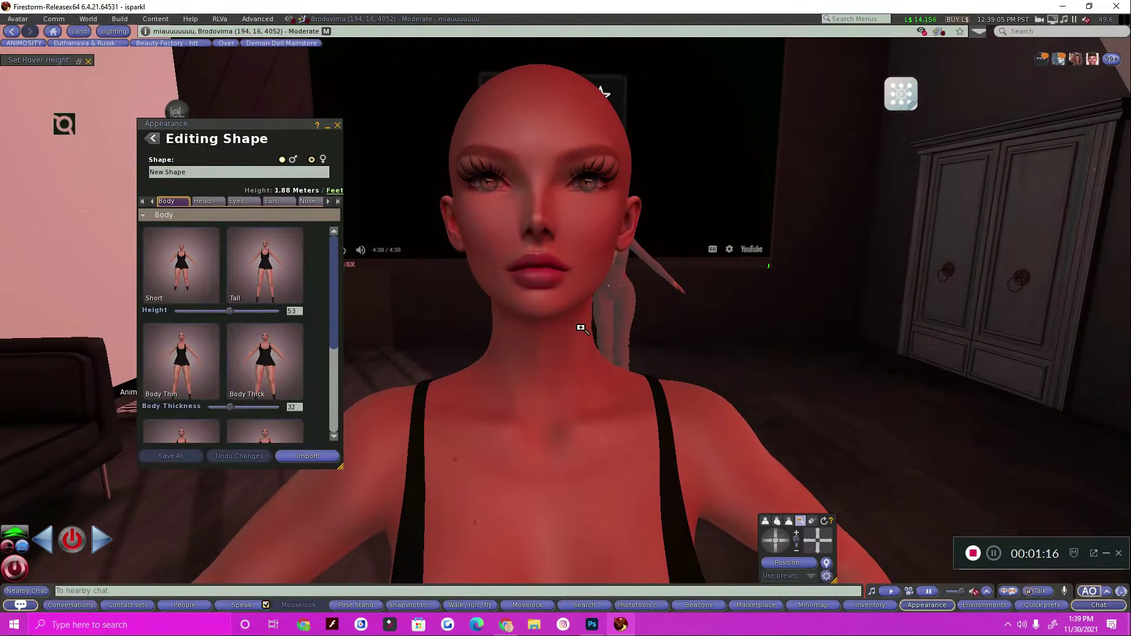
{"action": "left_click", "coordinate": [776, 537]}
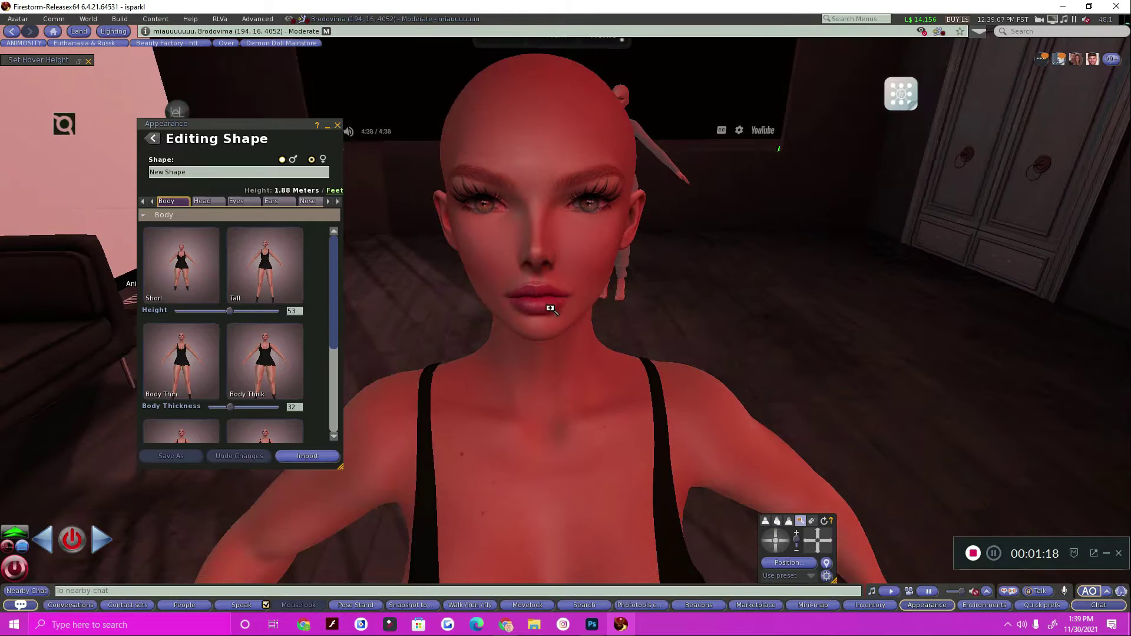
{"action": "left_click", "coordinate": [776, 551]}
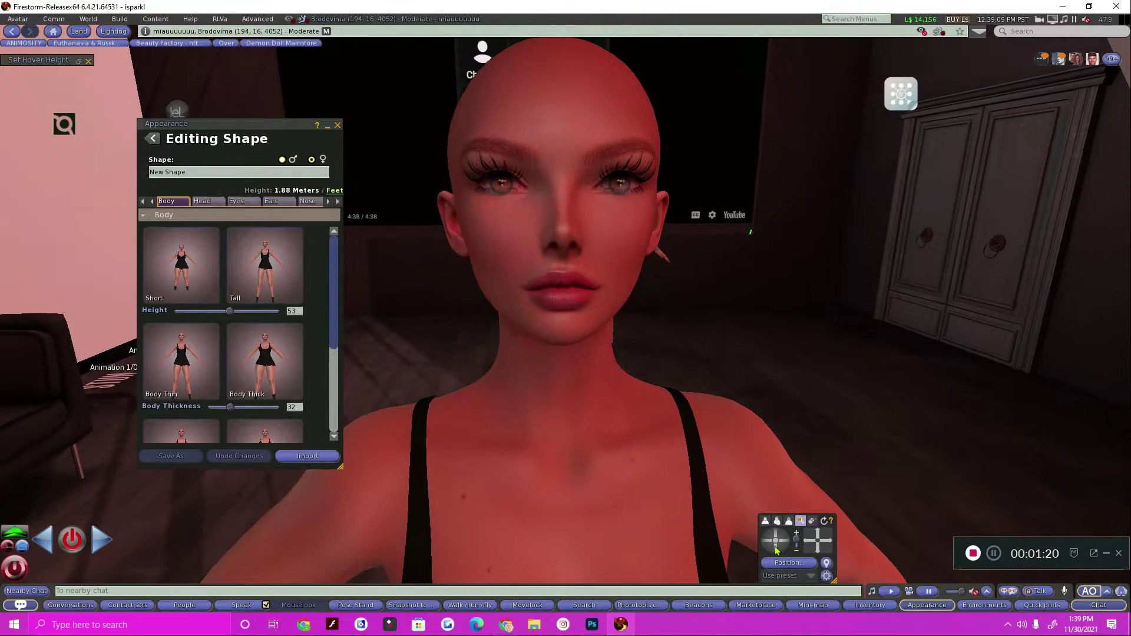
{"action": "key", "text": "Escape"}
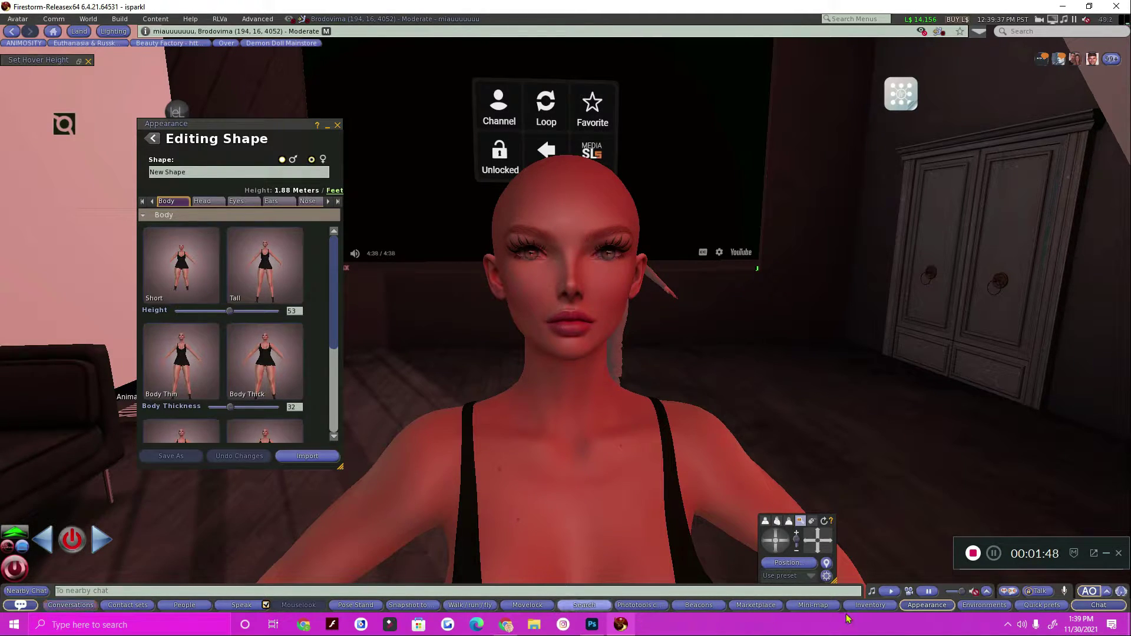
- Close the shape editor and check Inventory's Recent Items, then close Inventory
{"action": "left_click", "coordinate": [908, 607]}
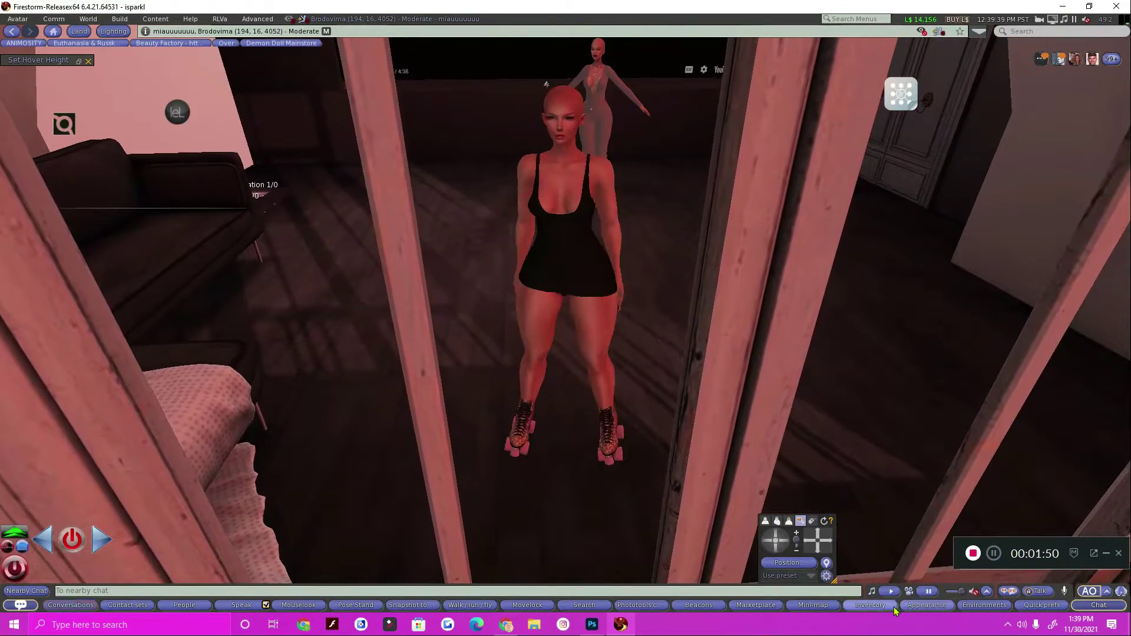
{"action": "left_click", "coordinate": [889, 607]}
{"action": "scroll", "coordinate": [826, 190], "scroll_direction": "up", "scroll_amount": 10}
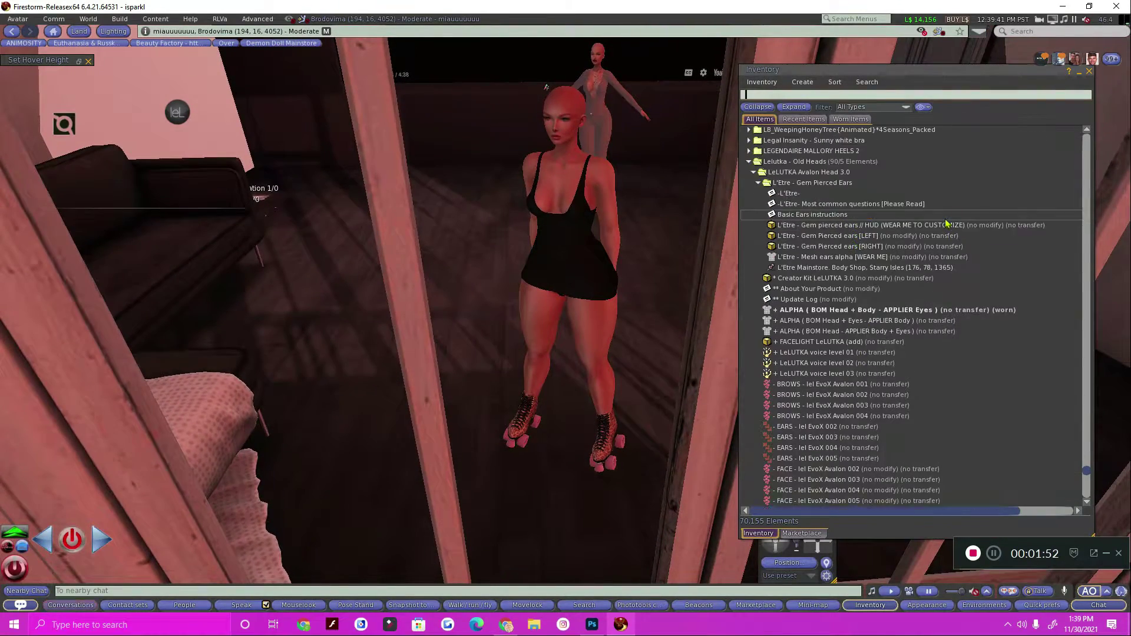
{"action": "left_click", "coordinate": [804, 119]}
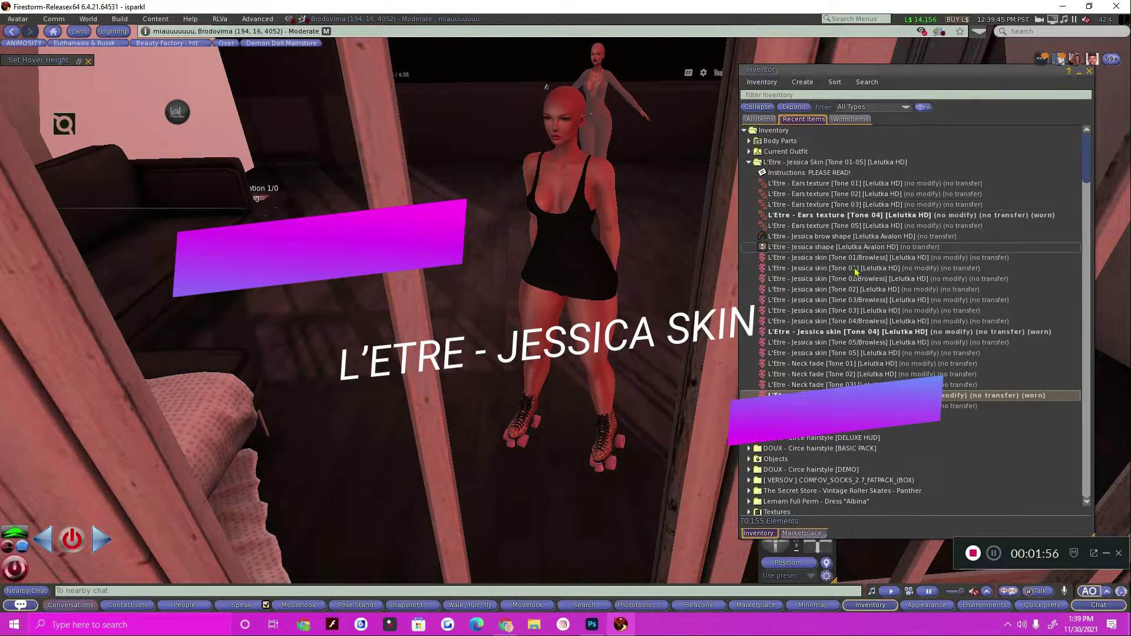
{"action": "left_click", "coordinate": [1089, 71]}
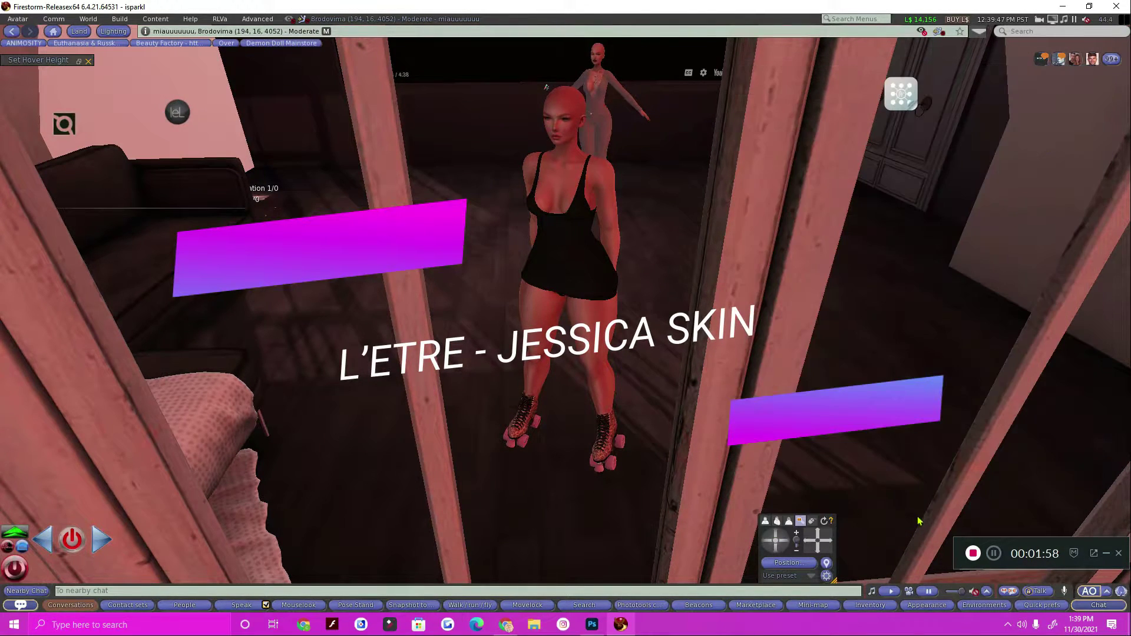
- Move the camera around the bald avatar, viewing her from behind and front
{"action": "left_click", "coordinate": [588, 245], "text": "alt"}
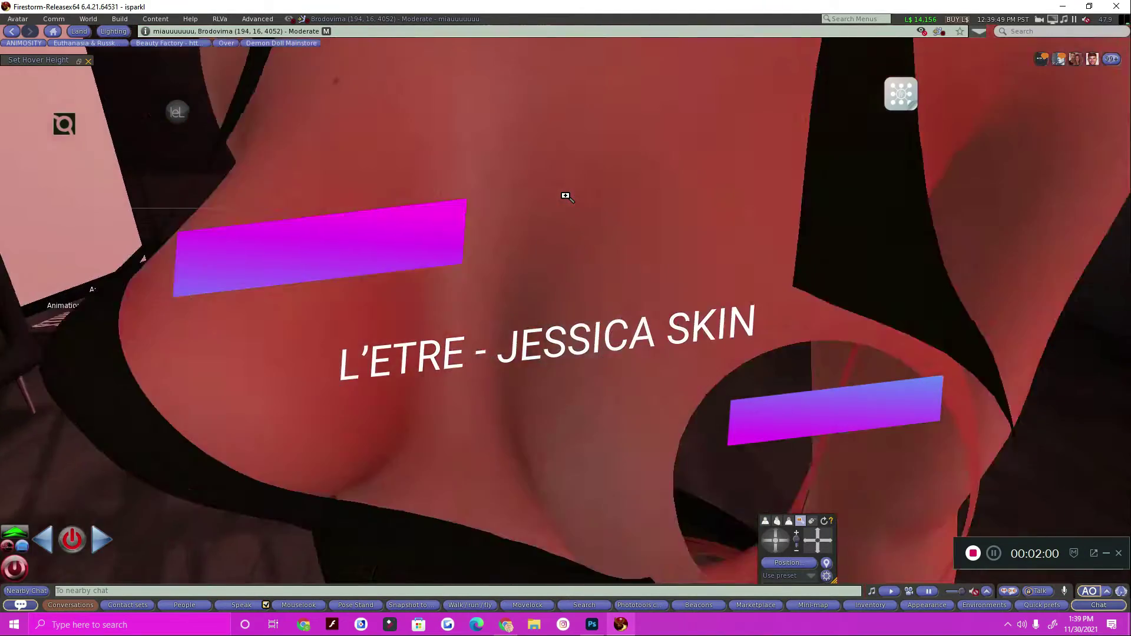
{"action": "scroll", "coordinate": [565, 196], "scroll_direction": "down", "scroll_amount": 5}
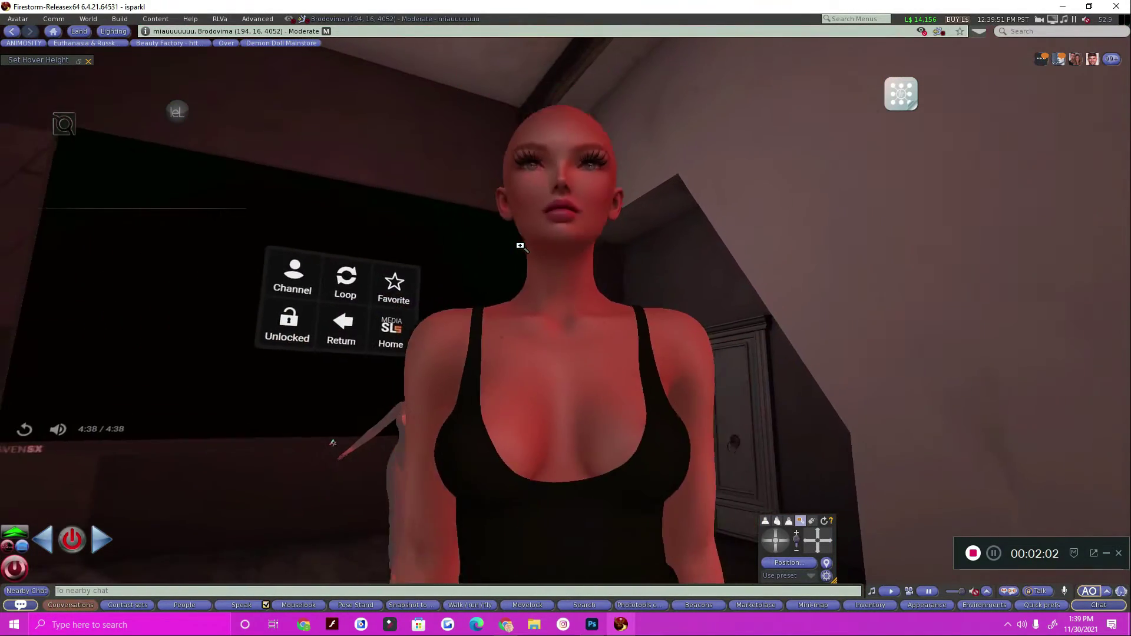
{"action": "left_click", "coordinate": [790, 521]}
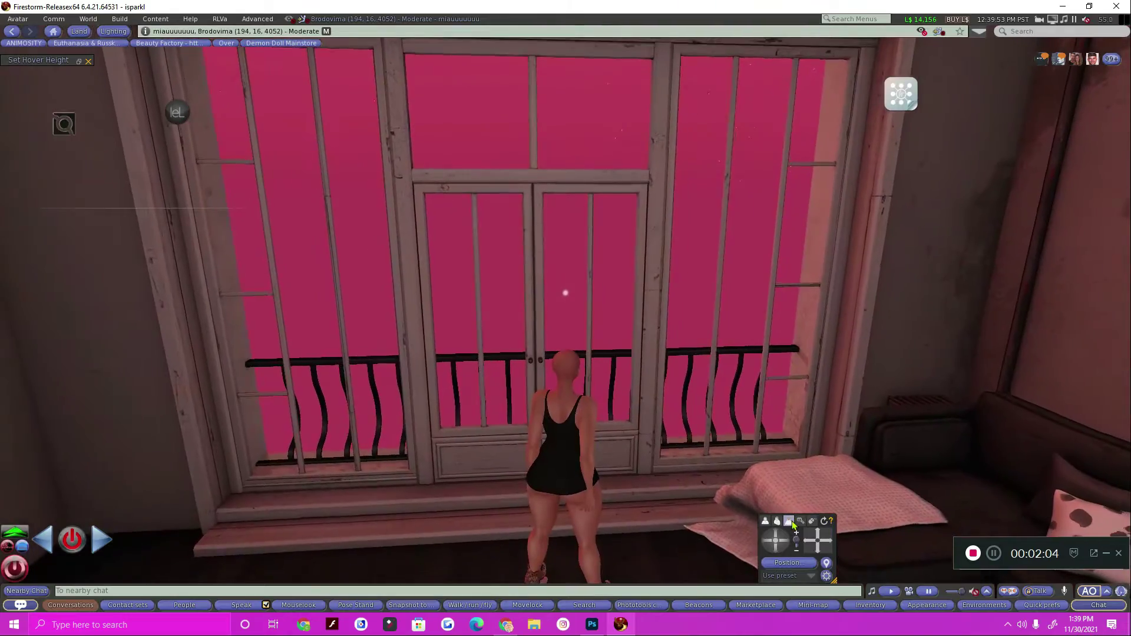
{"action": "key", "text": "Right"}
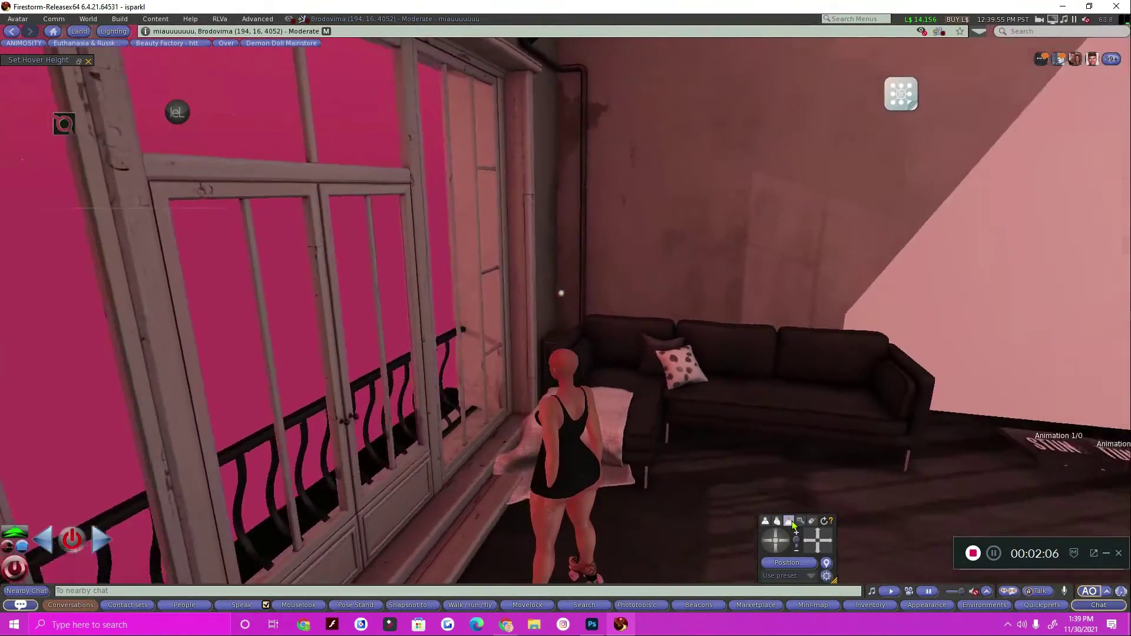
{"action": "key", "text": "Right"}
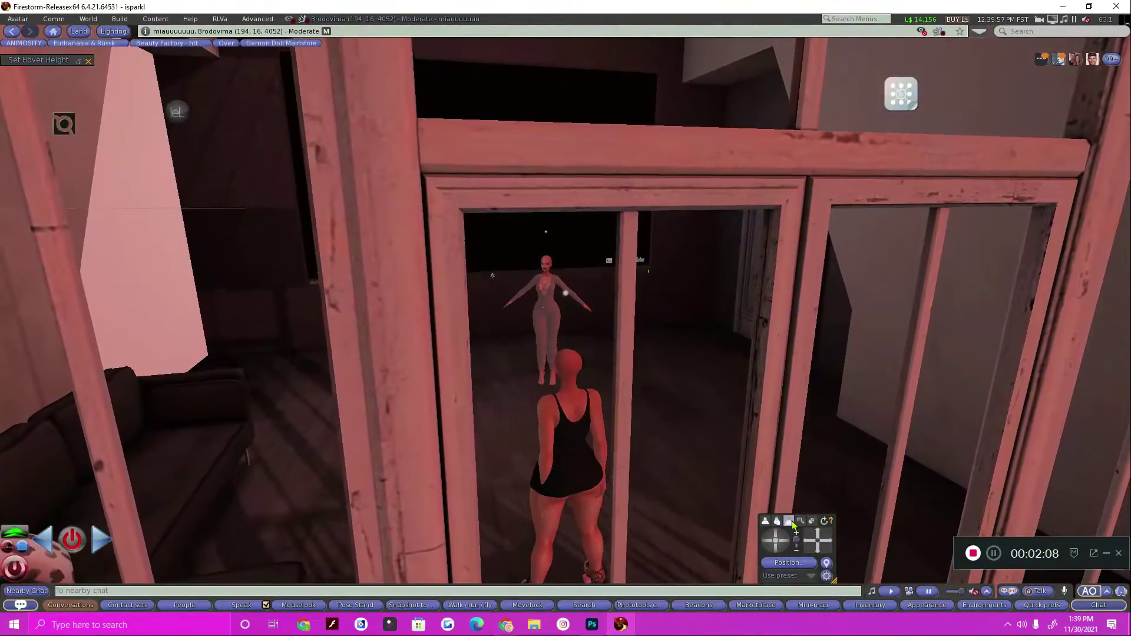
{"action": "left_click", "coordinate": [766, 521]}
{"action": "left_click_drag", "start_coordinate": [789, 551], "coordinate": [778, 552]}
{"action": "left_click", "coordinate": [800, 520]}
{"action": "left_click", "coordinate": [565, 216]}
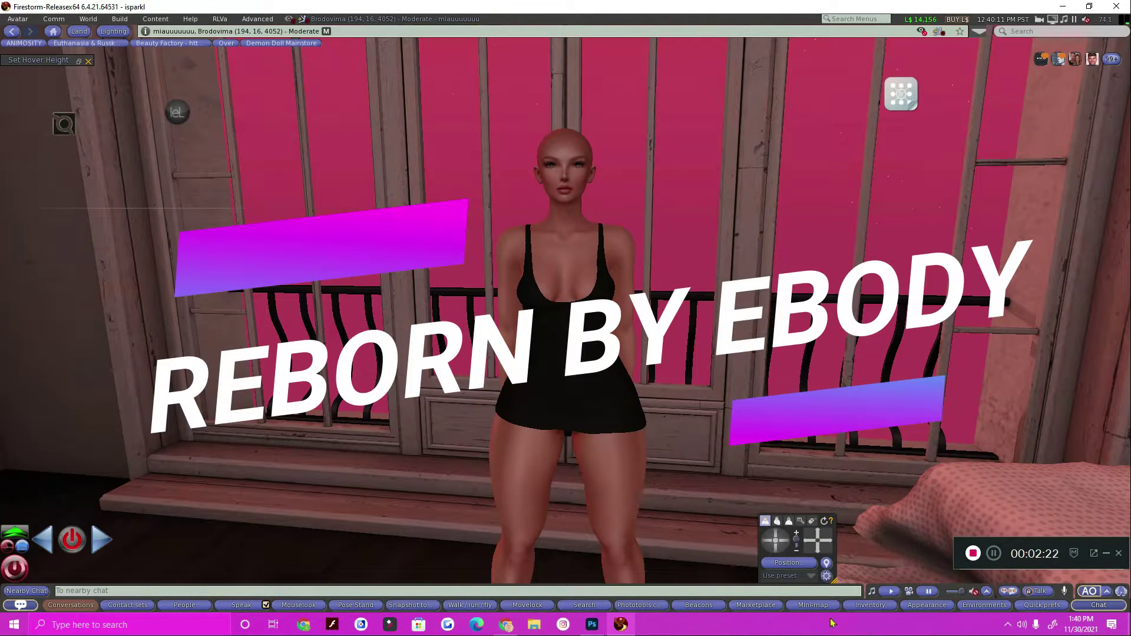
- Create another New Shape via Appearance's New Body Parts and reframe the camera on the avatar
{"action": "left_click", "coordinate": [819, 542]}
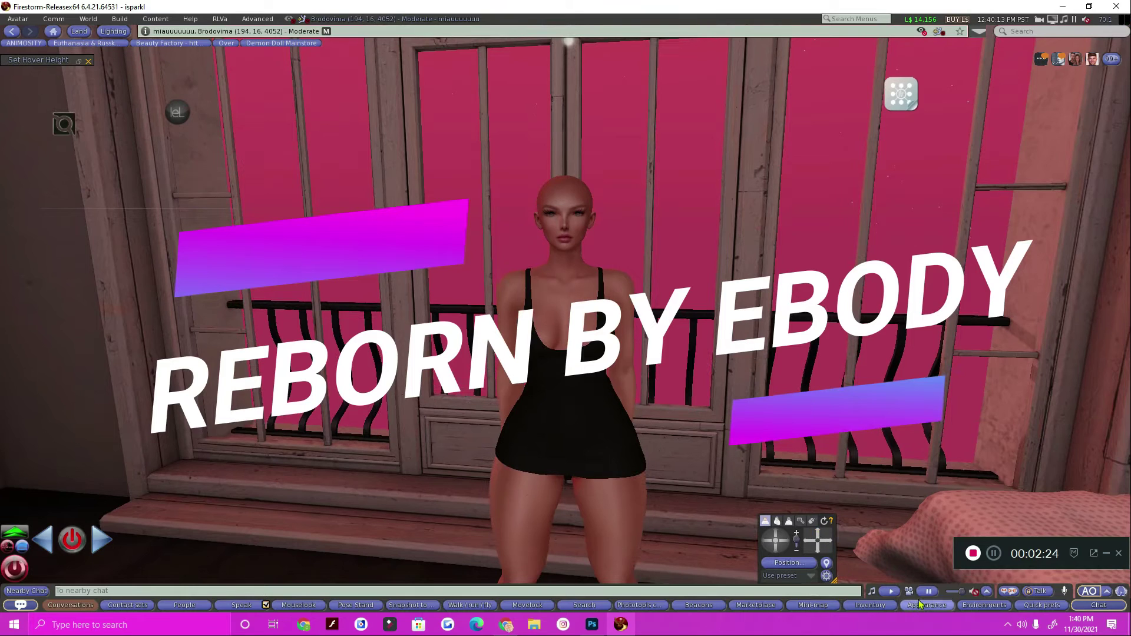
{"action": "left_click", "coordinate": [925, 605]}
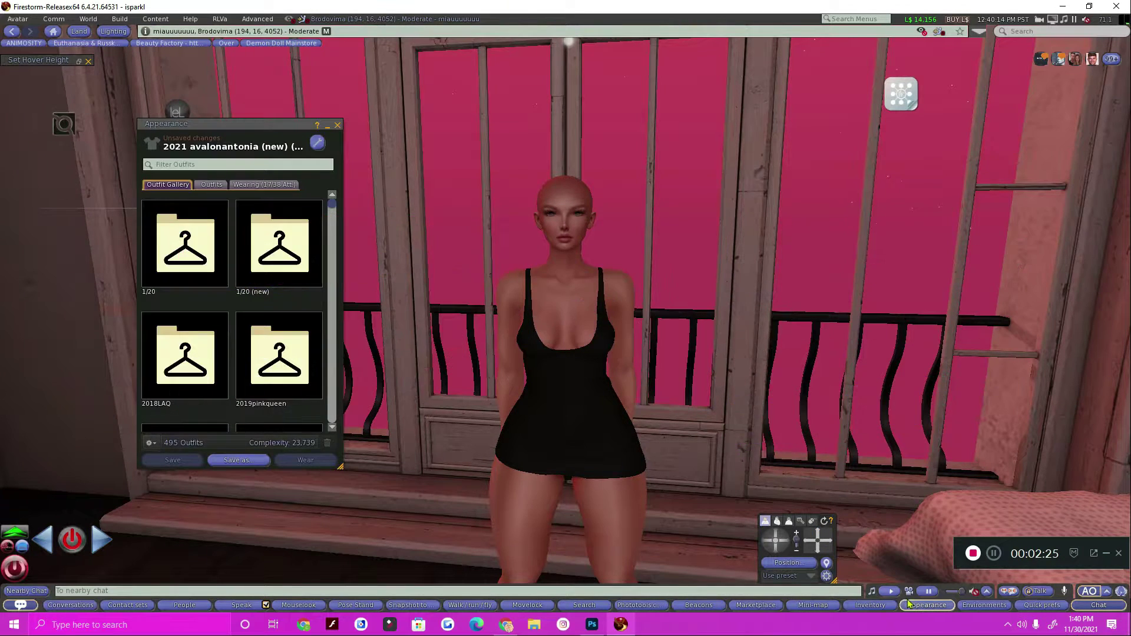
{"action": "left_click", "coordinate": [151, 442]}
{"action": "mouse_move", "coordinate": [171, 415]}
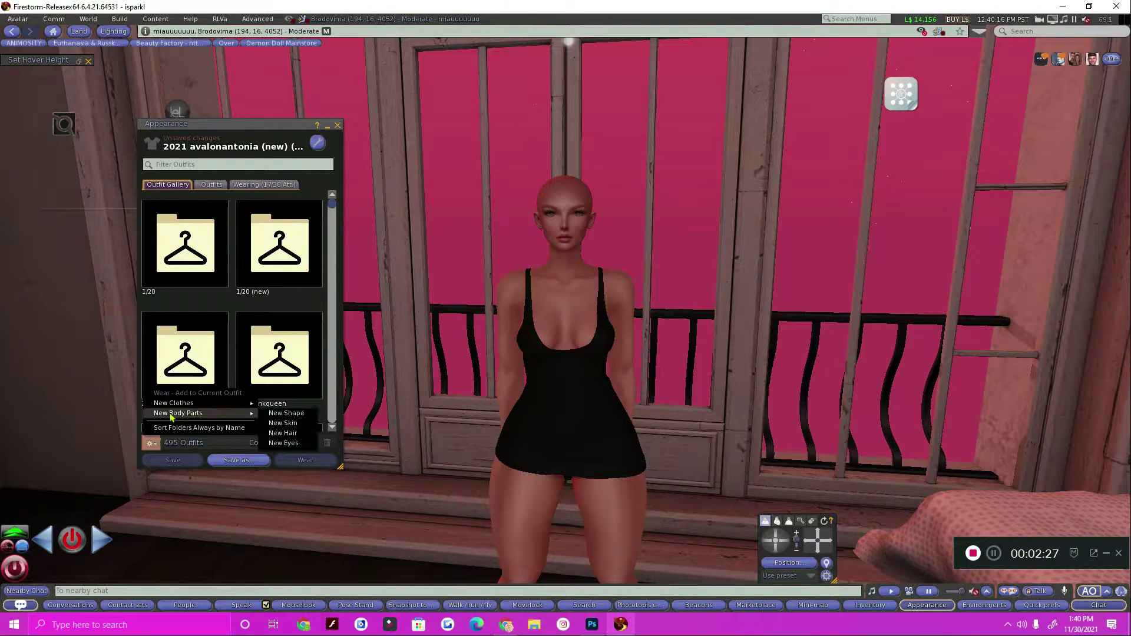
{"action": "left_click", "coordinate": [288, 413]}
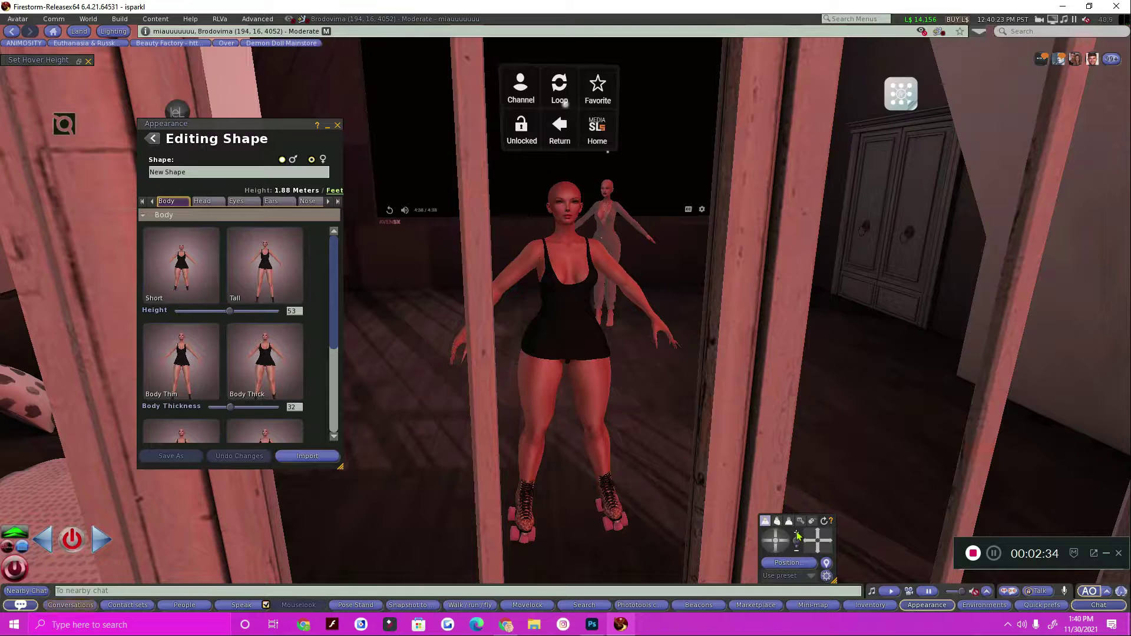
{"action": "left_click", "coordinate": [796, 535]}
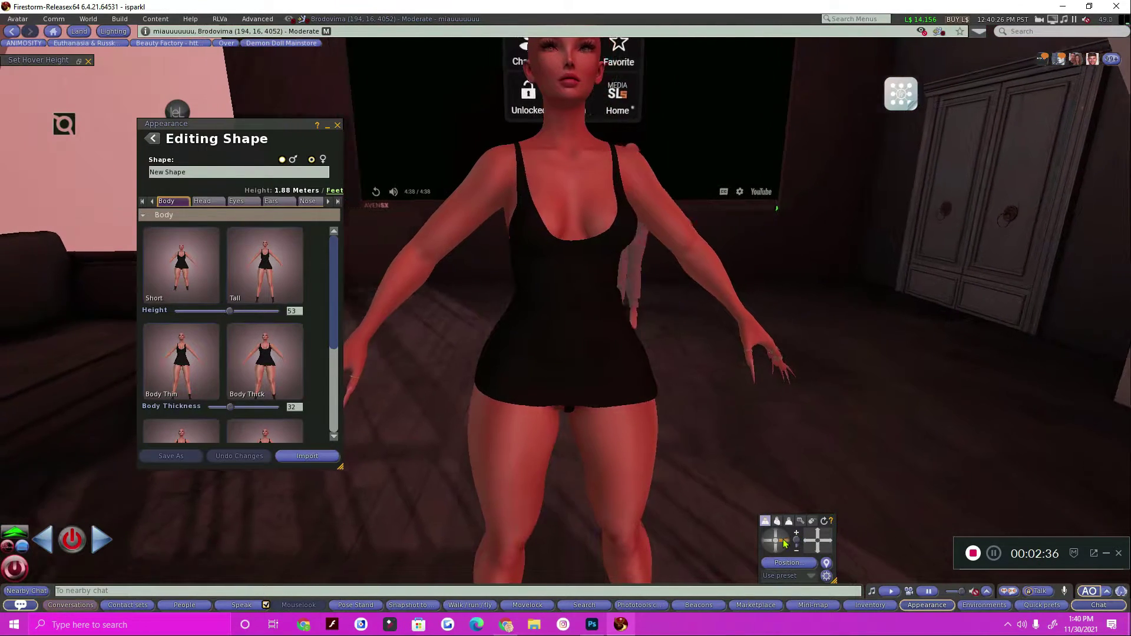
{"action": "left_click", "coordinate": [785, 543]}
{"action": "left_click", "coordinate": [773, 536]}
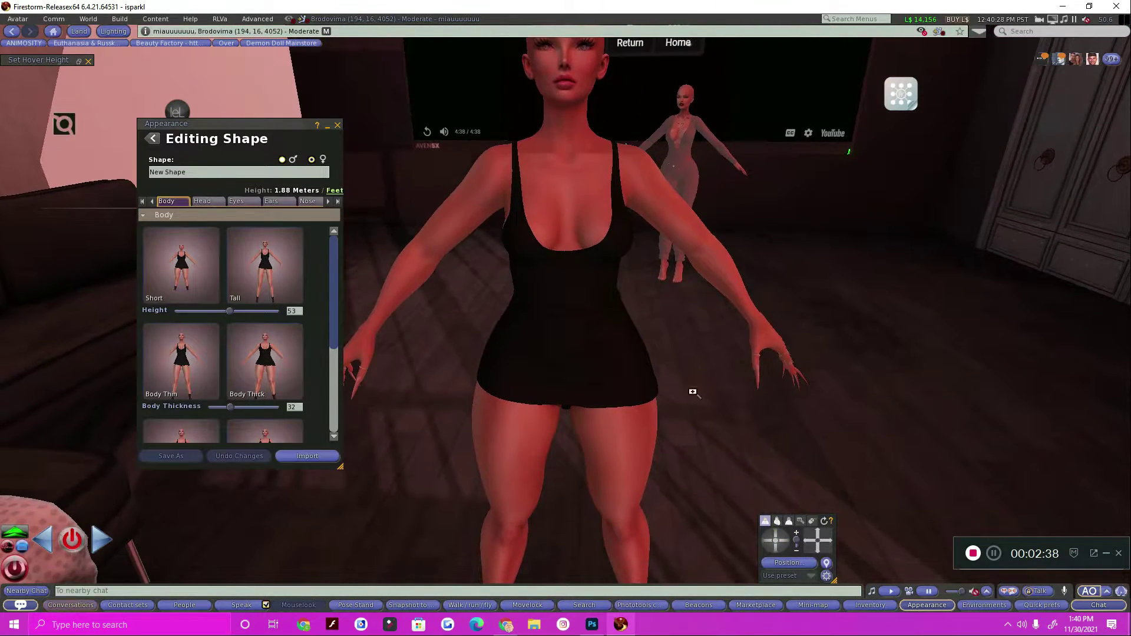
{"action": "key", "text": "Escape"}
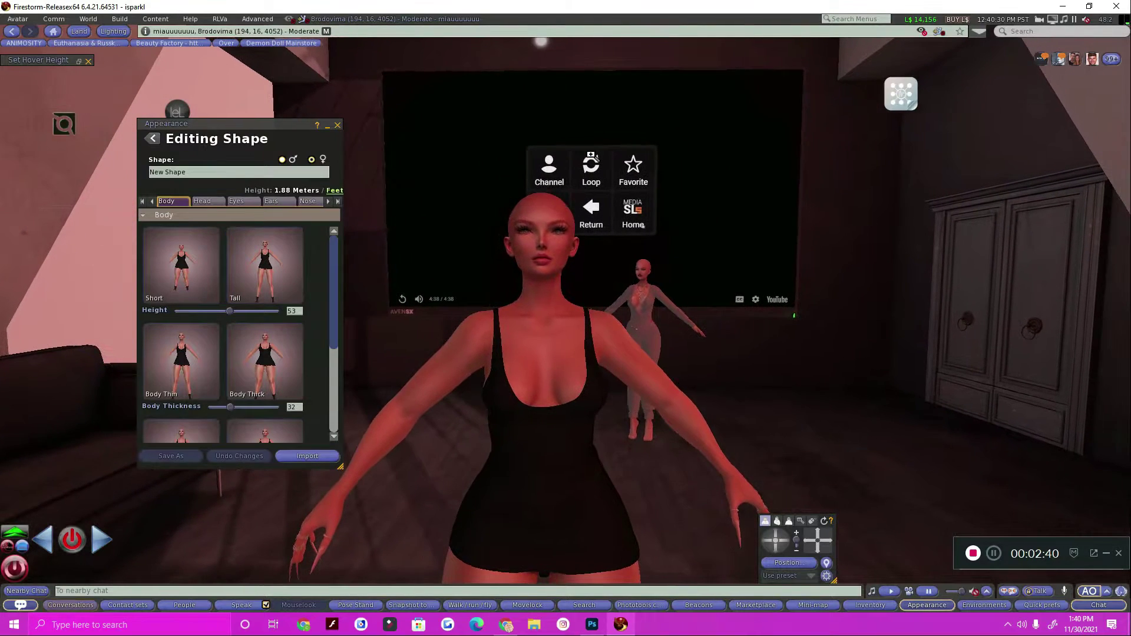
{"action": "scroll", "coordinate": [565, 353], "scroll_direction": "down", "scroll_amount": 3}
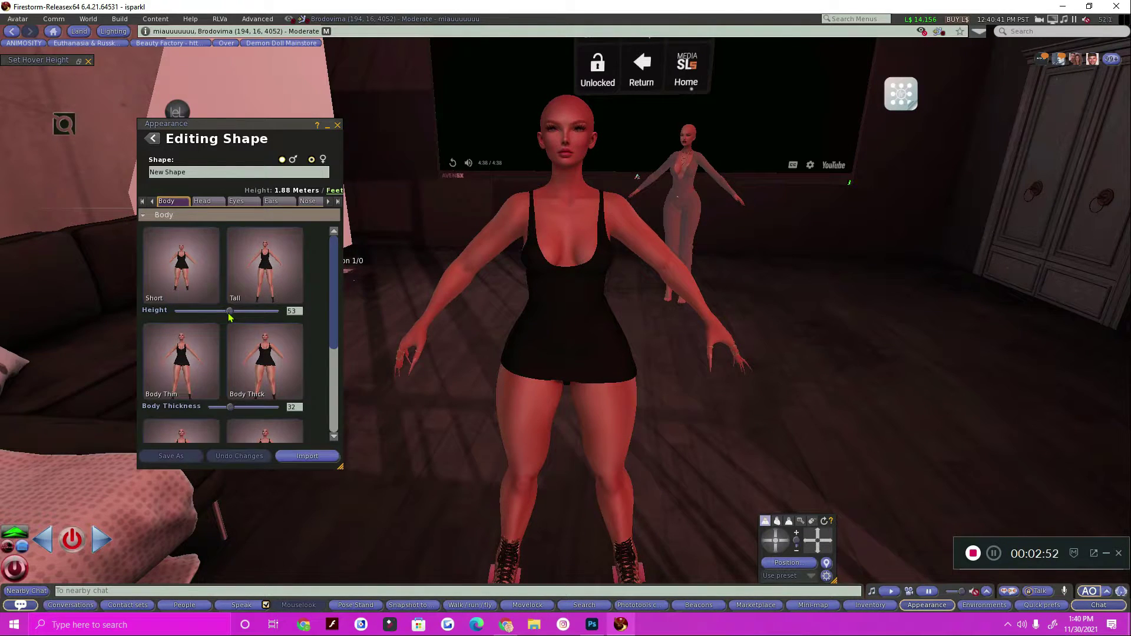
- Keep Height at 53 (1.88 m) and lower Body Thickness to 11
{"action": "scroll", "coordinate": [262, 350], "scroll_direction": "down", "scroll_amount": 1}
{"action": "scroll", "coordinate": [265, 361], "scroll_direction": "up", "scroll_amount": 1}
{"action": "left_click", "coordinate": [167, 215]}
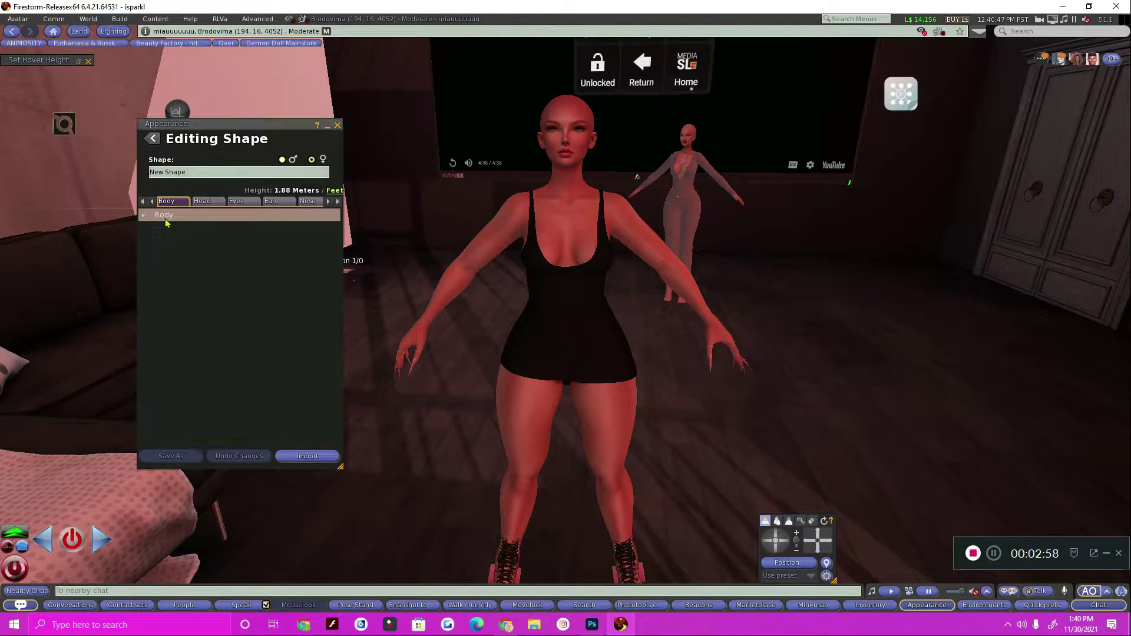
{"action": "left_click", "coordinate": [167, 215]}
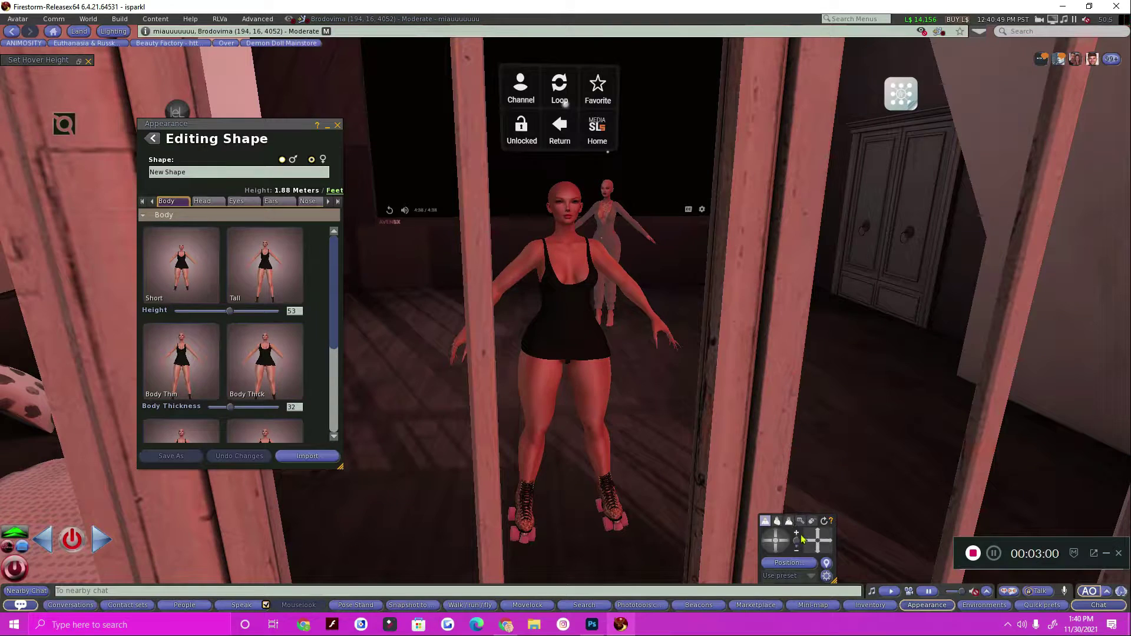
{"action": "left_click", "coordinate": [785, 549]}
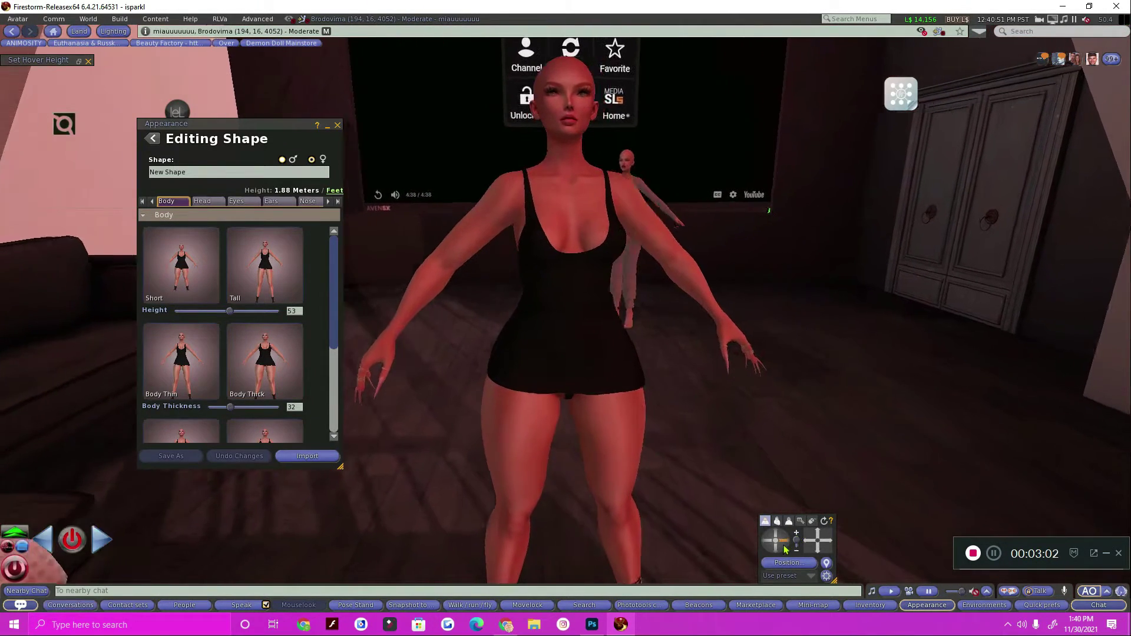
{"action": "left_click", "coordinate": [785, 549]}
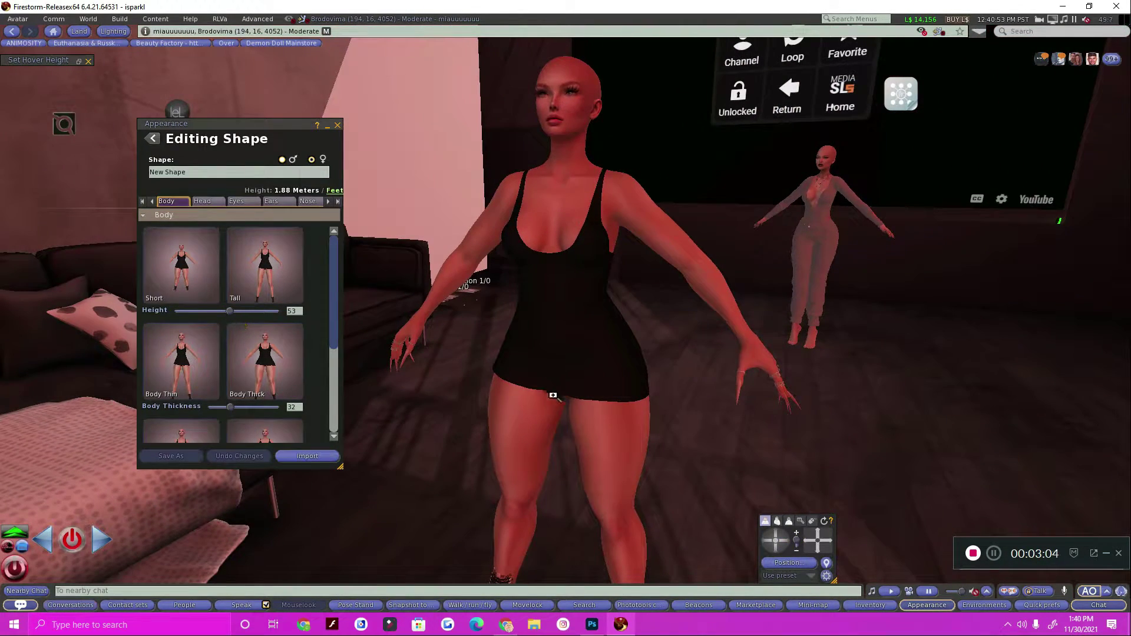
{"action": "mouse_move", "coordinate": [279, 292]}
{"action": "mouse_move", "coordinate": [229, 311]}
{"action": "left_mouse_down"}
{"action": "mouse_move", "coordinate": [406, 351]}
{"action": "mouse_move", "coordinate": [88, 356]}
{"action": "mouse_move", "coordinate": [288, 362]}
{"action": "mouse_move", "coordinate": [91, 320]}
{"action": "mouse_move", "coordinate": [229, 331]}
{"action": "left_mouse_up"}
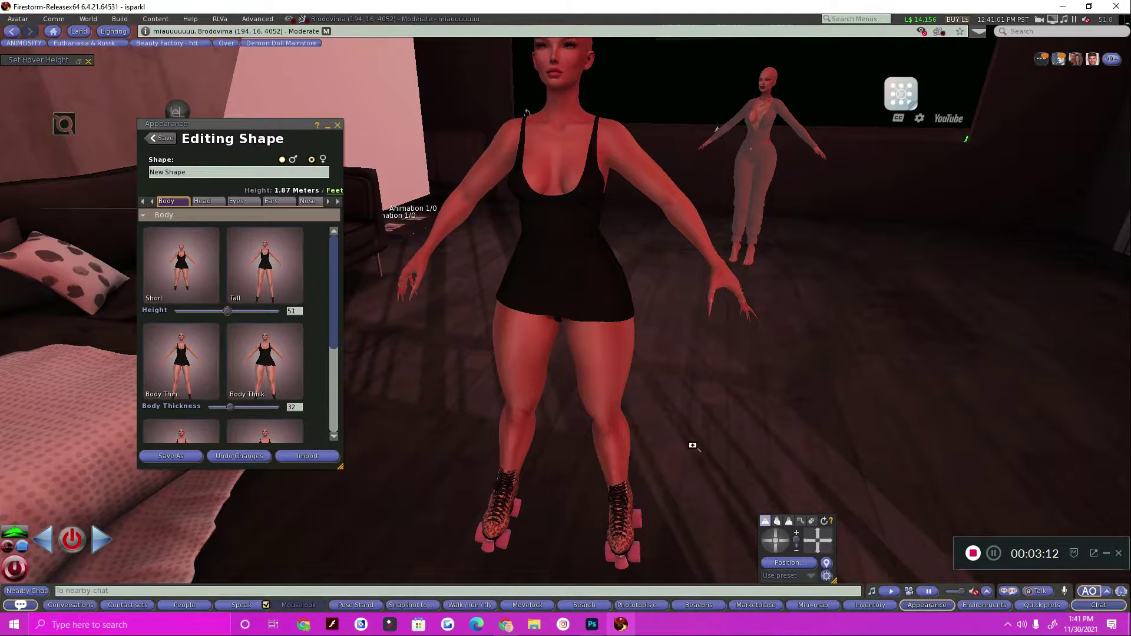
{"action": "left_click", "coordinate": [815, 551]}
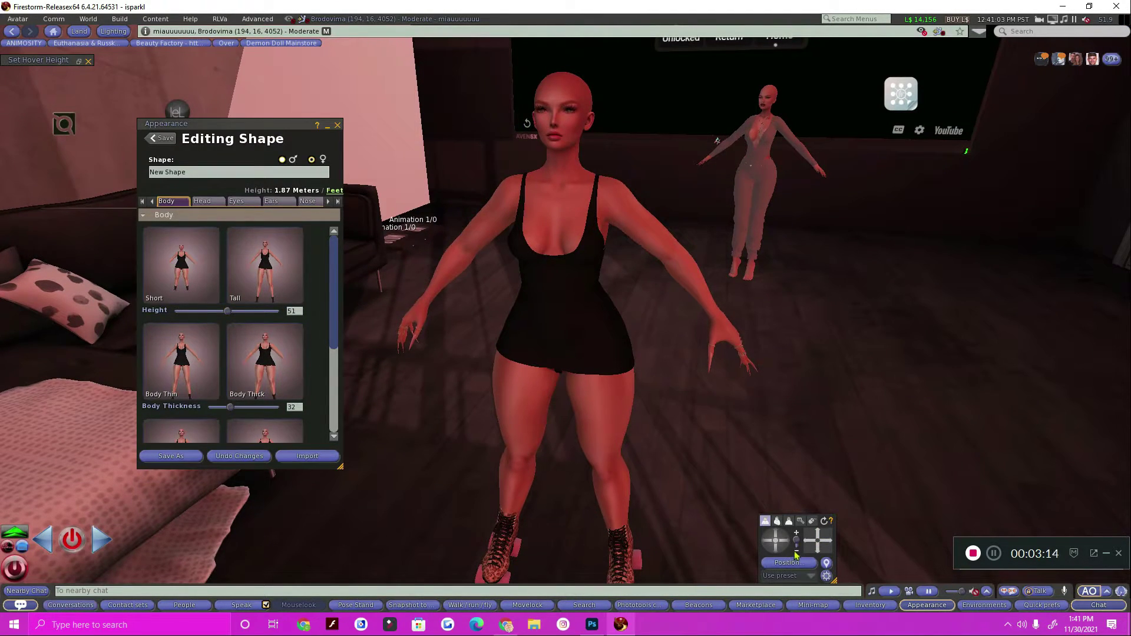
{"action": "left_click_drag", "start_coordinate": [228, 311], "coordinate": [230, 314]}
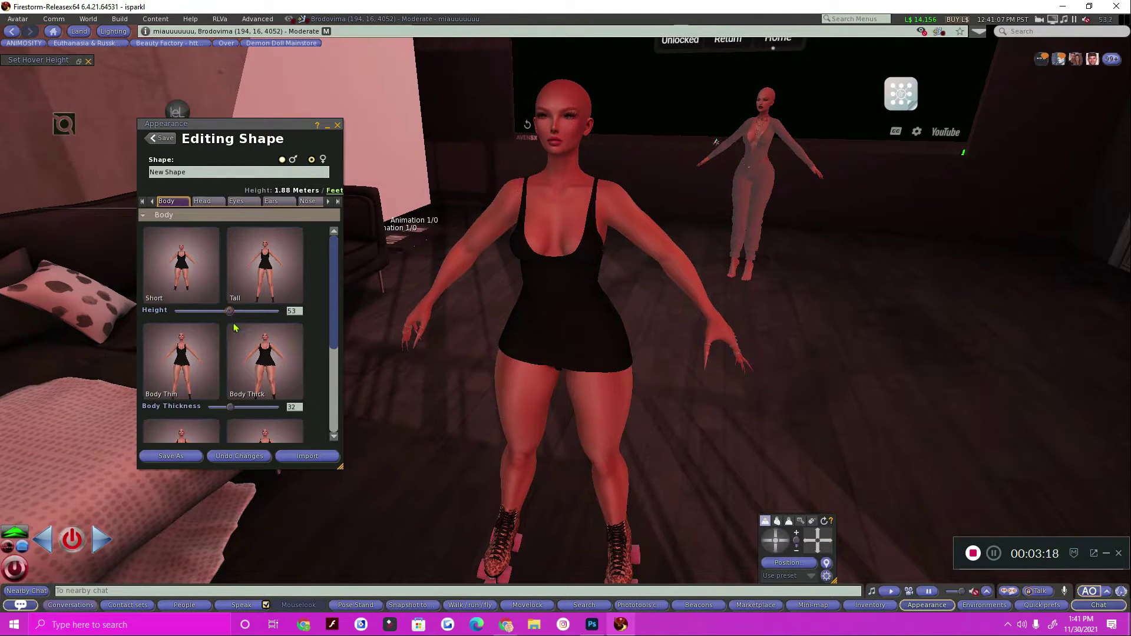
{"action": "left_click_drag", "start_coordinate": [231, 408], "coordinate": [213, 400]}
{"action": "scroll", "coordinate": [215, 398], "scroll_direction": "down", "scroll_amount": 5}
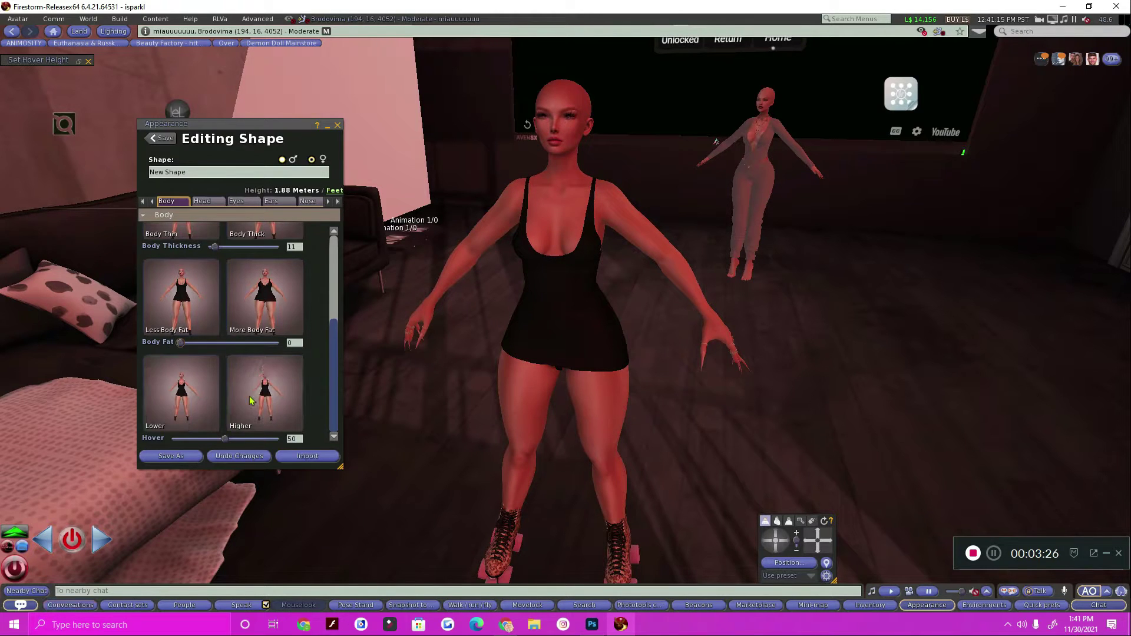
- On the Torso tab, raise Torso Muscles to about 66
{"action": "left_click", "coordinate": [203, 201]}
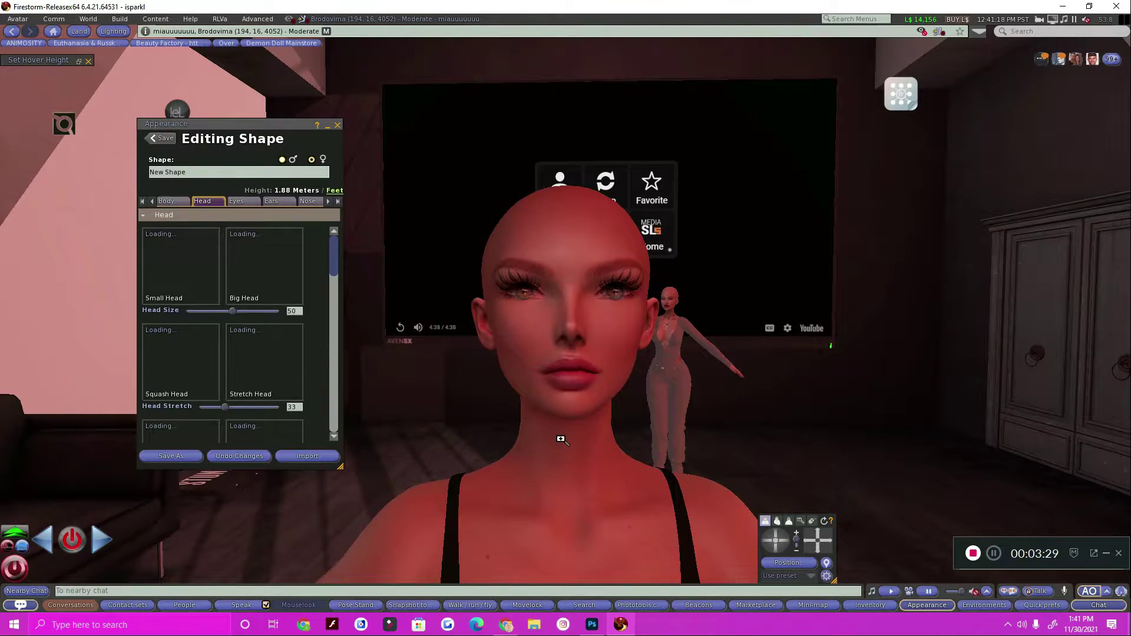
{"action": "scroll", "coordinate": [561, 439], "scroll_direction": "down", "scroll_amount": 5}
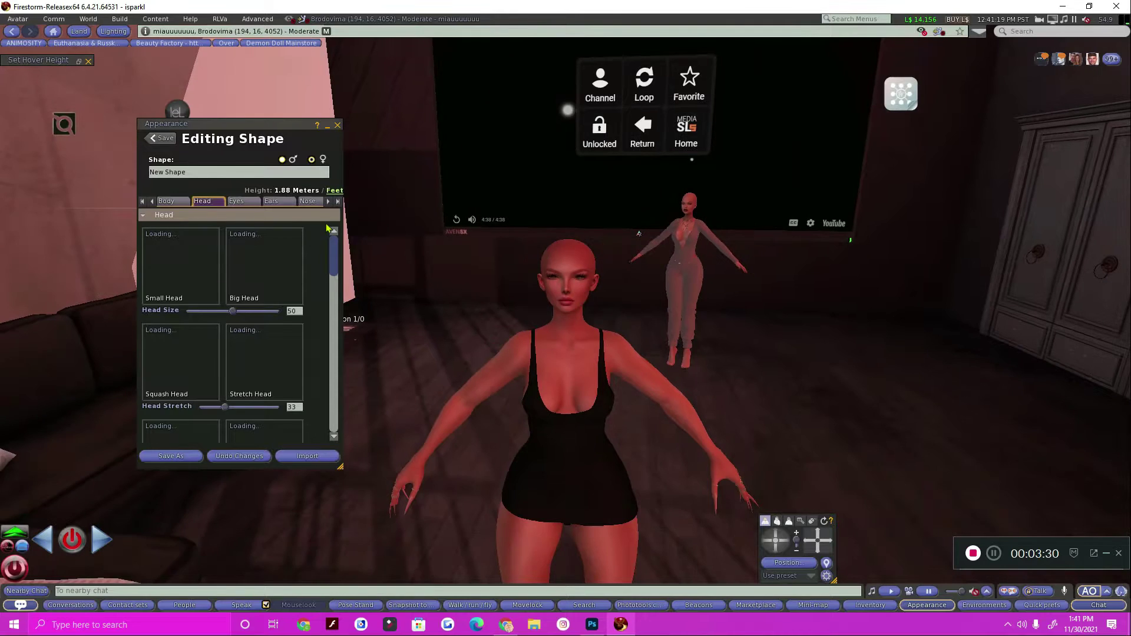
{"action": "left_click", "coordinate": [284, 203]}
{"action": "left_click", "coordinate": [299, 203]}
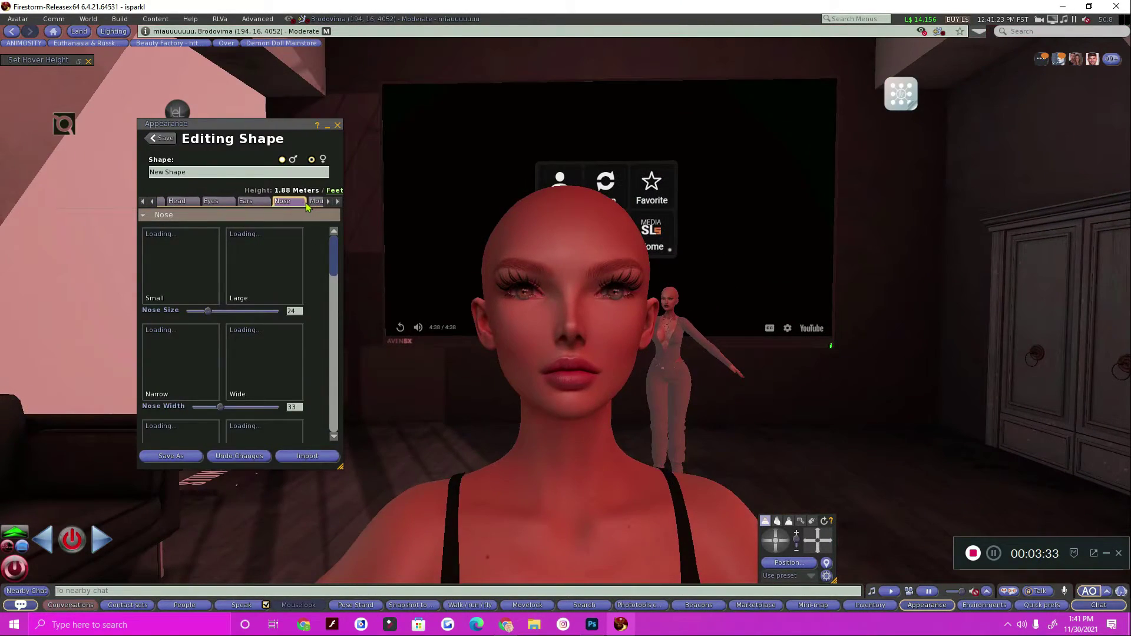
{"action": "left_click", "coordinate": [318, 201]}
{"action": "left_click", "coordinate": [320, 201]}
{"action": "left_click", "coordinate": [321, 202]}
{"action": "left_click_drag", "start_coordinate": [241, 312], "coordinate": [253, 317]}
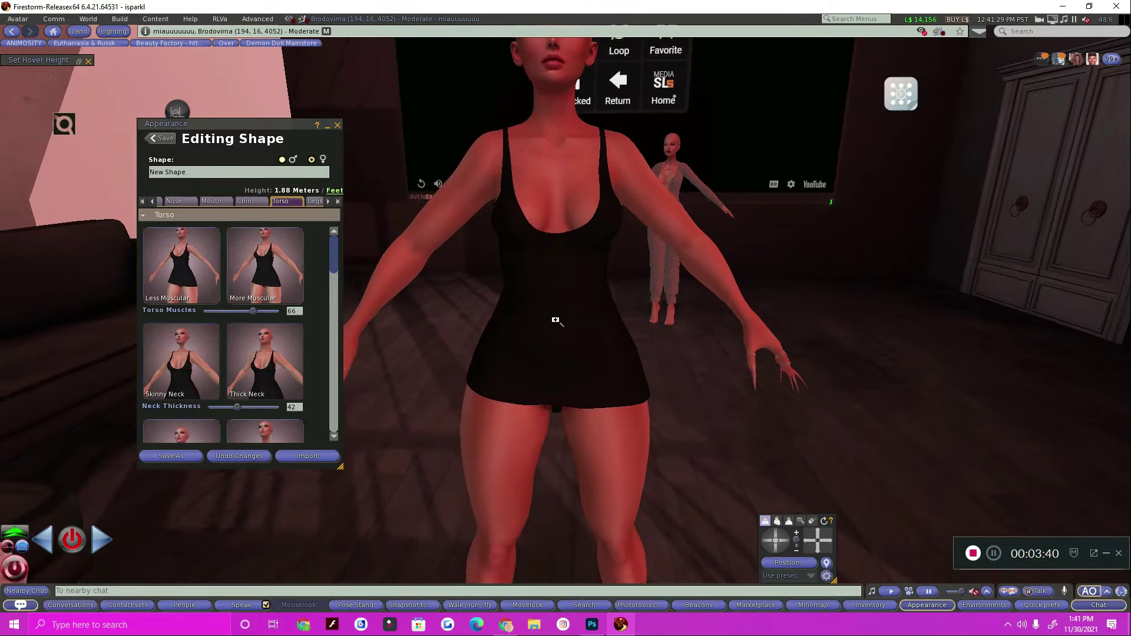
- Thin the neck, maximize Breast Size, and adjust breast buoyancy and cleavage
{"action": "scroll", "coordinate": [264, 351], "scroll_direction": "down", "scroll_amount": 1}
{"action": "left_click_drag", "start_coordinate": [237, 379], "coordinate": [239, 381]}
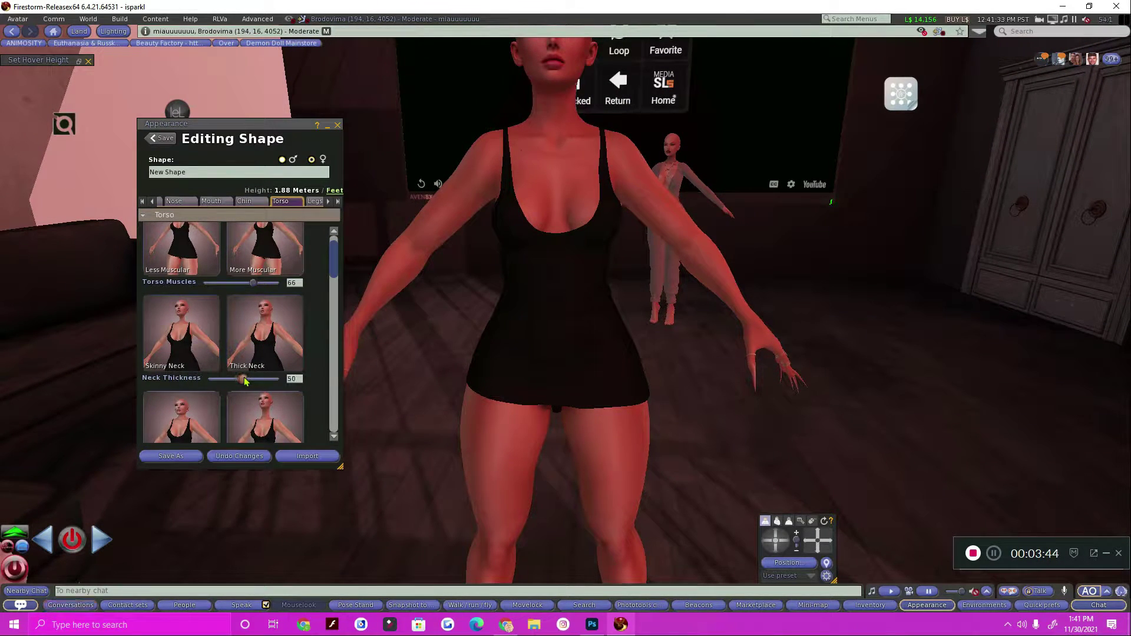
{"action": "scroll", "coordinate": [246, 381], "scroll_direction": "down", "scroll_amount": 3}
{"action": "left_click_drag", "start_coordinate": [239, 396], "coordinate": [217, 373]}
{"action": "scroll", "coordinate": [236, 382], "scroll_direction": "down", "scroll_amount": 1}
{"action": "scroll", "coordinate": [240, 371], "scroll_direction": "down", "scroll_amount": 3}
{"action": "scroll", "coordinate": [259, 359], "scroll_direction": "down", "scroll_amount": 5}
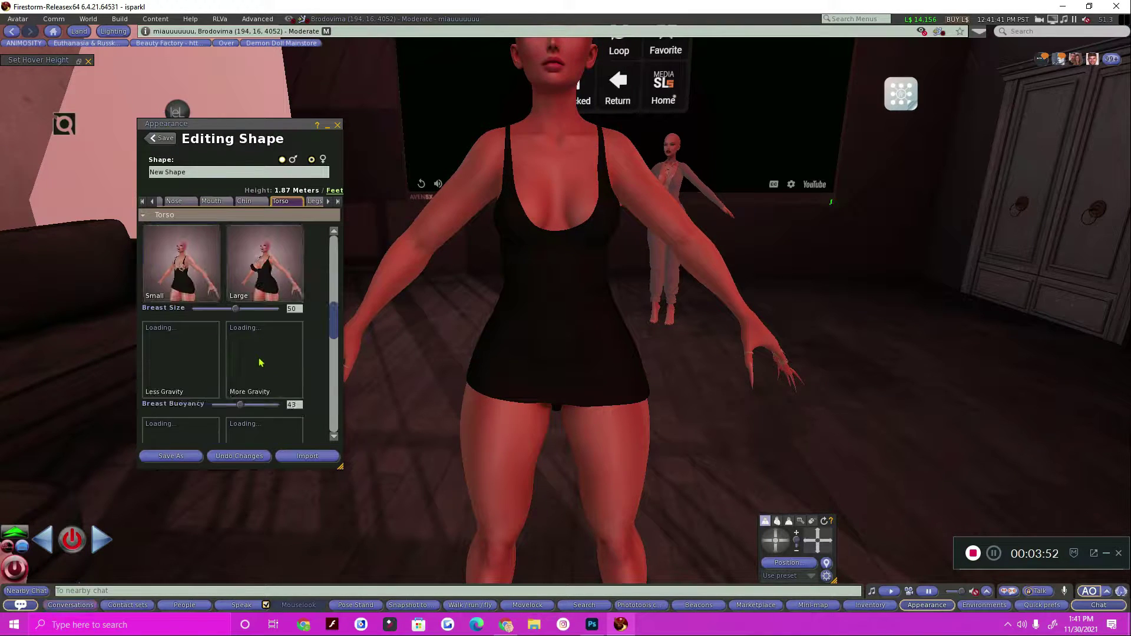
{"action": "left_click_drag", "start_coordinate": [236, 308], "coordinate": [251, 334]}
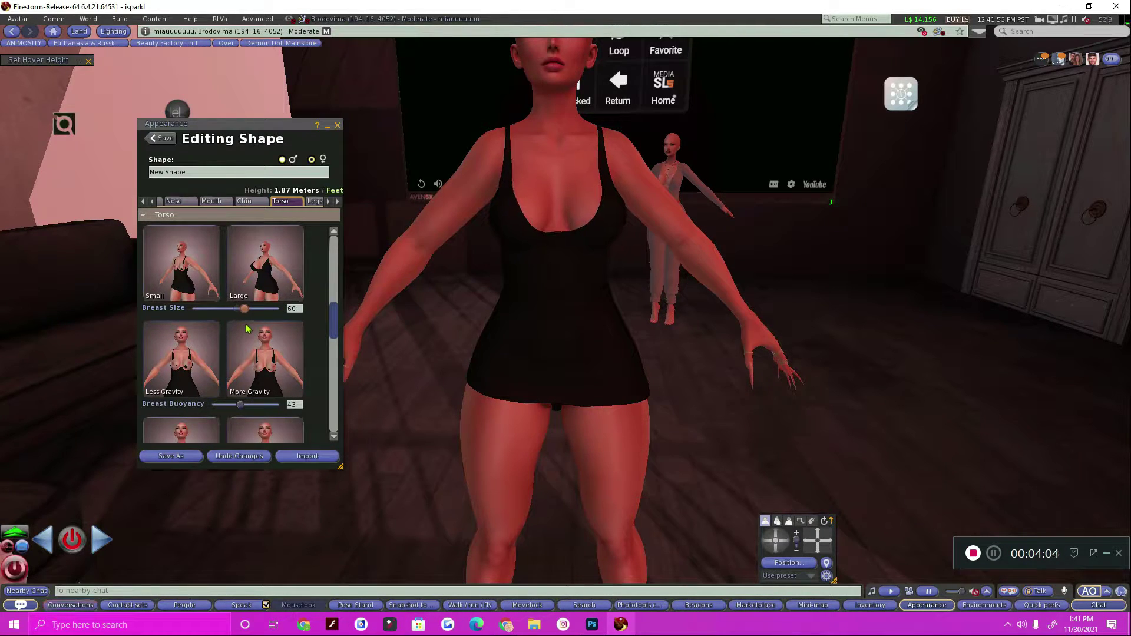
{"action": "scroll", "coordinate": [238, 384], "scroll_direction": "down", "scroll_amount": 1}
{"action": "scroll", "coordinate": [238, 384], "scroll_direction": "down", "scroll_amount": 1}
{"action": "left_click_drag", "start_coordinate": [241, 376], "coordinate": [170, 348]}
- Set Torso Muscles 22, Arm Length 38, Torso Length 23 and Love Handles 17, shrinking the hands
{"action": "scroll", "coordinate": [240, 383], "scroll_direction": "down", "scroll_amount": 5}
{"action": "scroll", "coordinate": [252, 386], "scroll_direction": "down", "scroll_amount": 5}
{"action": "scroll", "coordinate": [241, 360], "scroll_direction": "down", "scroll_amount": 5}
{"action": "scroll", "coordinate": [223, 321], "scroll_direction": "up", "scroll_amount": 3}
{"action": "scroll", "coordinate": [227, 316], "scroll_direction": "up", "scroll_amount": 12}
{"action": "scroll", "coordinate": [228, 296], "scroll_direction": "up", "scroll_amount": 4}
{"action": "left_click_drag", "start_coordinate": [254, 317], "coordinate": [222, 328]}
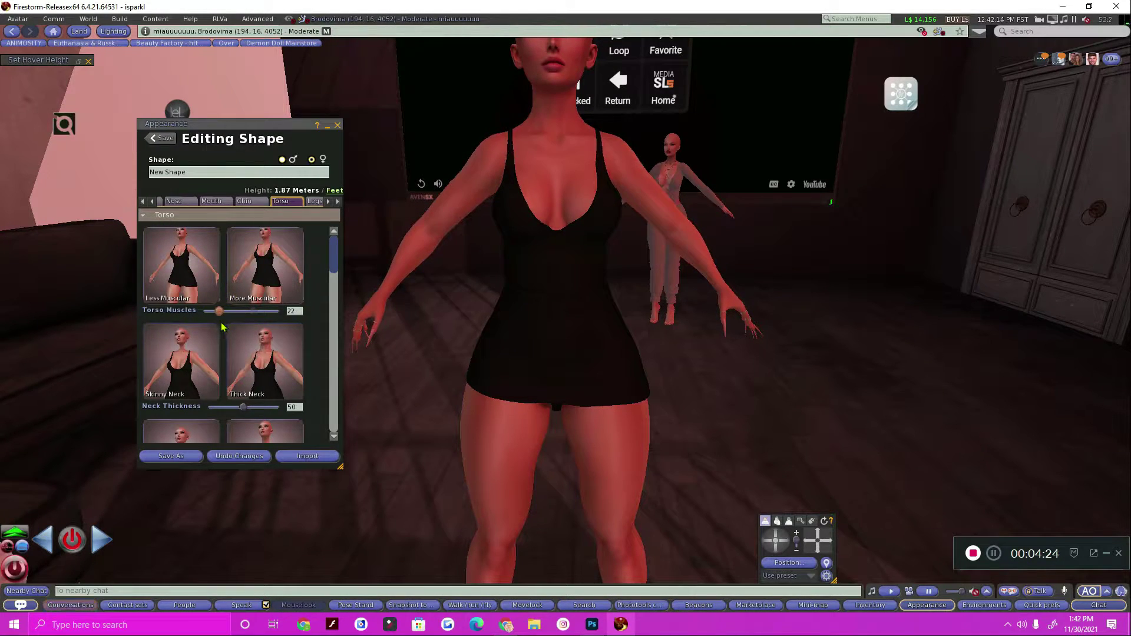
{"action": "scroll", "coordinate": [238, 371], "scroll_direction": "down", "scroll_amount": 11}
{"action": "scroll", "coordinate": [243, 387], "scroll_direction": "down", "scroll_amount": 8}
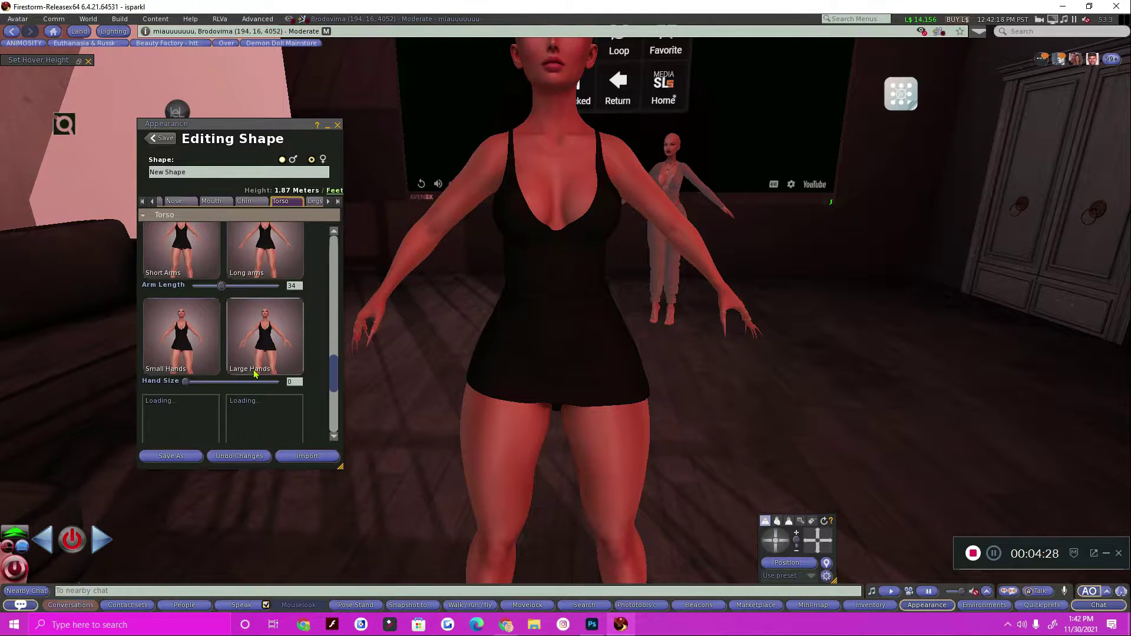
{"action": "left_click_drag", "start_coordinate": [222, 286], "coordinate": [223, 287]}
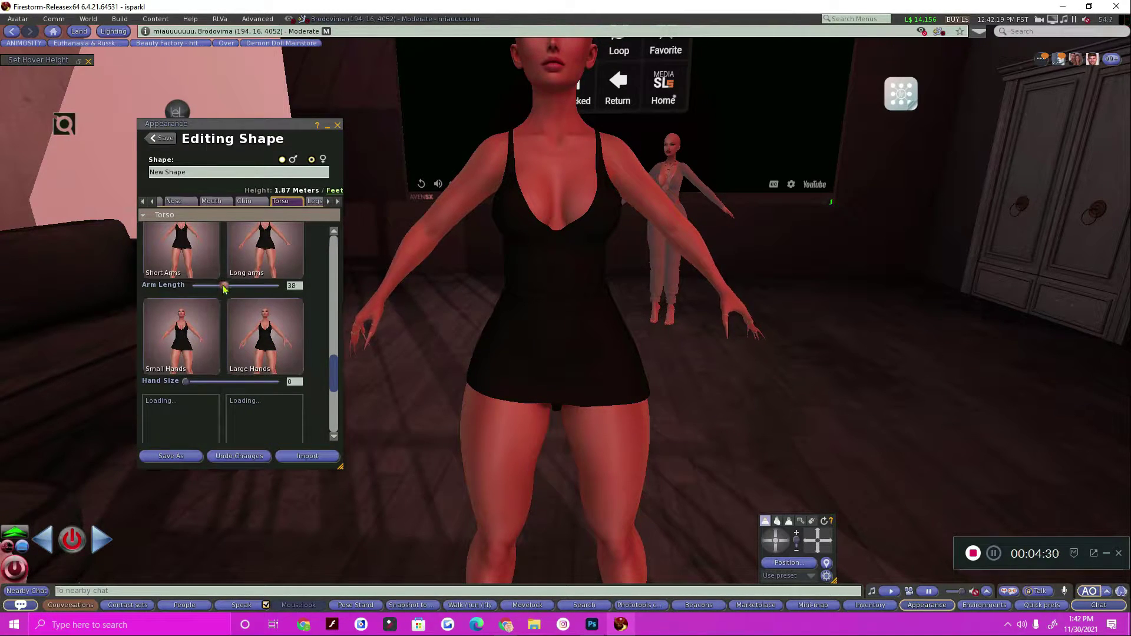
{"action": "scroll", "coordinate": [241, 336], "scroll_direction": "down", "scroll_amount": 5}
{"action": "left_click_drag", "start_coordinate": [239, 356], "coordinate": [219, 359]}
{"action": "scroll", "coordinate": [231, 366], "scroll_direction": "down", "scroll_amount": 4}
{"action": "scroll", "coordinate": [221, 359], "scroll_direction": "down", "scroll_amount": 1}
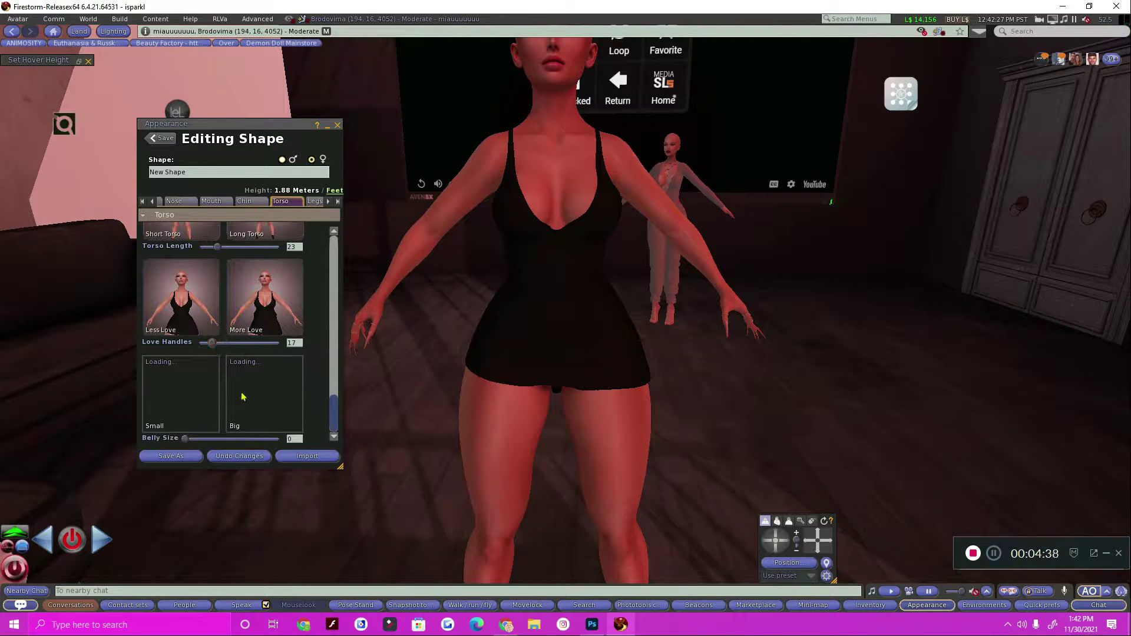
- On the Legs tab, add leg muscle, lengthen the legs and set Knee Angle to 50
{"action": "left_click", "coordinate": [314, 201]}
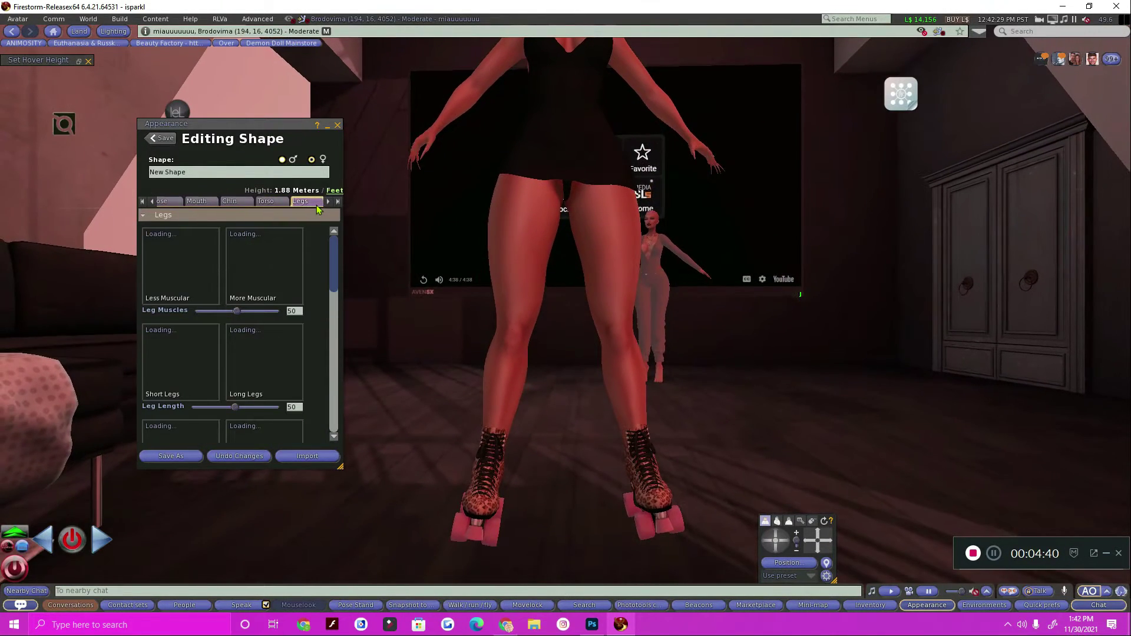
{"action": "left_click_drag", "start_coordinate": [235, 307], "coordinate": [245, 310]}
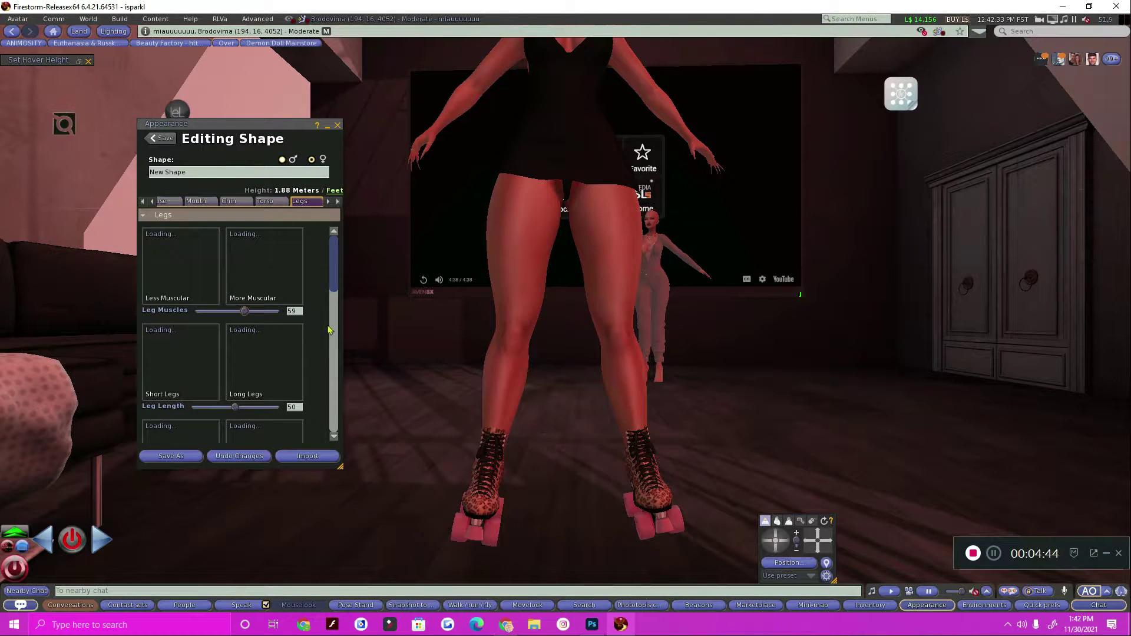
{"action": "left_click_drag", "start_coordinate": [235, 410], "coordinate": [257, 407]}
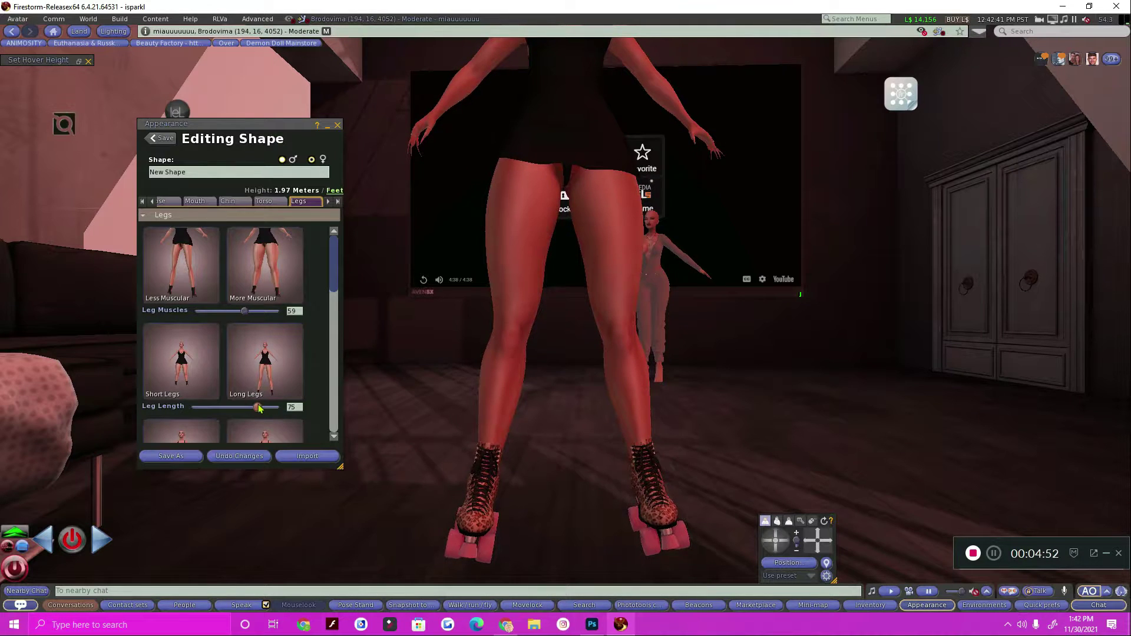
{"action": "left_click_drag", "start_coordinate": [261, 408], "coordinate": [260, 407]}
{"action": "scroll", "coordinate": [245, 395], "scroll_direction": "down", "scroll_amount": 3}
{"action": "left_click_drag", "start_coordinate": [234, 370], "coordinate": [250, 371]}
{"action": "scroll", "coordinate": [247, 359], "scroll_direction": "down", "scroll_amount": 2}
{"action": "scroll", "coordinate": [246, 359], "scroll_direction": "down", "scroll_amount": 2}
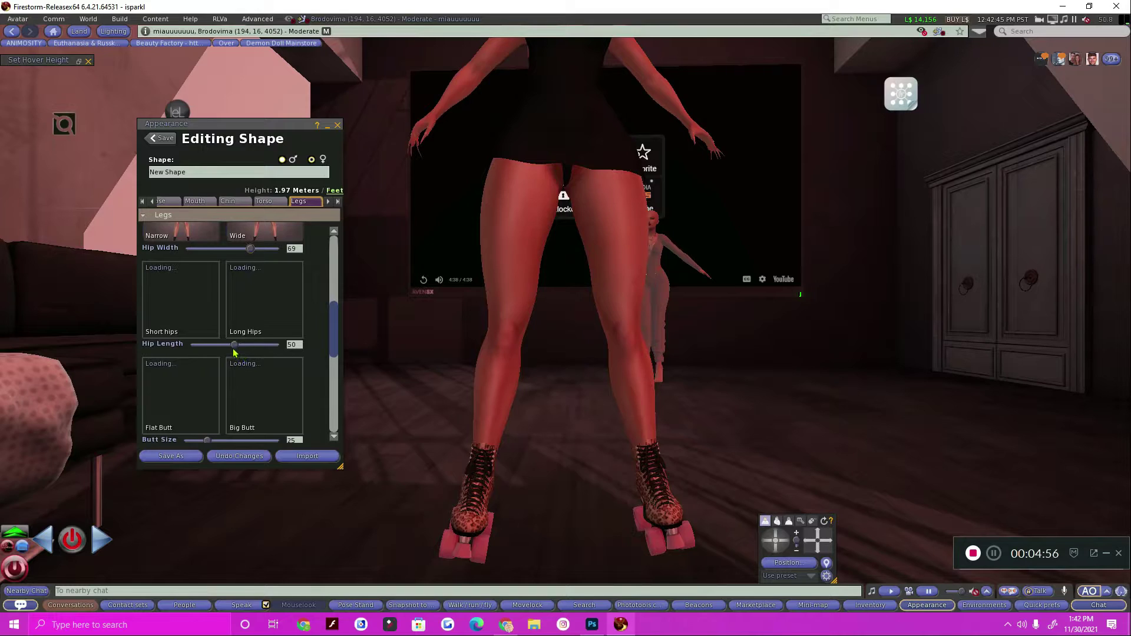
{"action": "scroll", "coordinate": [241, 371], "scroll_direction": "down", "scroll_amount": 5}
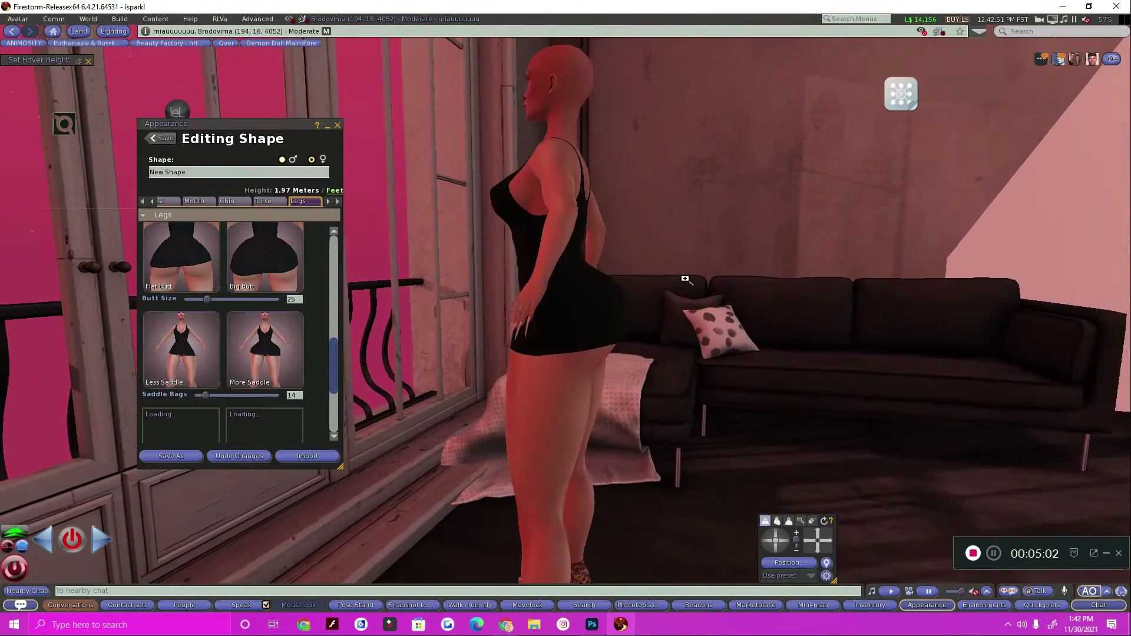
- Shrink Butt Size, lower Saddle Bags to 0 and set Foot Size to 30
{"action": "left_click", "coordinate": [206, 299]}
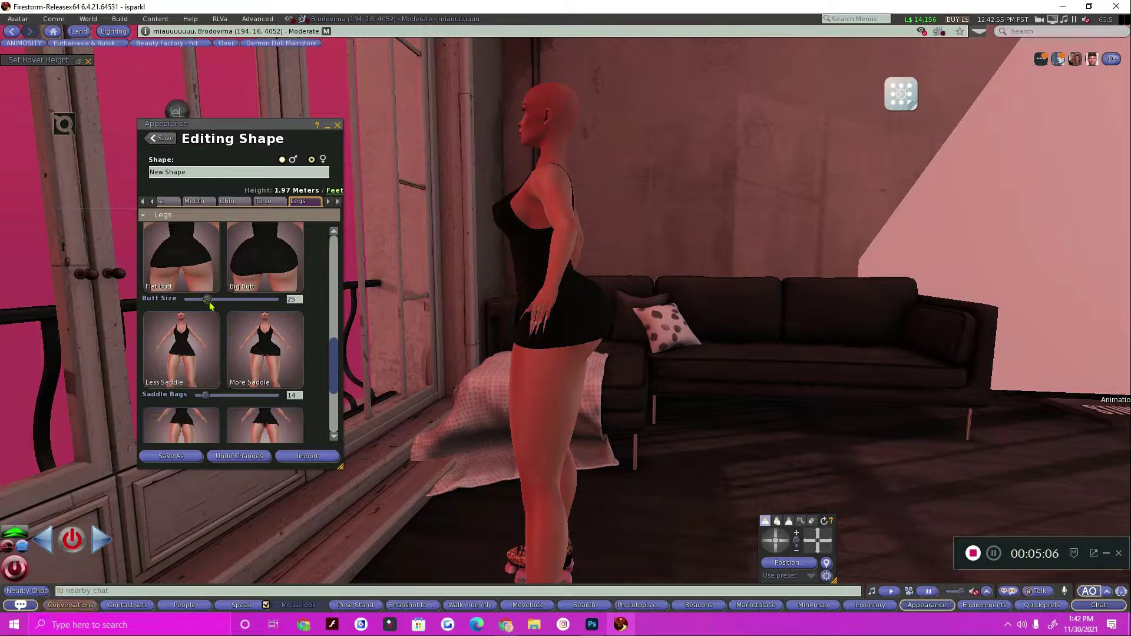
{"action": "left_click_drag", "start_coordinate": [204, 302], "coordinate": [191, 299]}
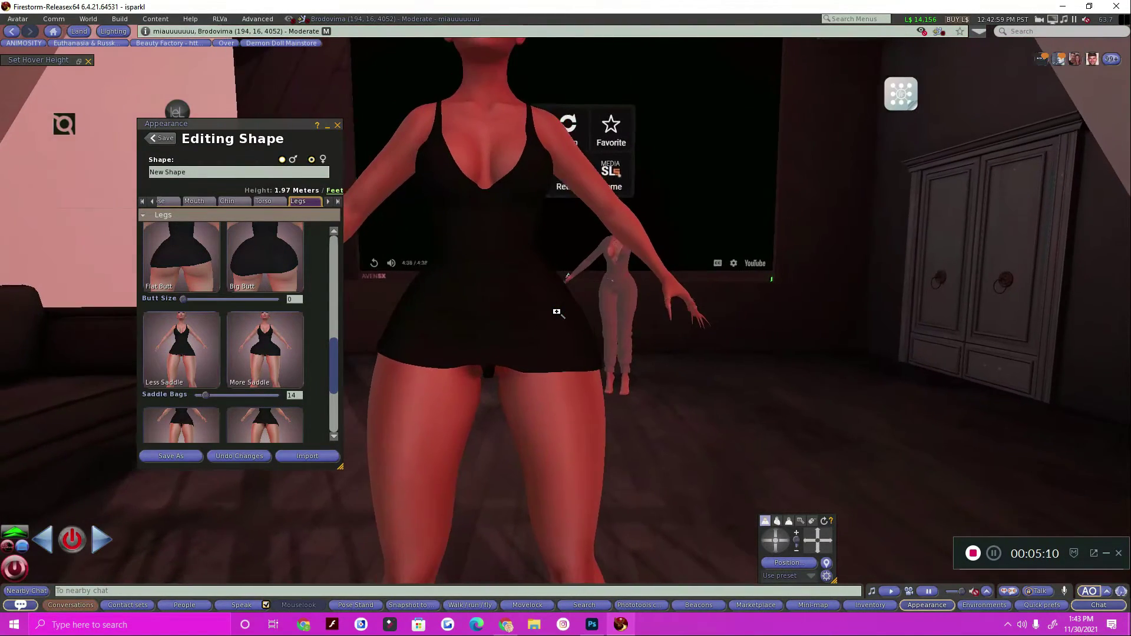
{"action": "left_click_drag", "start_coordinate": [205, 396], "coordinate": [196, 400]}
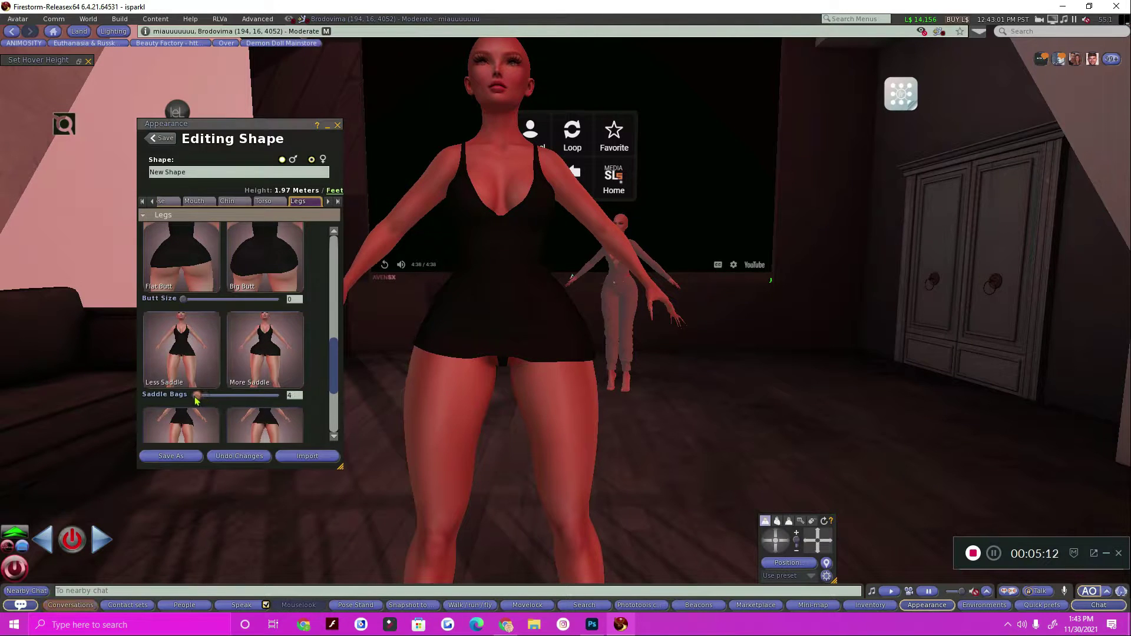
{"action": "scroll", "coordinate": [182, 404], "scroll_direction": "down", "scroll_amount": 5}
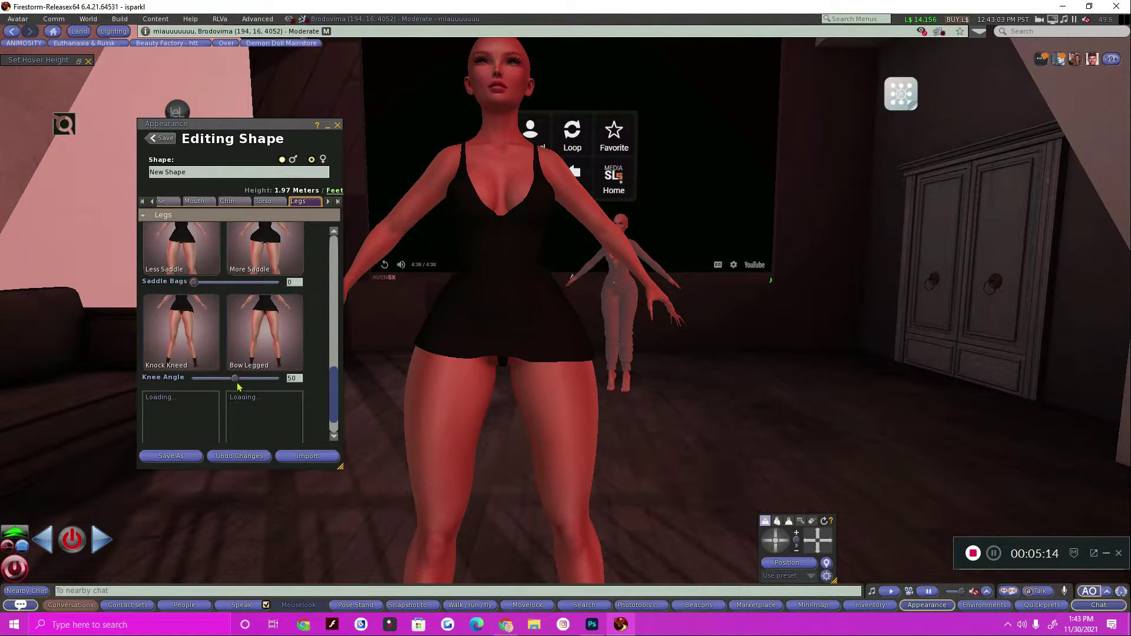
{"action": "scroll", "coordinate": [257, 383], "scroll_direction": "down", "scroll_amount": 2}
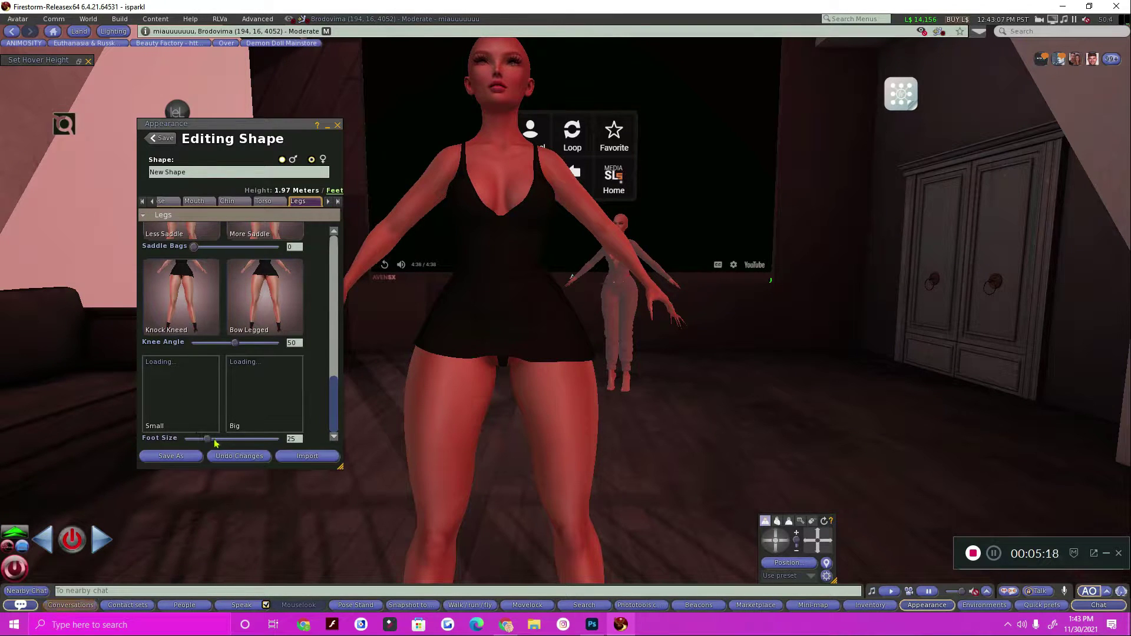
{"action": "left_click_drag", "start_coordinate": [208, 439], "coordinate": [212, 439]}
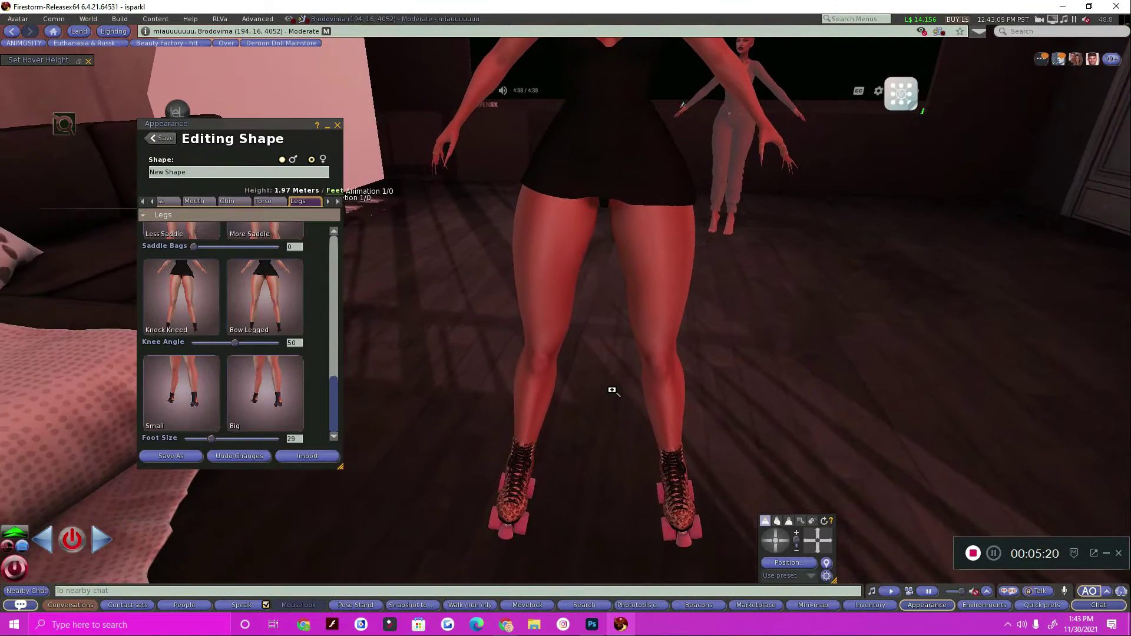
{"action": "left_click_drag", "start_coordinate": [210, 438], "coordinate": [184, 439]}
- Swing the camera around the room and zoom in on the avatar's face
{"action": "left_click_drag", "start_coordinate": [818, 536], "coordinate": [818, 536]}
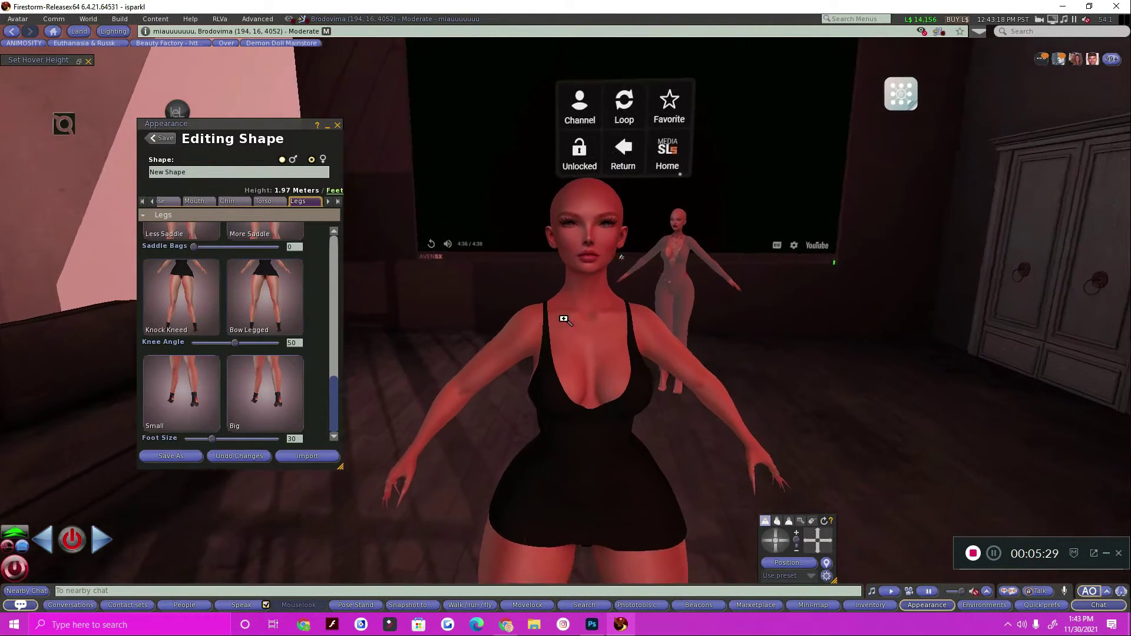
{"action": "left_click_drag", "start_coordinate": [563, 319], "coordinate": [591, 353]}
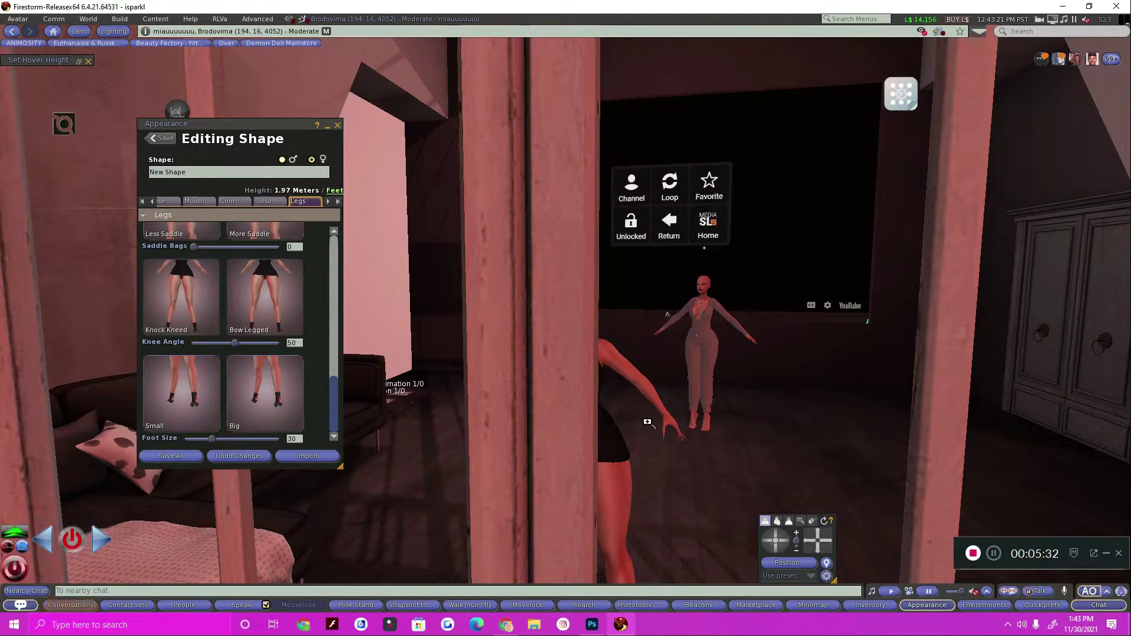
{"action": "left_click_drag", "start_coordinate": [842, 581], "coordinate": [683, 489]}
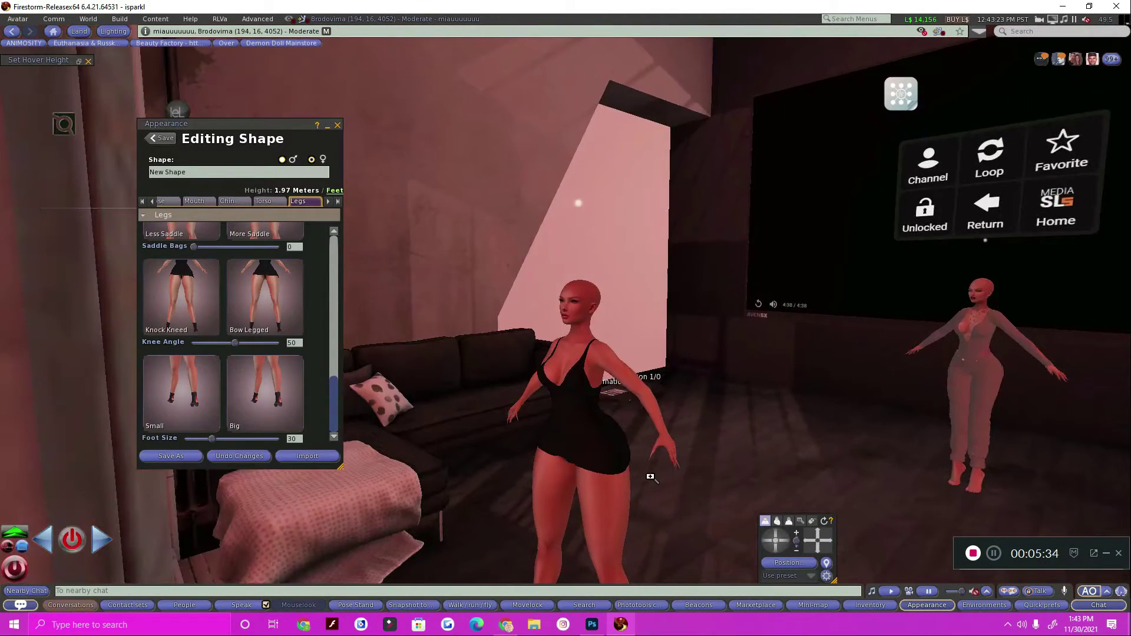
{"action": "left_click_drag", "start_coordinate": [591, 444], "coordinate": [570, 321]}
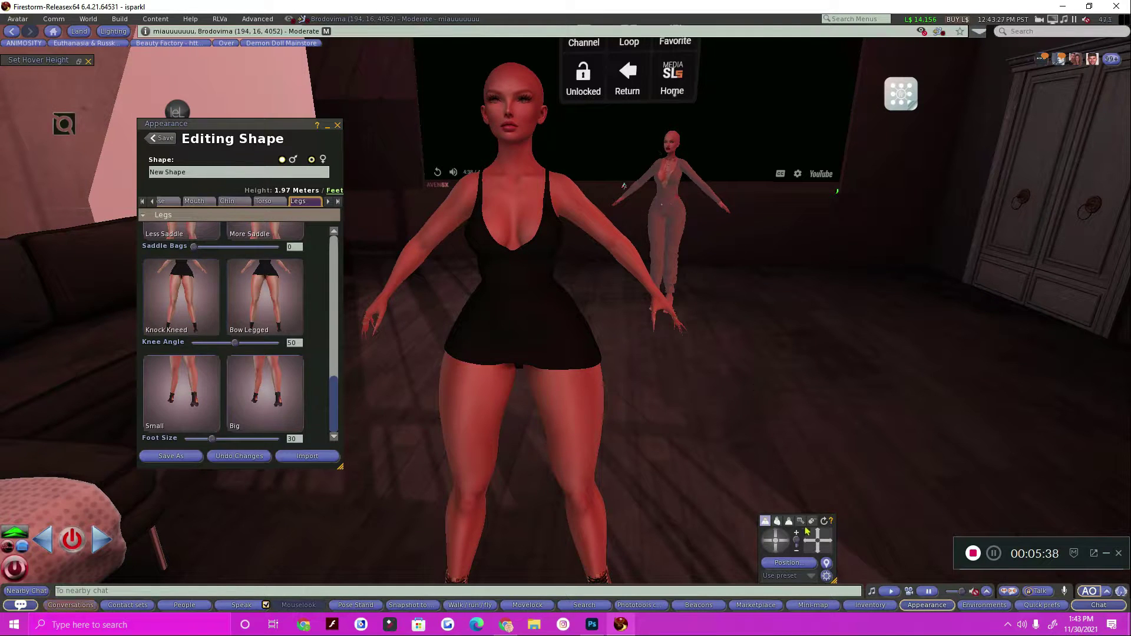
{"action": "left_click", "coordinate": [817, 540]}
{"action": "left_click", "coordinate": [518, 303], "text": "alt"}
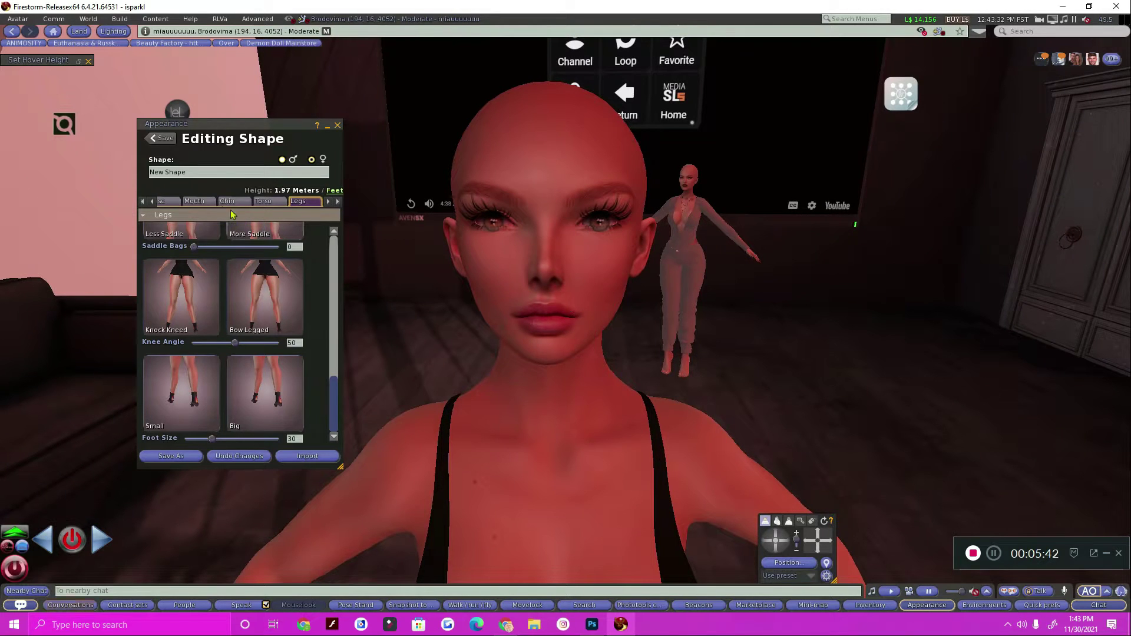
- On the Eyes tab, bring the eyes closer together and lower Inner Eye Corner to 30
{"action": "left_click", "coordinate": [171, 203]}
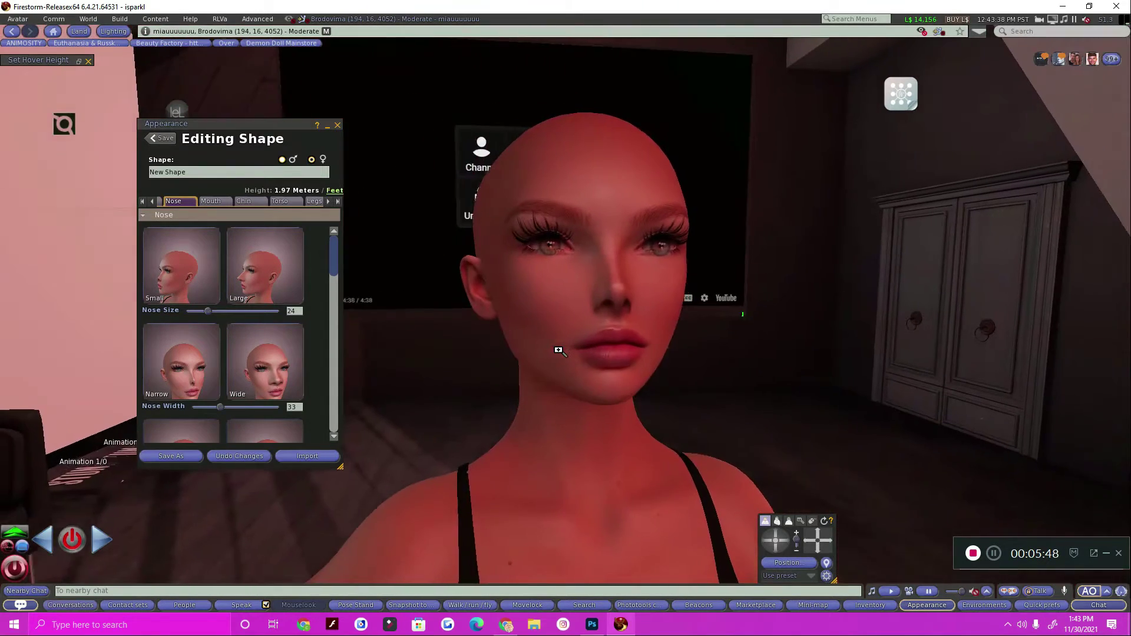
{"action": "left_click", "coordinate": [152, 201]}
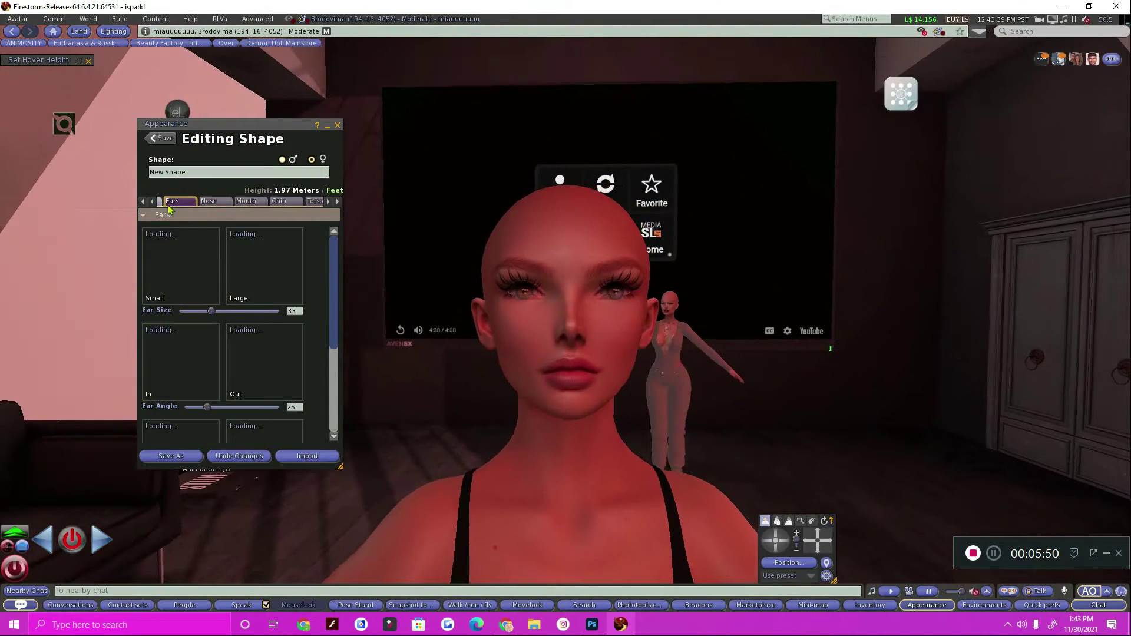
{"action": "left_click", "coordinate": [152, 201]}
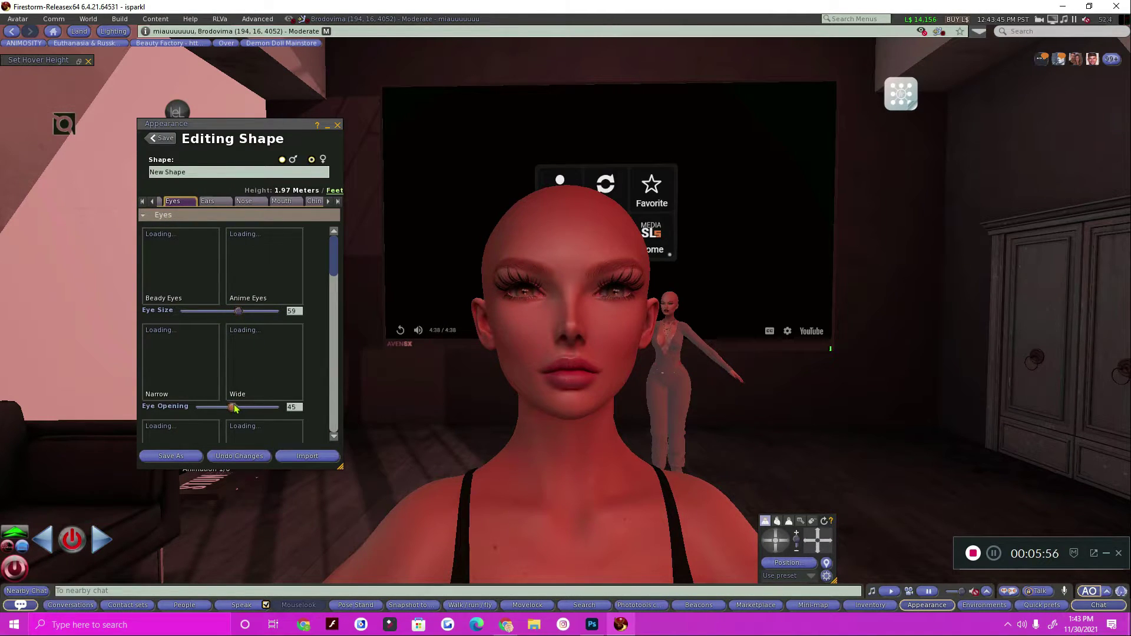
{"action": "scroll", "coordinate": [234, 408], "scroll_direction": "down", "scroll_amount": 3}
{"action": "left_click_drag", "start_coordinate": [252, 404], "coordinate": [285, 377]}
{"action": "scroll", "coordinate": [241, 401], "scroll_direction": "down", "scroll_amount": 3}
{"action": "scroll", "coordinate": [256, 385], "scroll_direction": "down", "scroll_amount": 3}
{"action": "left_click_drag", "start_coordinate": [253, 376], "coordinate": [232, 383]}
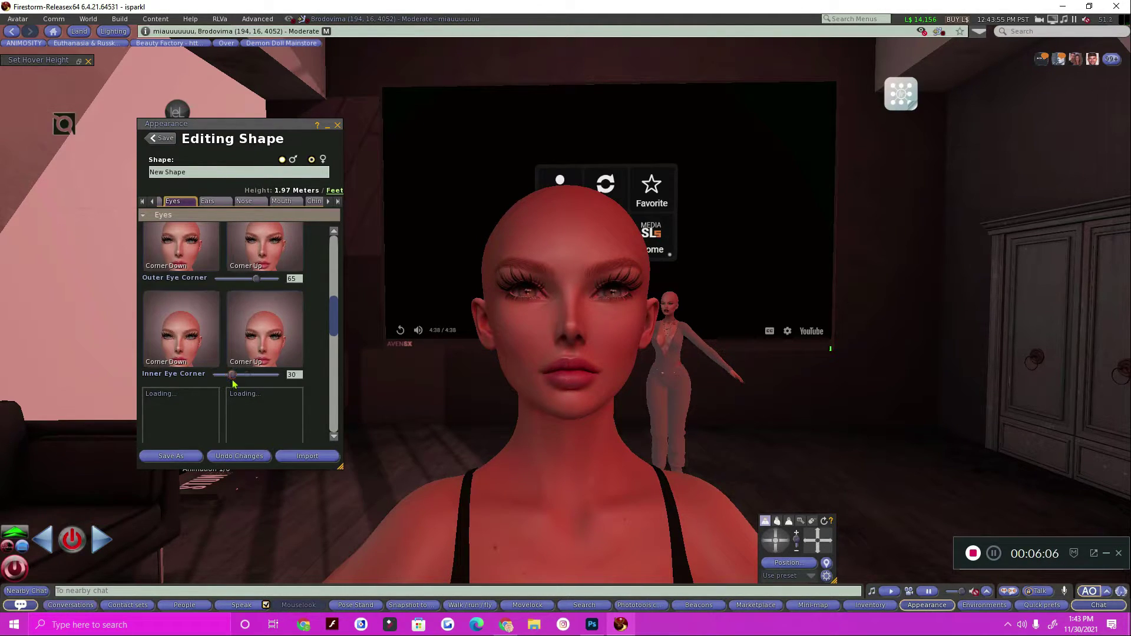
- Set Upper Eyelid Fold 37, Eye Bags 29 and Puffy Eyelids 22
{"action": "scroll", "coordinate": [239, 384], "scroll_direction": "down", "scroll_amount": 3}
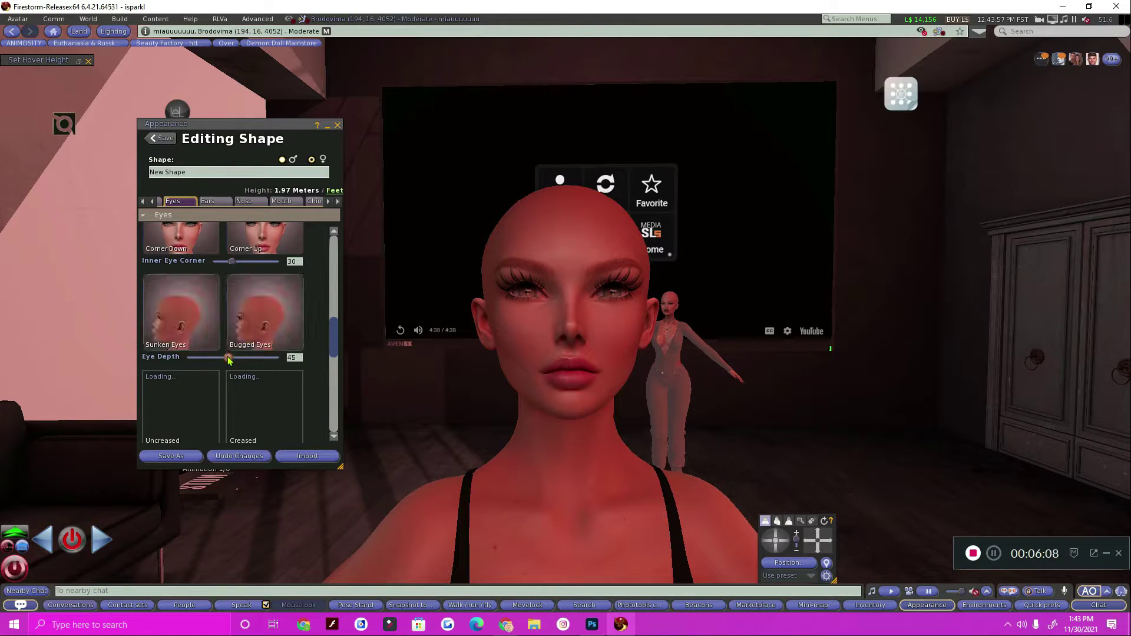
{"action": "scroll", "coordinate": [235, 366], "scroll_direction": "down", "scroll_amount": 2}
{"action": "scroll", "coordinate": [231, 367], "scroll_direction": "down", "scroll_amount": 2}
{"action": "left_click_drag", "start_coordinate": [228, 353], "coordinate": [241, 352]}
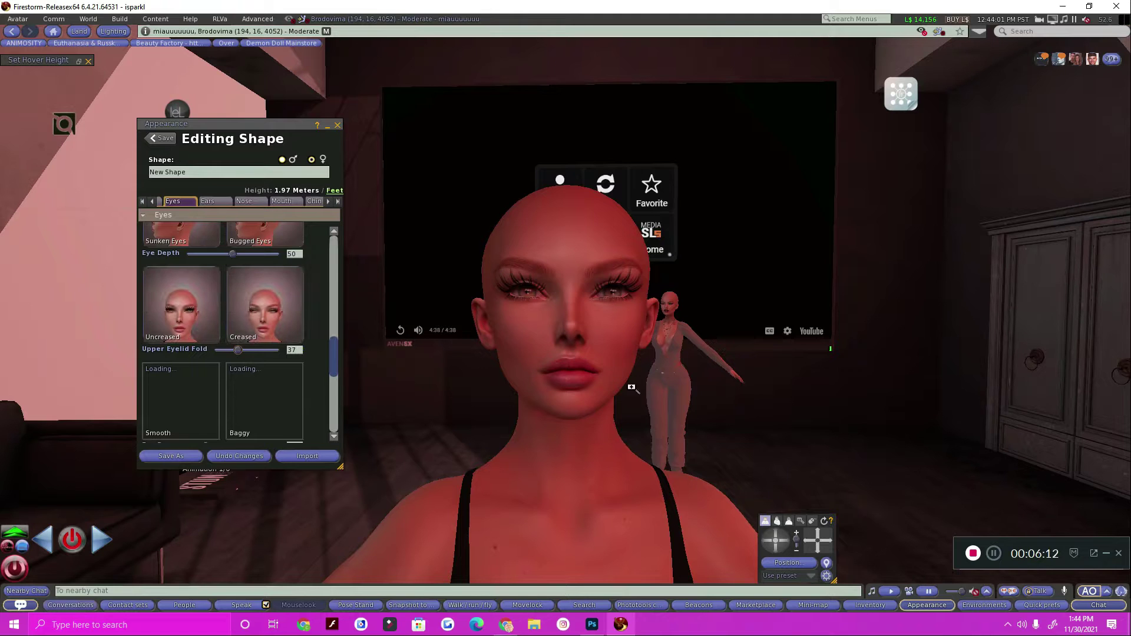
{"action": "left_click", "coordinate": [776, 539]}
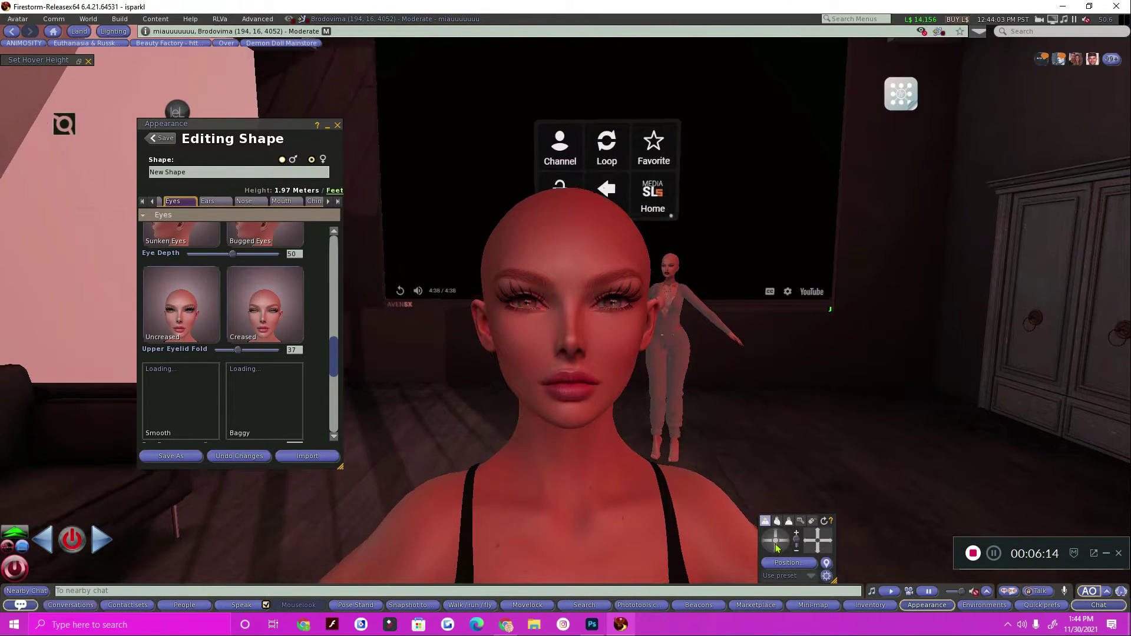
{"action": "scroll", "coordinate": [313, 388], "scroll_direction": "down", "scroll_amount": 2}
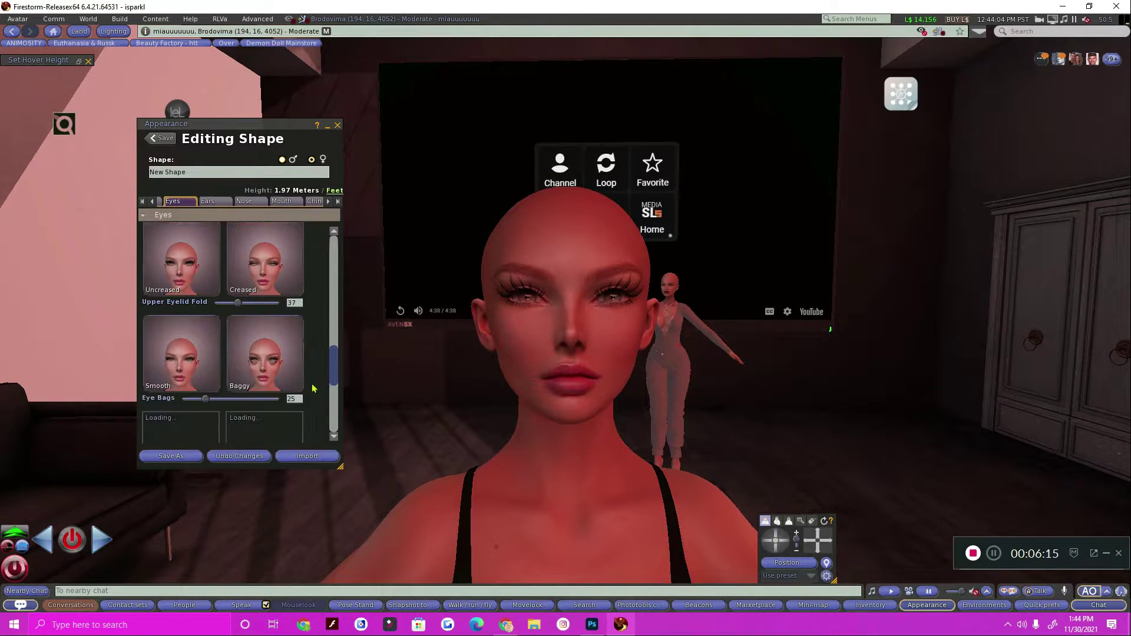
{"action": "left_click", "coordinate": [206, 401]}
{"action": "left_click_drag", "start_coordinate": [210, 402], "coordinate": [209, 409]}
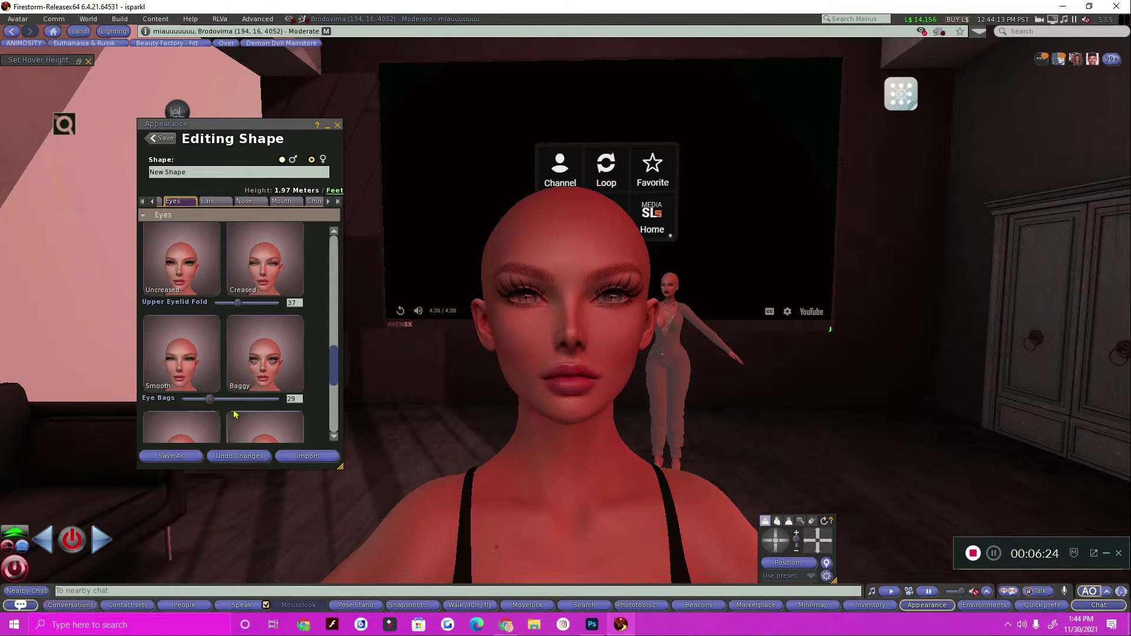
{"action": "scroll", "coordinate": [211, 415], "scroll_direction": "down", "scroll_amount": 3}
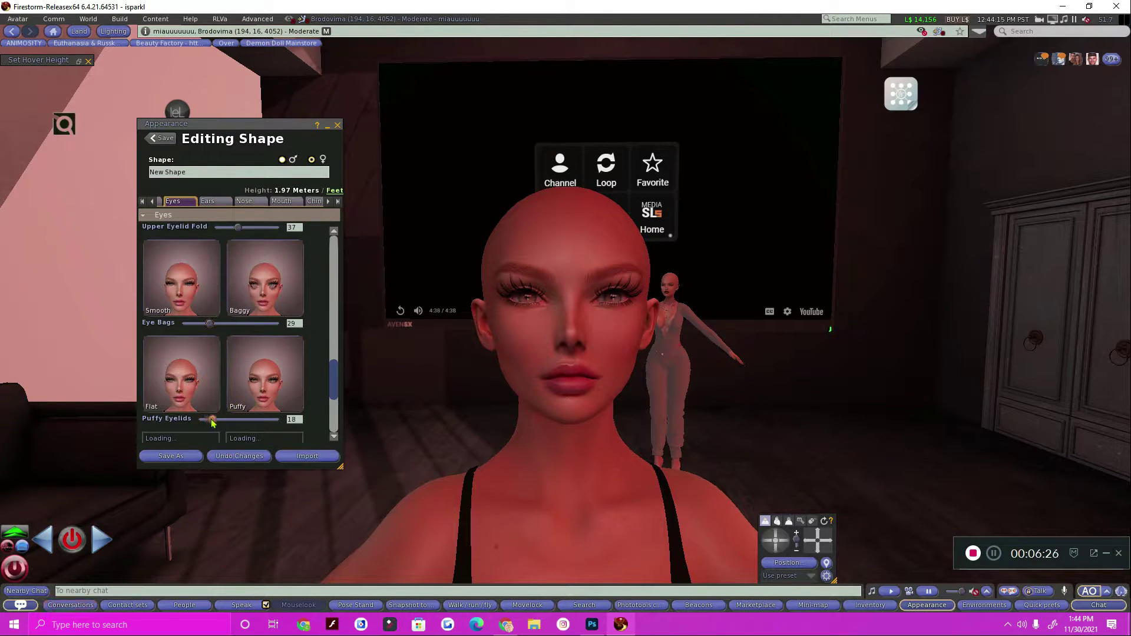
{"action": "scroll", "coordinate": [211, 420], "scroll_direction": "down", "scroll_amount": 1}
{"action": "left_click_drag", "start_coordinate": [207, 401], "coordinate": [217, 402]}
{"action": "scroll", "coordinate": [217, 402], "scroll_direction": "down", "scroll_amount": 6}
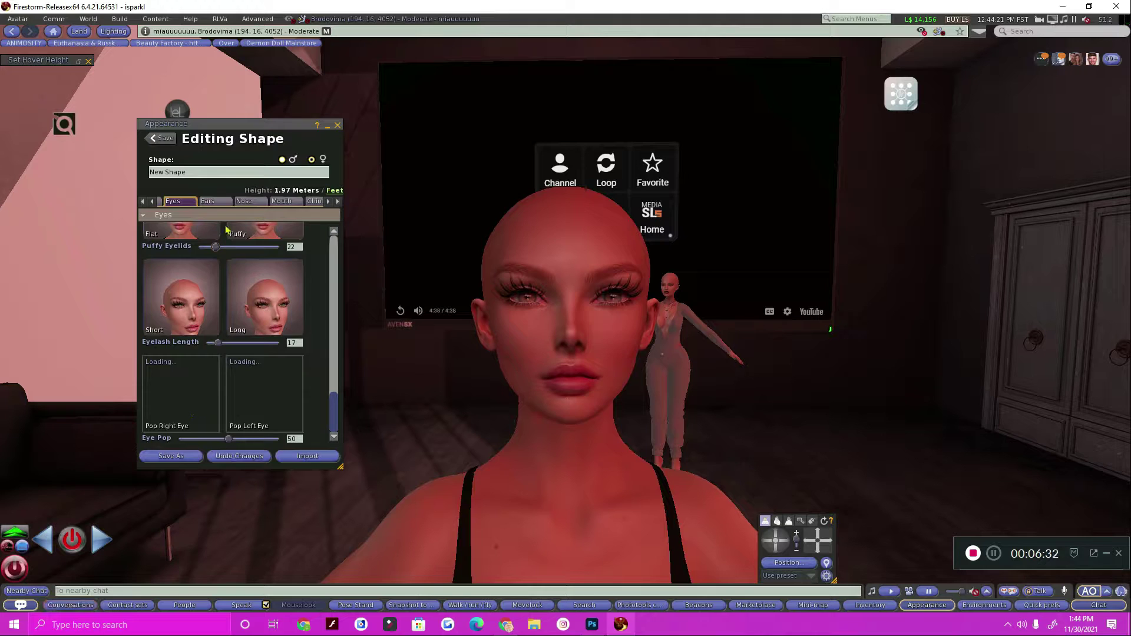
- Set Nose Size 55, Nose Width 43, Nostril Width 43 and Nostril Division 49
{"action": "left_click", "coordinate": [244, 200]}
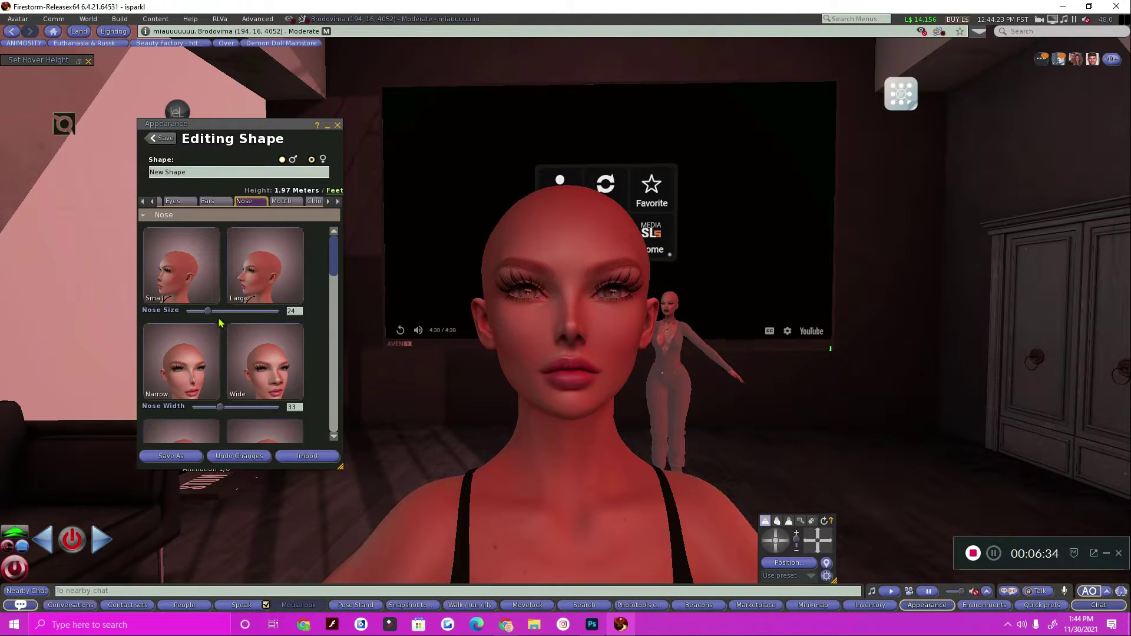
{"action": "left_click_drag", "start_coordinate": [207, 315], "coordinate": [215, 313]}
{"action": "left_click_drag", "start_coordinate": [578, 375], "coordinate": [542, 317]}
{"action": "left_click_drag", "start_coordinate": [210, 310], "coordinate": [240, 318]}
{"action": "left_click", "coordinate": [493, 316]}
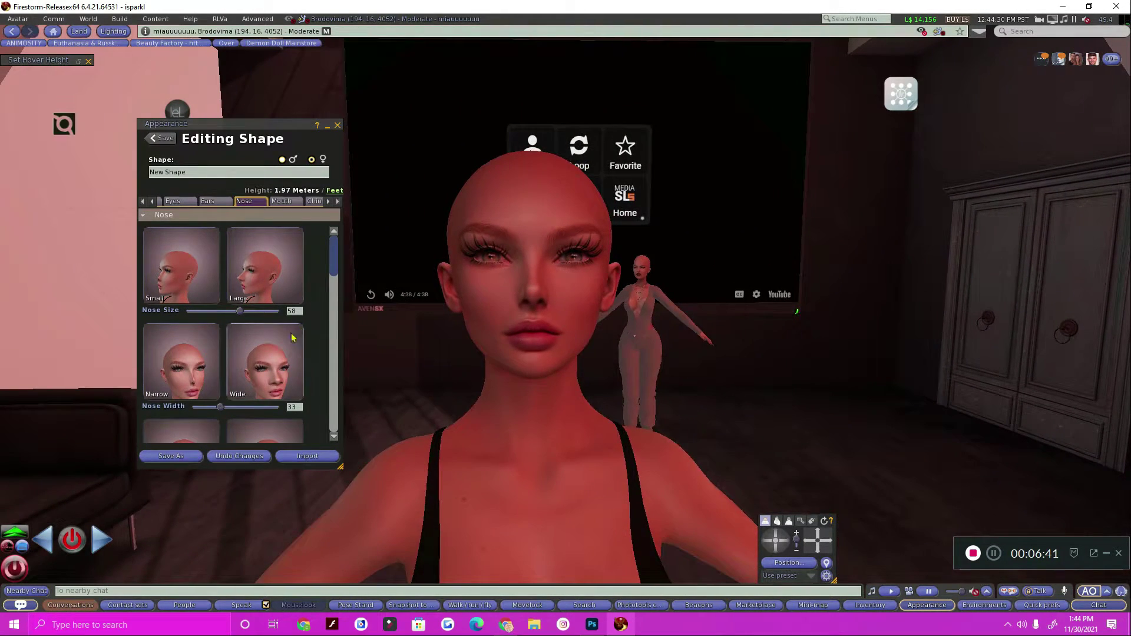
{"action": "scroll", "coordinate": [292, 337], "scroll_direction": "down", "scroll_amount": 2}
{"action": "left_click_drag", "start_coordinate": [220, 360], "coordinate": [241, 382]}
{"action": "scroll", "coordinate": [233, 377], "scroll_direction": "down", "scroll_amount": 4}
{"action": "scroll", "coordinate": [237, 373], "scroll_direction": "down", "scroll_amount": 4}
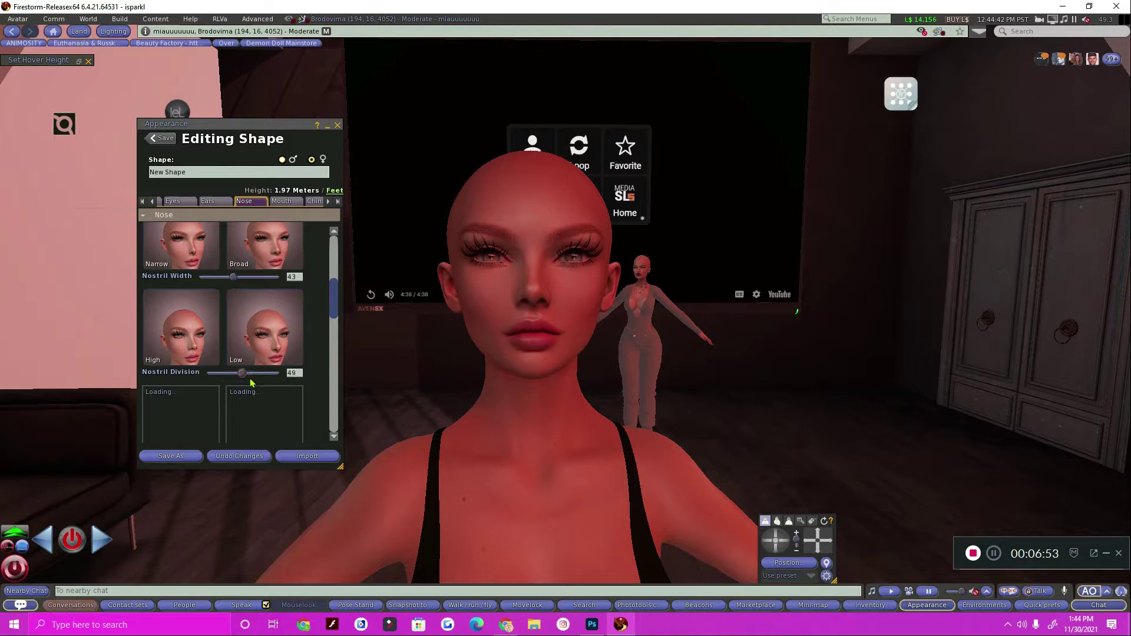
- Choose CalWL from the Quick Prefs Sky dropdown to replace the red glow with neutral light
{"action": "left_click", "coordinate": [1121, 591]}
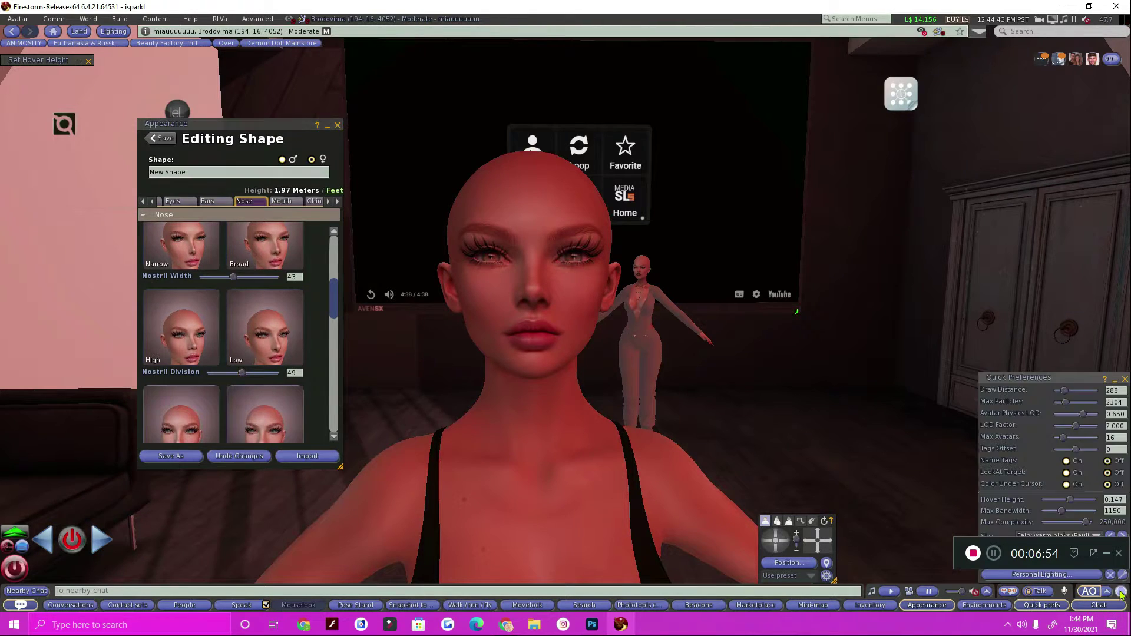
{"action": "left_click", "coordinate": [1070, 536]}
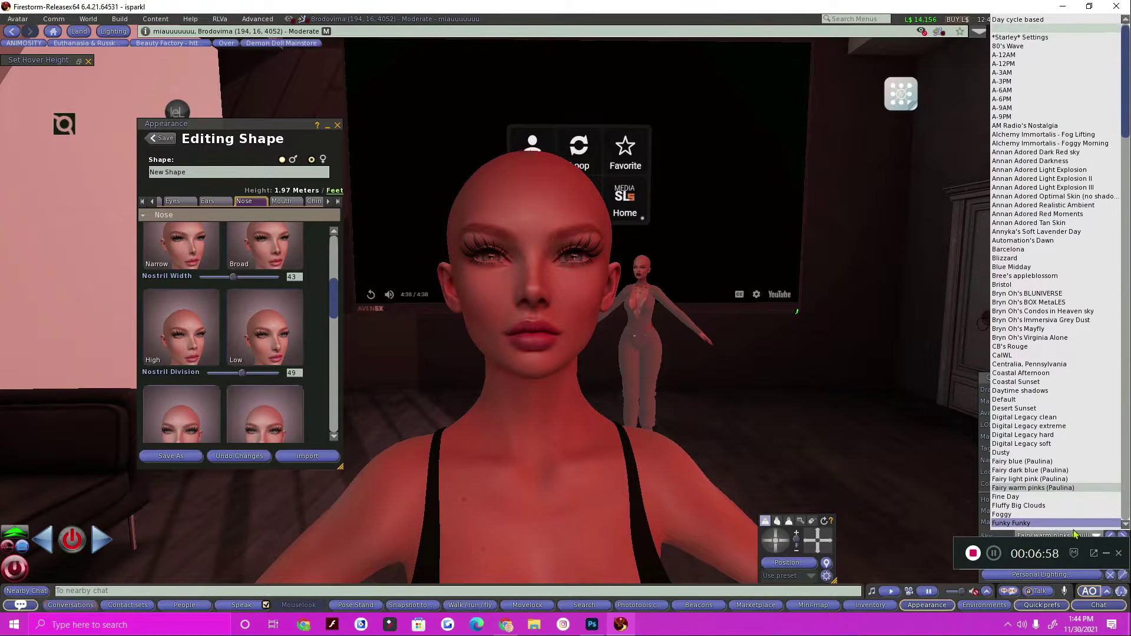
{"action": "left_click", "coordinate": [1018, 356]}
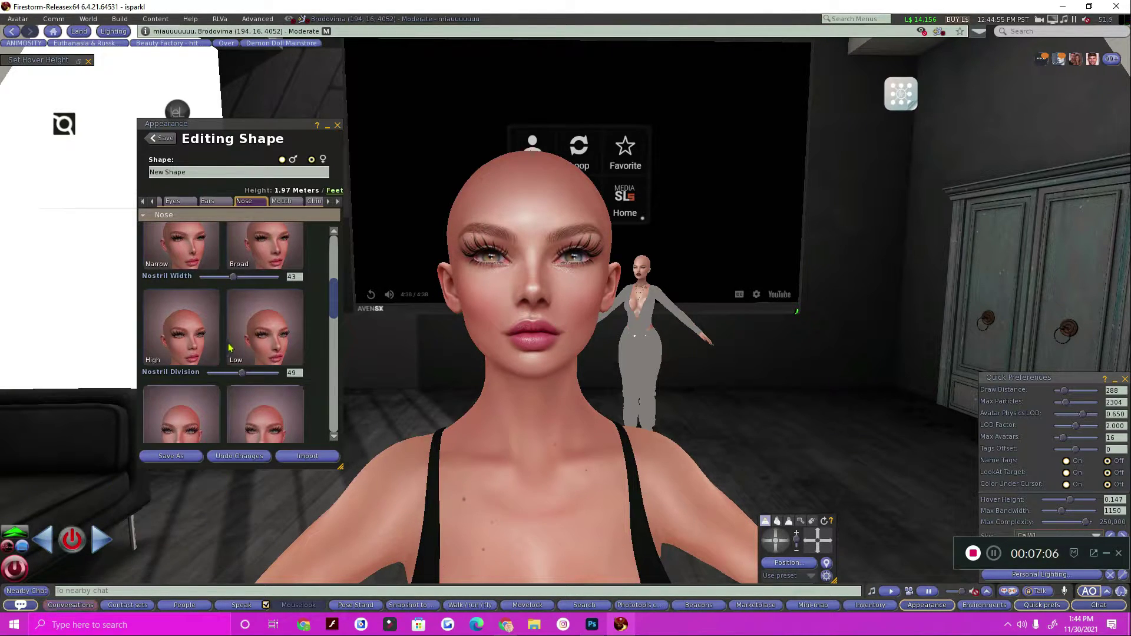
- Lower Nostril Division from 61 to 48 and narrow the Nose Width to 37
{"action": "left_click_drag", "start_coordinate": [246, 373], "coordinate": [234, 421]}
{"action": "scroll", "coordinate": [236, 377], "scroll_direction": "down", "scroll_amount": 3}
{"action": "scroll", "coordinate": [261, 384], "scroll_direction": "down", "scroll_amount": 1}
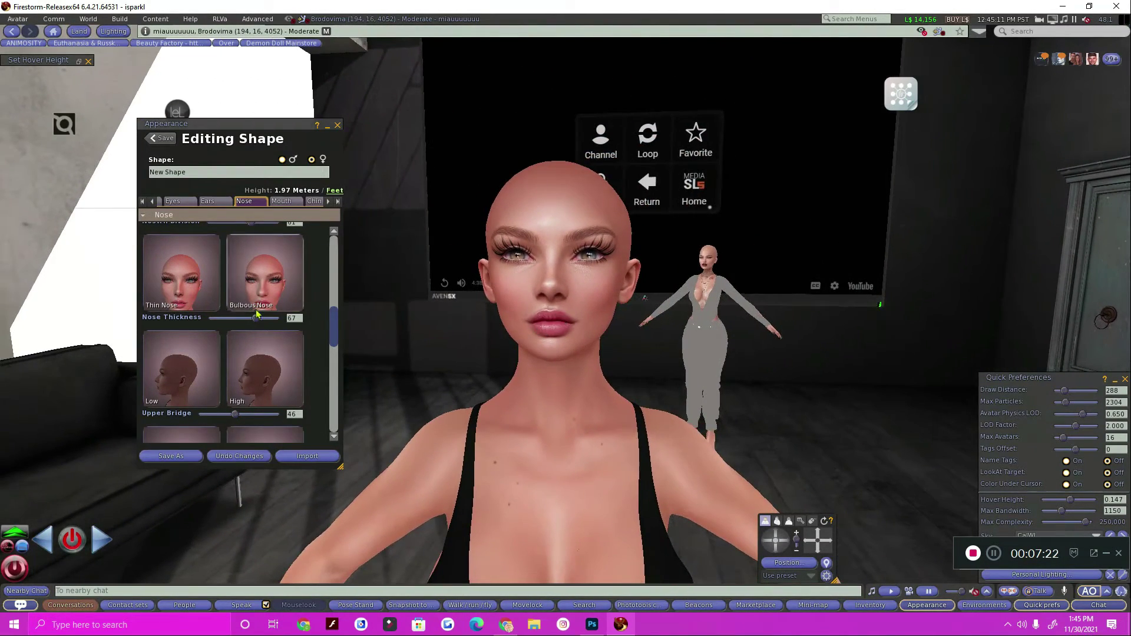
{"action": "scroll", "coordinate": [255, 325], "scroll_direction": "up", "scroll_amount": 3}
{"action": "mouse_move", "coordinate": [255, 326]}
{"action": "left_mouse_down"}
{"action": "mouse_move", "coordinate": [172, 343]}
{"action": "mouse_move", "coordinate": [250, 328]}
{"action": "left_mouse_up"}
{"action": "scroll", "coordinate": [250, 356], "scroll_direction": "up", "scroll_amount": 5}
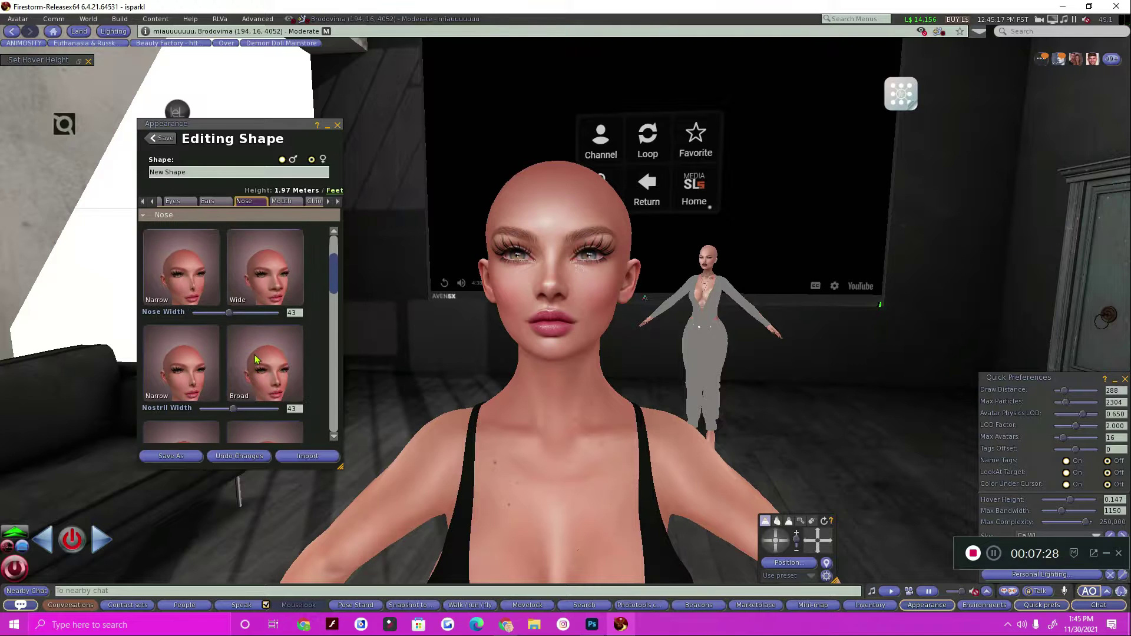
{"action": "left_click_drag", "start_coordinate": [229, 407], "coordinate": [225, 406]}
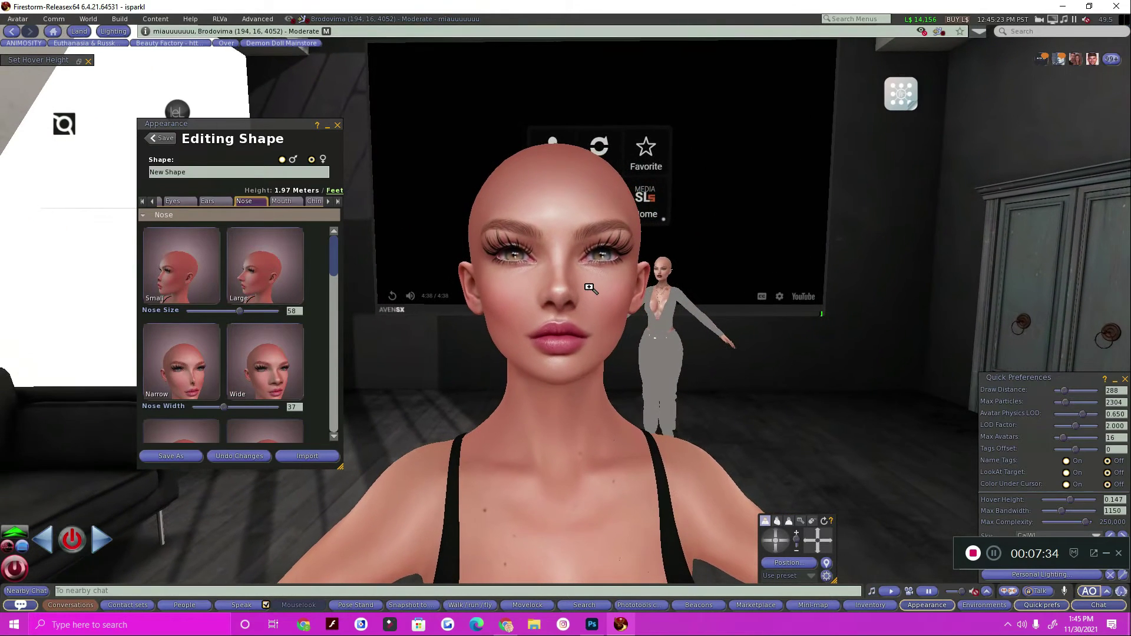
- Narrow the nostrils, reduce Nose Thickness, and flatten the Lower Bridge to 0
{"action": "scroll", "coordinate": [230, 387], "scroll_direction": "down", "scroll_amount": 5}
{"action": "left_click_drag", "start_coordinate": [233, 361], "coordinate": [228, 362]}
{"action": "scroll", "coordinate": [237, 387], "scroll_direction": "down", "scroll_amount": 3}
{"action": "scroll", "coordinate": [237, 387], "scroll_direction": "down", "scroll_amount": 3}
{"action": "left_click_drag", "start_coordinate": [271, 414], "coordinate": [259, 457]}
{"action": "scroll", "coordinate": [258, 435], "scroll_direction": "down", "scroll_amount": 3}
{"action": "scroll", "coordinate": [243, 355], "scroll_direction": "down", "scroll_amount": 5}
{"action": "left_click_drag", "start_coordinate": [242, 355], "coordinate": [210, 367]}
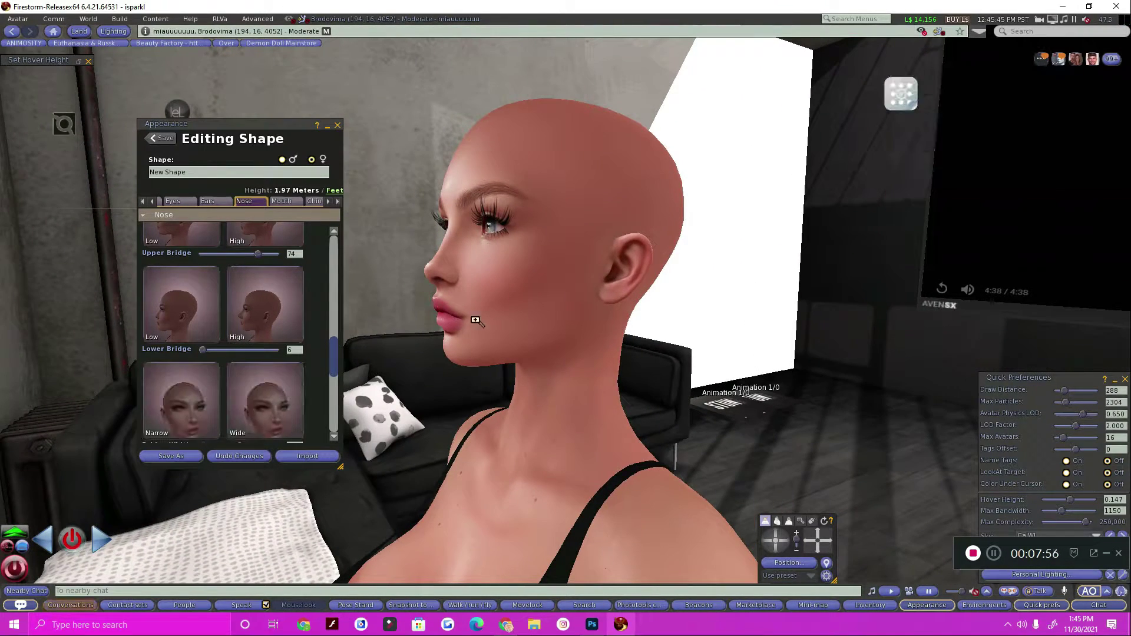
- Lower the Nose Tip Angle to reshape the nose tip
{"action": "mouse_move", "coordinate": [260, 393]}
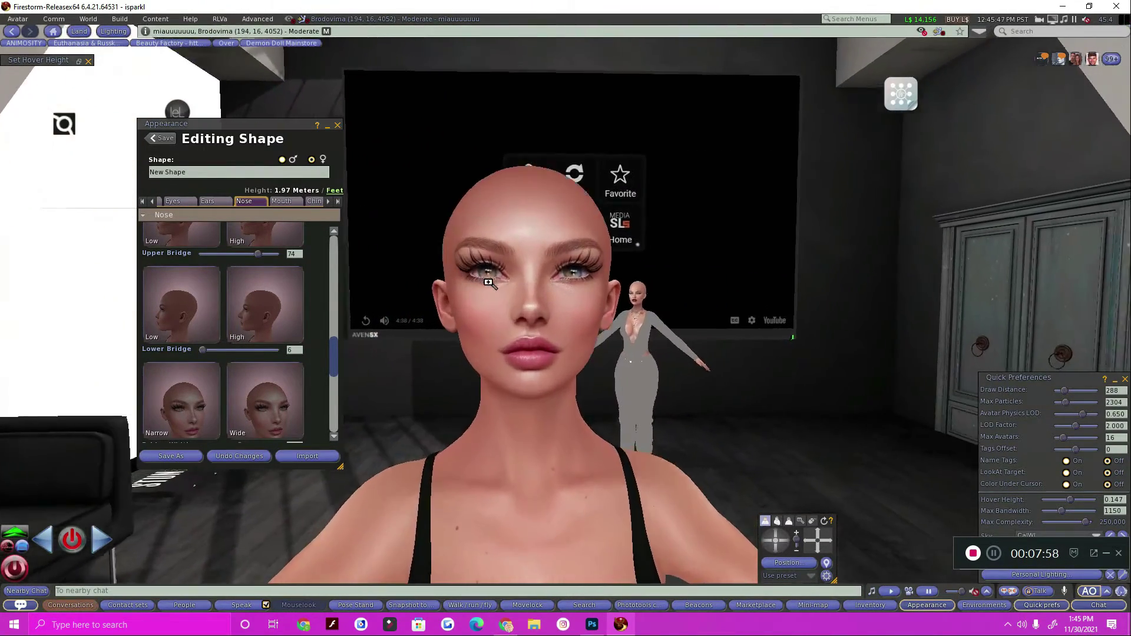
{"action": "scroll", "coordinate": [257, 391], "scroll_direction": "down", "scroll_amount": 2}
{"action": "scroll", "coordinate": [239, 367], "scroll_direction": "down", "scroll_amount": 1}
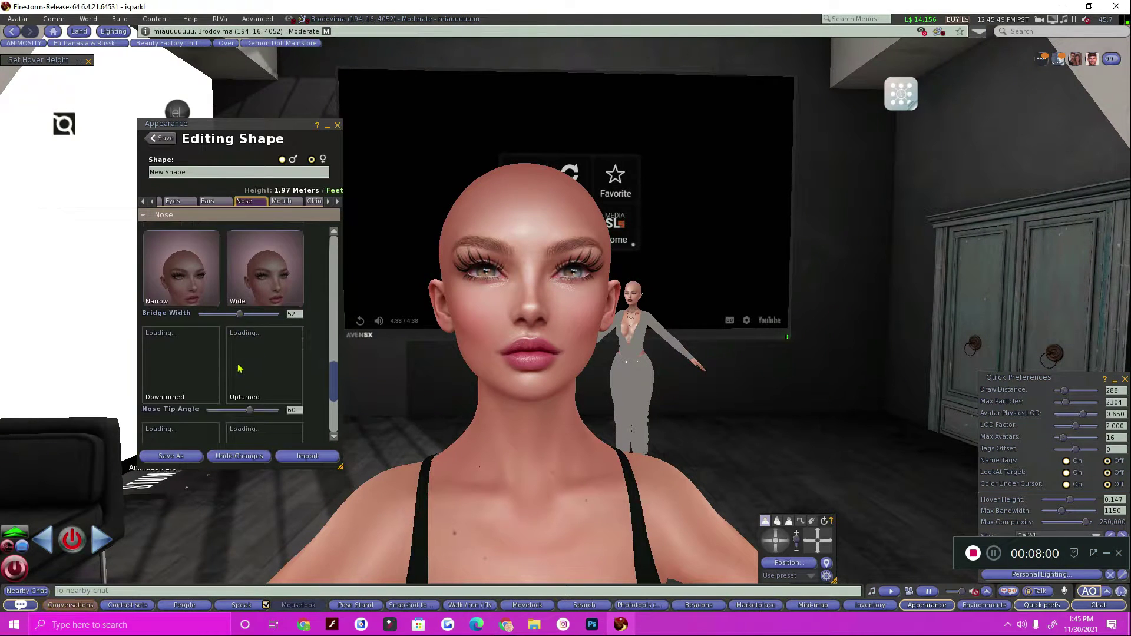
{"action": "left_click_drag", "start_coordinate": [250, 413], "coordinate": [245, 469]}
{"action": "scroll", "coordinate": [236, 419], "scroll_direction": "down", "scroll_amount": 1}
{"action": "scroll", "coordinate": [236, 420], "scroll_direction": "down", "scroll_amount": 1}
{"action": "scroll", "coordinate": [241, 422], "scroll_direction": "down", "scroll_amount": 3}
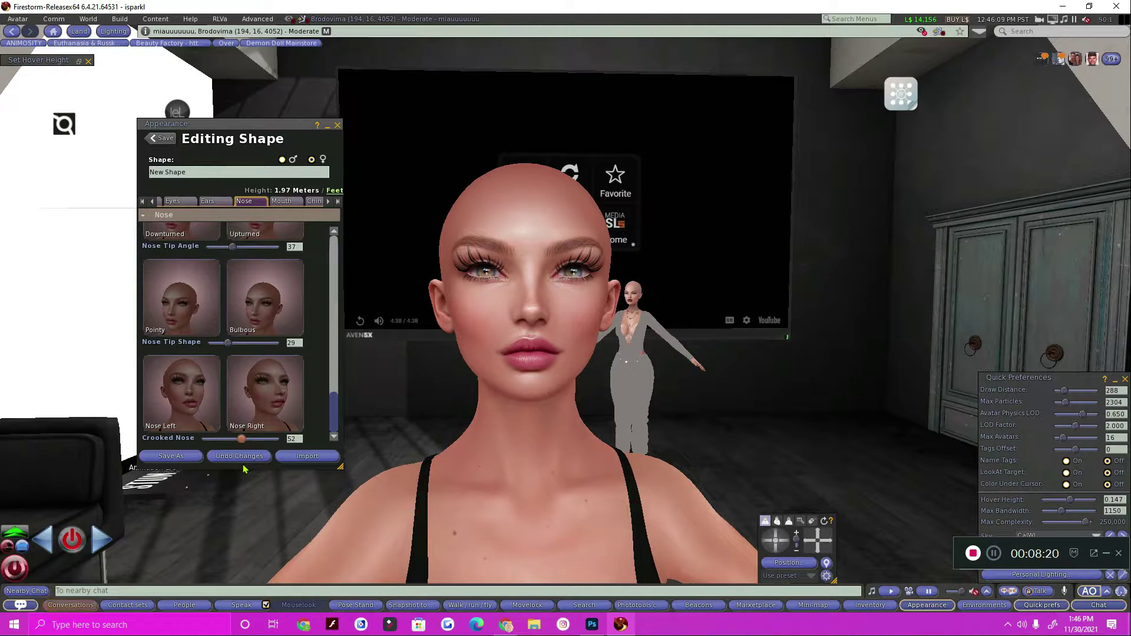
{"action": "scroll", "coordinate": [281, 355], "scroll_direction": "up", "scroll_amount": 8}
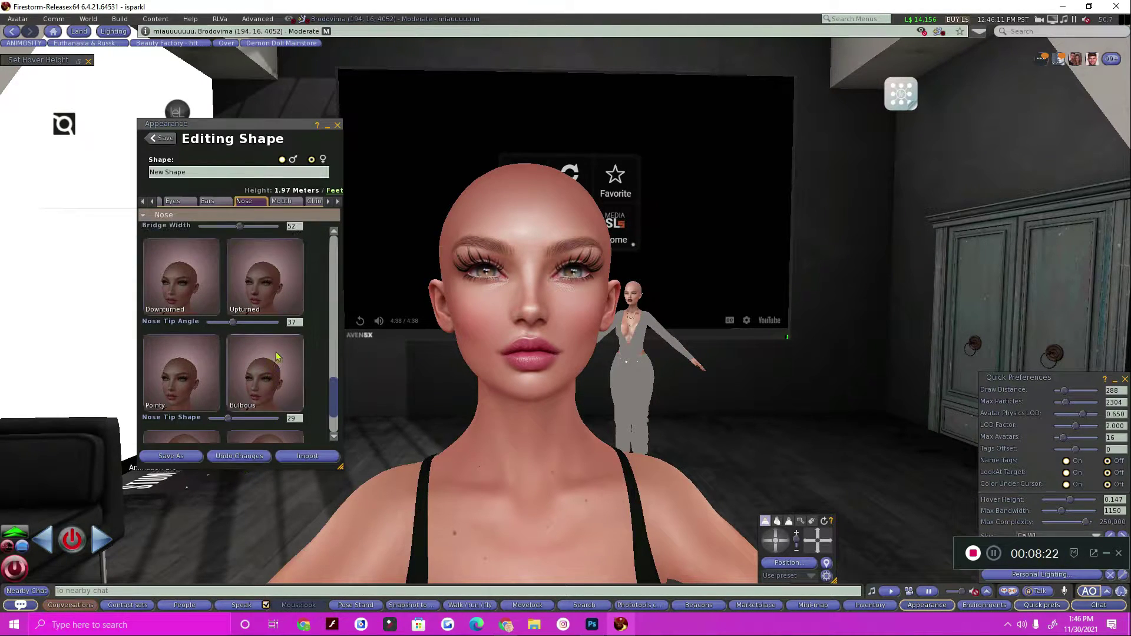
{"action": "scroll", "coordinate": [281, 356], "scroll_direction": "up", "scroll_amount": 3}
- Set Upper Bridge to 61 and Nose Size to 55, viewing the avatar from the front
{"action": "left_click_drag", "start_coordinate": [540, 360], "coordinate": [540, 360]}
{"action": "scroll", "coordinate": [323, 294], "scroll_direction": "up", "scroll_amount": 4}
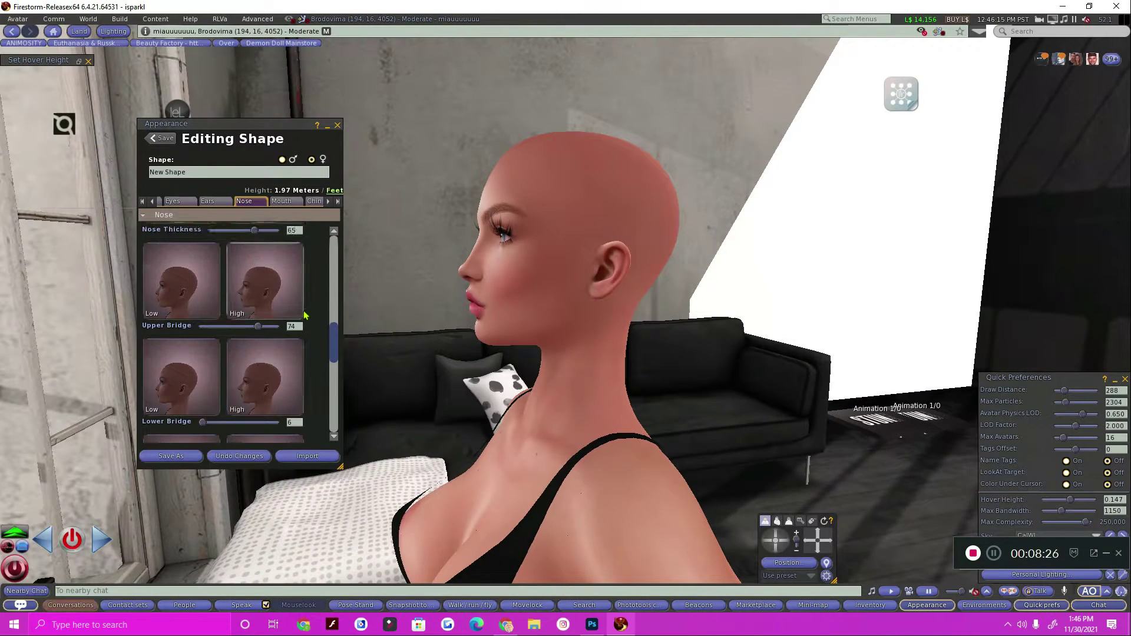
{"action": "left_click_drag", "start_coordinate": [258, 419], "coordinate": [235, 421]}
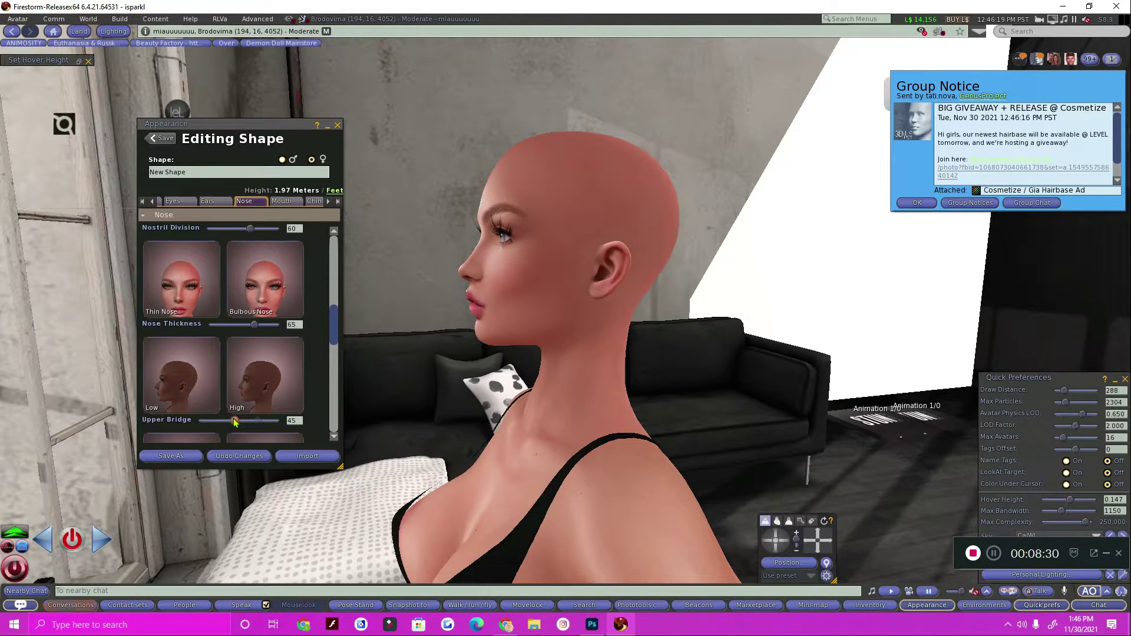
{"action": "scroll", "coordinate": [269, 353], "scroll_direction": "up", "scroll_amount": 5}
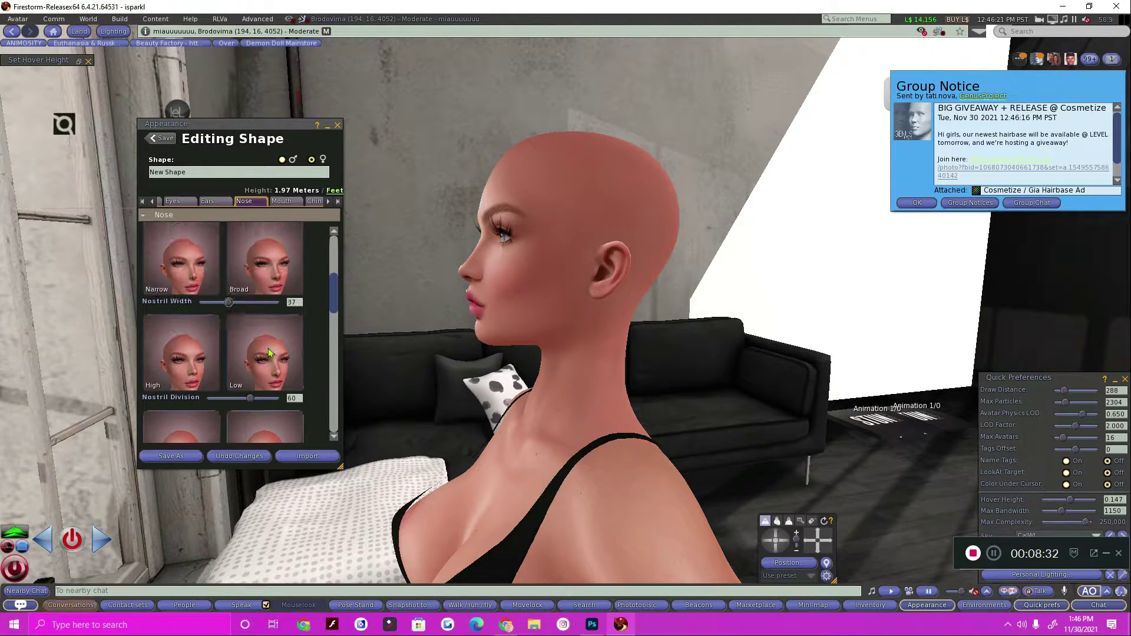
{"action": "scroll", "coordinate": [268, 353], "scroll_direction": "up", "scroll_amount": 2}
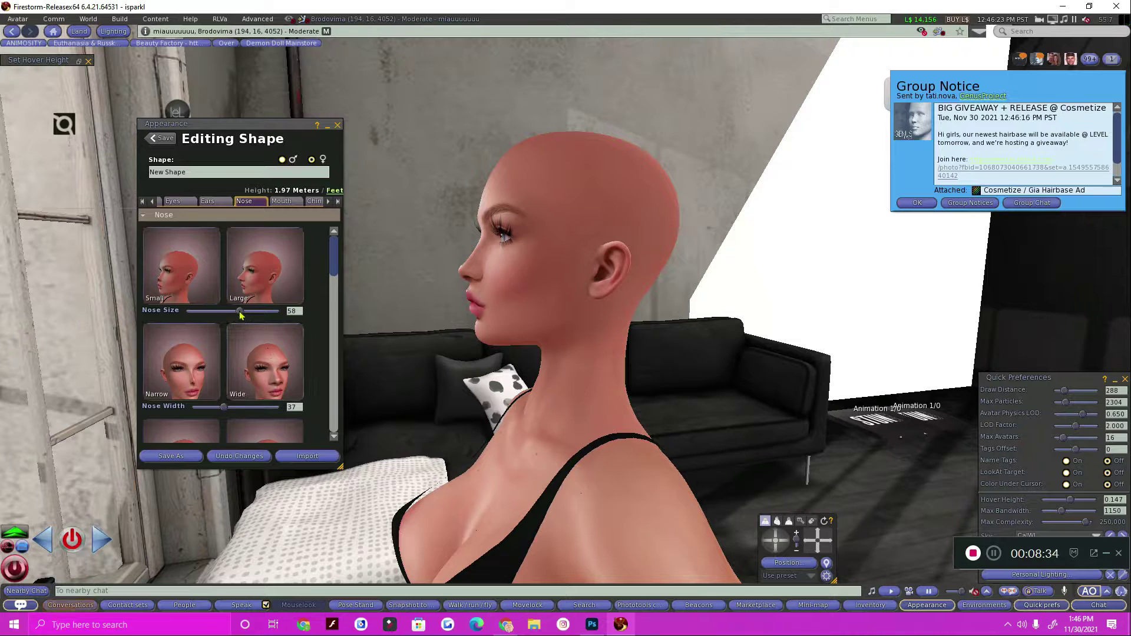
{"action": "left_click_drag", "start_coordinate": [241, 314], "coordinate": [246, 314]}
{"action": "left_click_drag", "start_coordinate": [548, 296], "coordinate": [548, 296]}
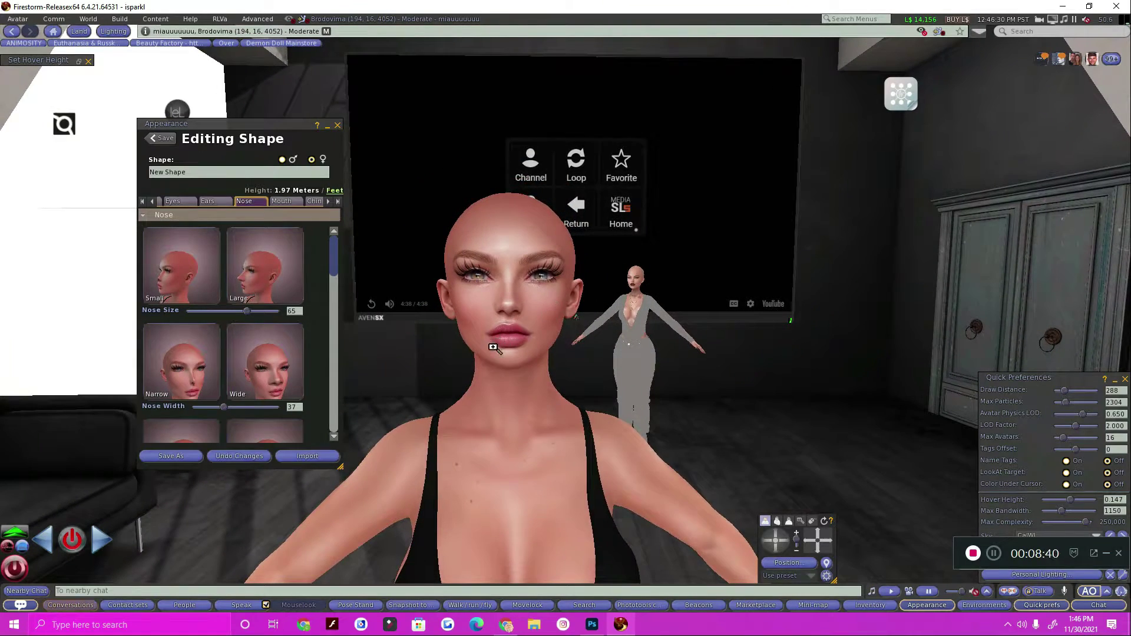
{"action": "scroll", "coordinate": [548, 296], "scroll_direction": "up", "scroll_amount": 3}
- On the Mouth tab, narrow the lips to 40 and make them fuller
{"action": "left_click", "coordinate": [282, 201]}
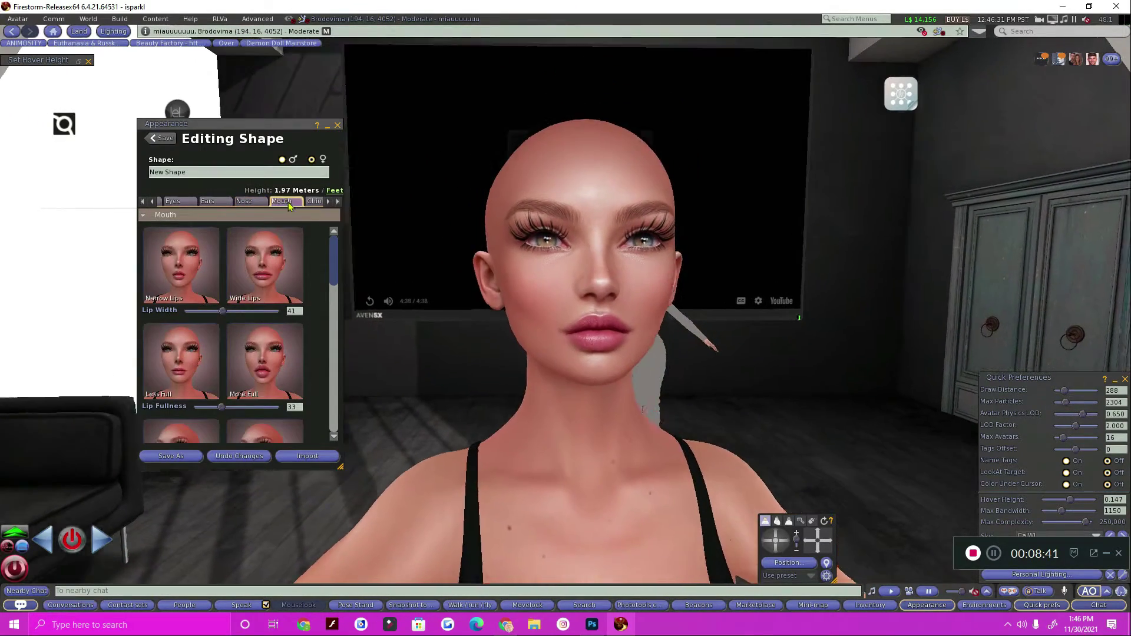
{"action": "scroll", "coordinate": [580, 416], "scroll_direction": "down", "scroll_amount": 4}
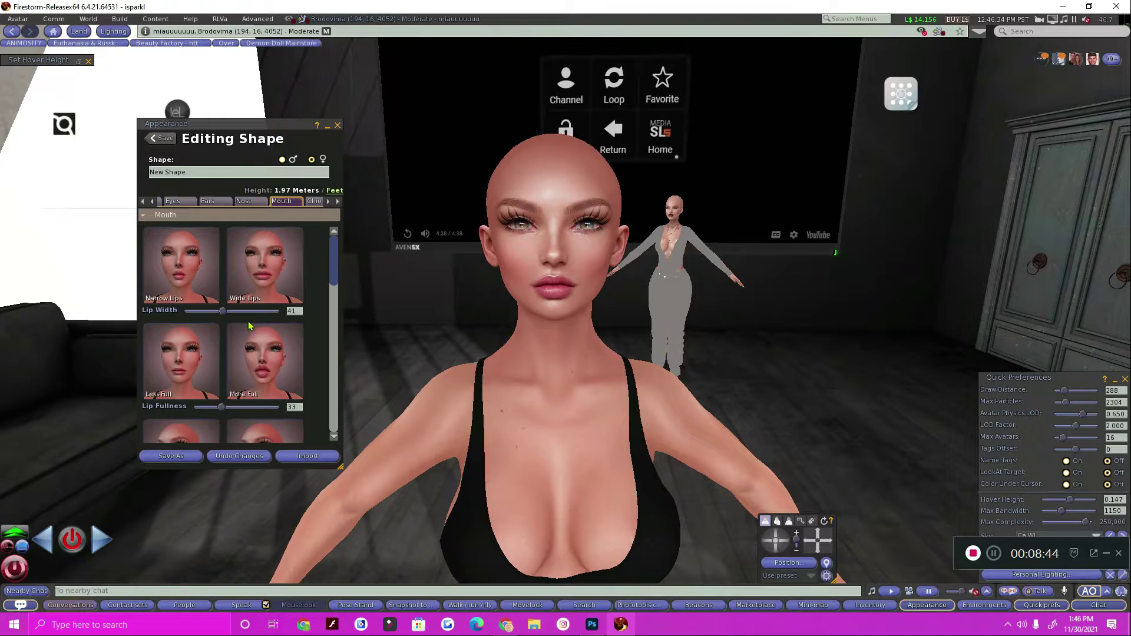
{"action": "left_click_drag", "start_coordinate": [223, 312], "coordinate": [230, 315]}
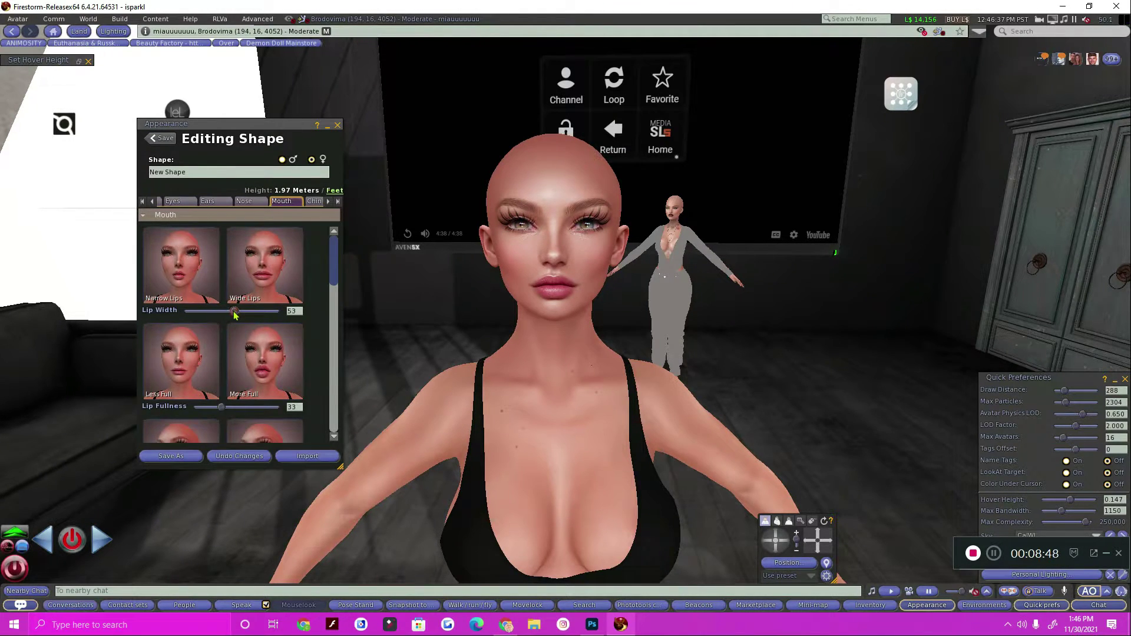
{"action": "left_click_drag", "start_coordinate": [221, 408], "coordinate": [235, 409]}
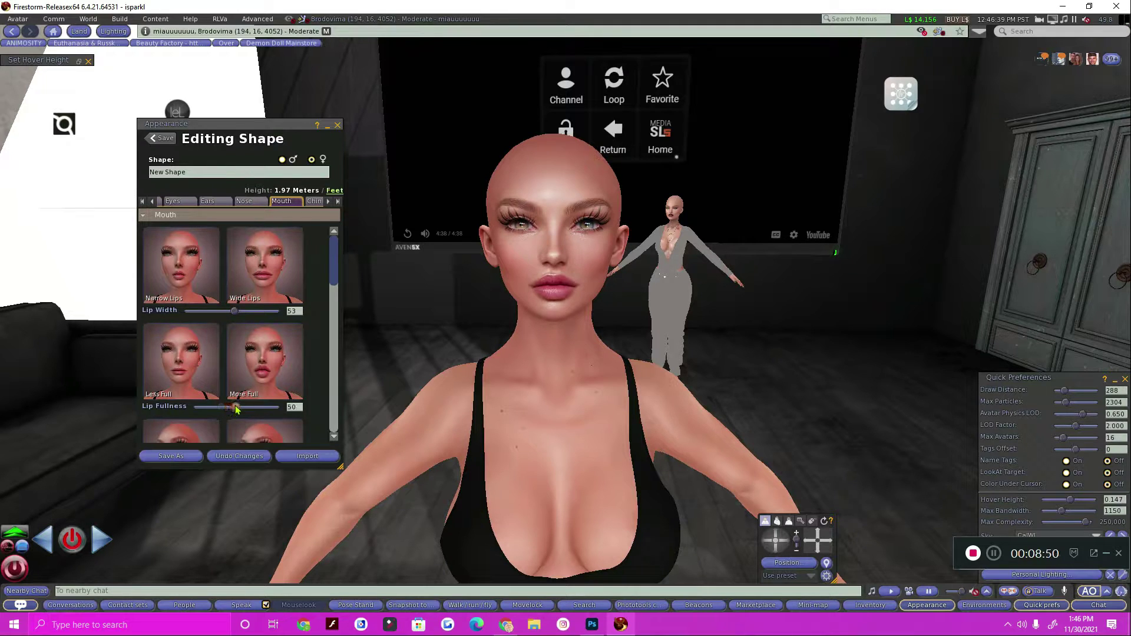
{"action": "scroll", "coordinate": [235, 407], "scroll_direction": "down", "scroll_amount": 3}
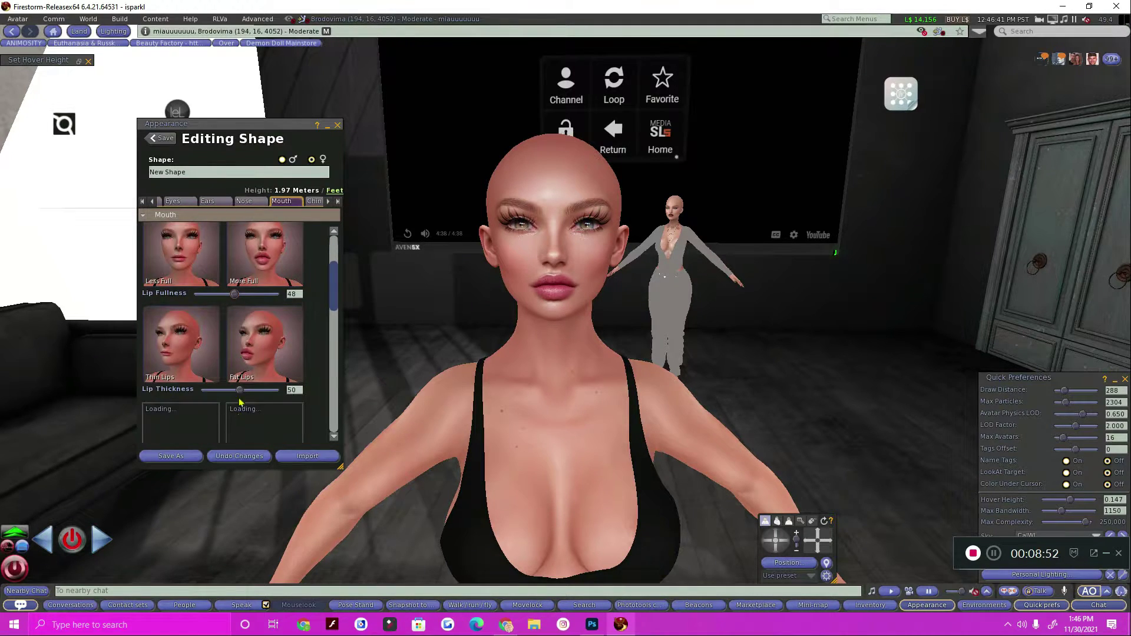
{"action": "left_click_drag", "start_coordinate": [240, 390], "coordinate": [240, 390]}
- Lower Mouth Position to 44 and deepen the Lip Cleft, then switch to Chin settings
{"action": "scroll", "coordinate": [238, 386], "scroll_direction": "down", "scroll_amount": 4}
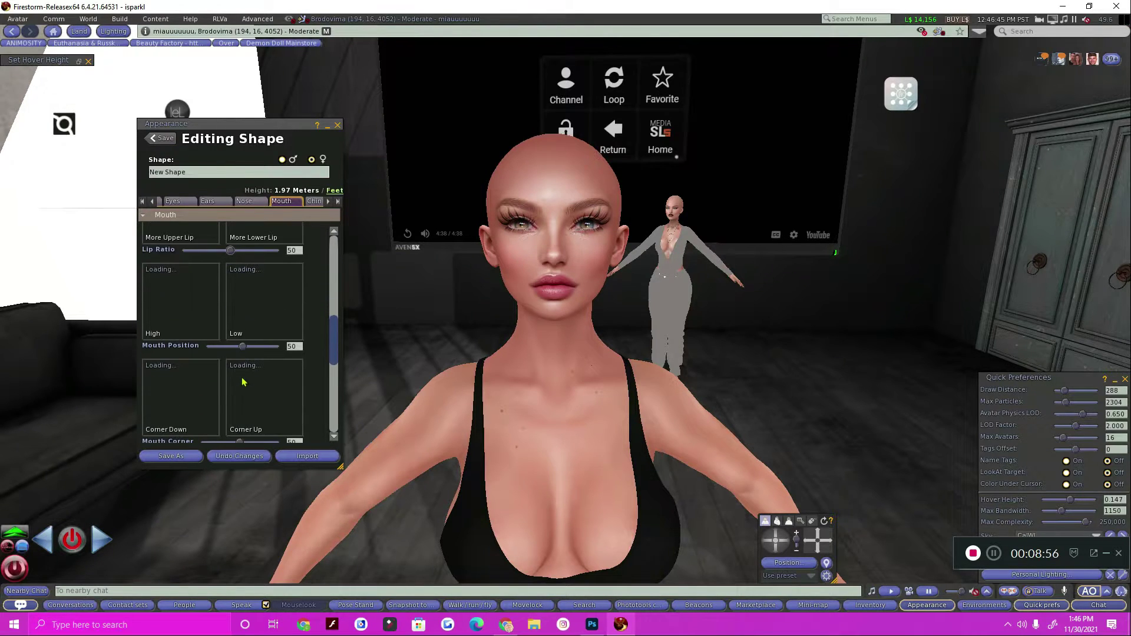
{"action": "left_click_drag", "start_coordinate": [244, 350], "coordinate": [239, 349]}
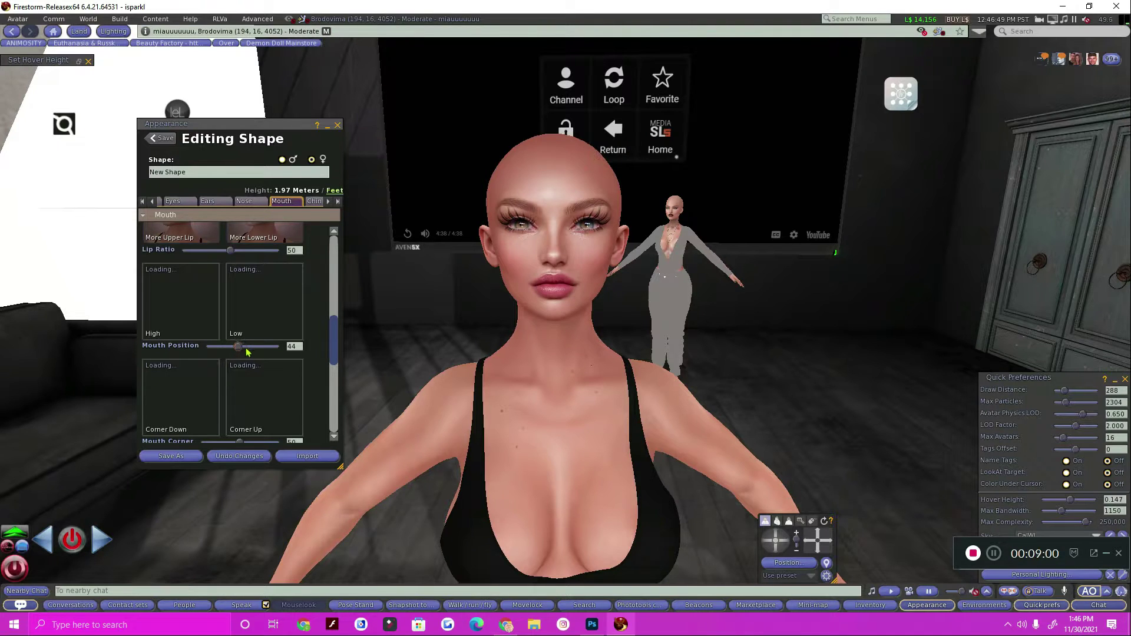
{"action": "scroll", "coordinate": [247, 353], "scroll_direction": "down", "scroll_amount": 4}
{"action": "scroll", "coordinate": [257, 370], "scroll_direction": "down", "scroll_amount": 1}
{"action": "left_click_drag", "start_coordinate": [235, 374], "coordinate": [283, 372]}
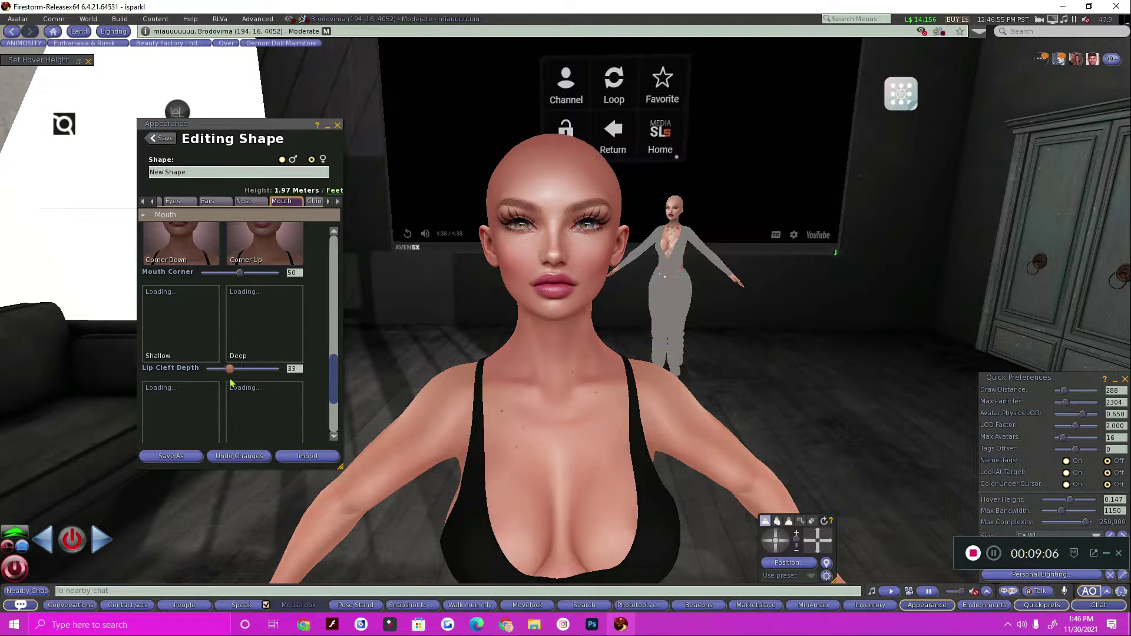
{"action": "scroll", "coordinate": [242, 374], "scroll_direction": "down", "scroll_amount": 4}
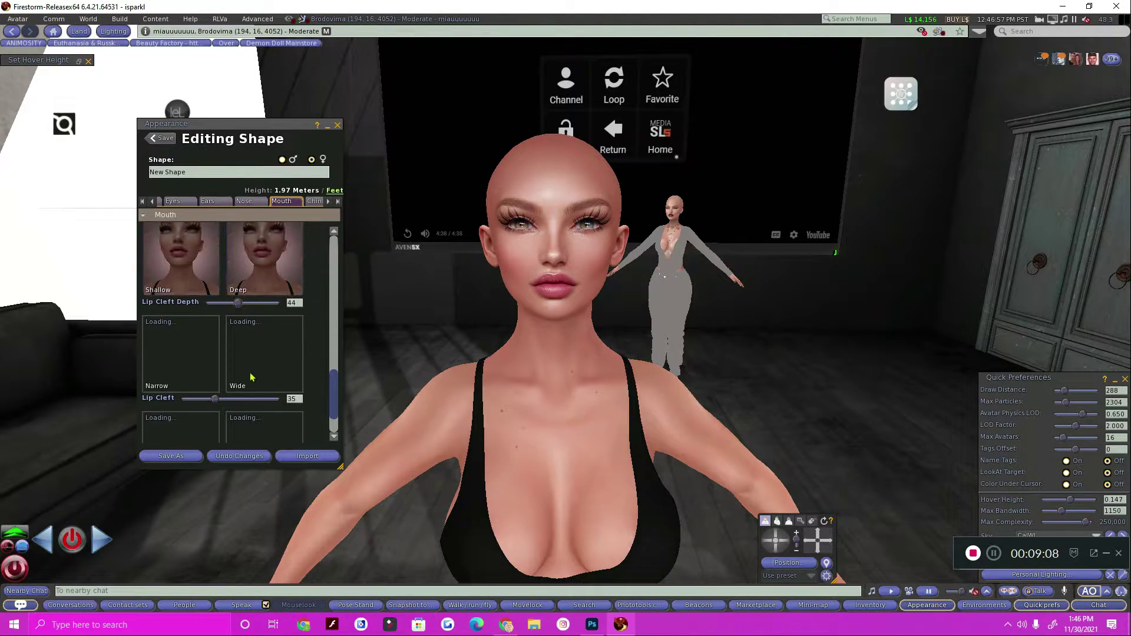
{"action": "scroll", "coordinate": [253, 389], "scroll_direction": "up", "scroll_amount": 6}
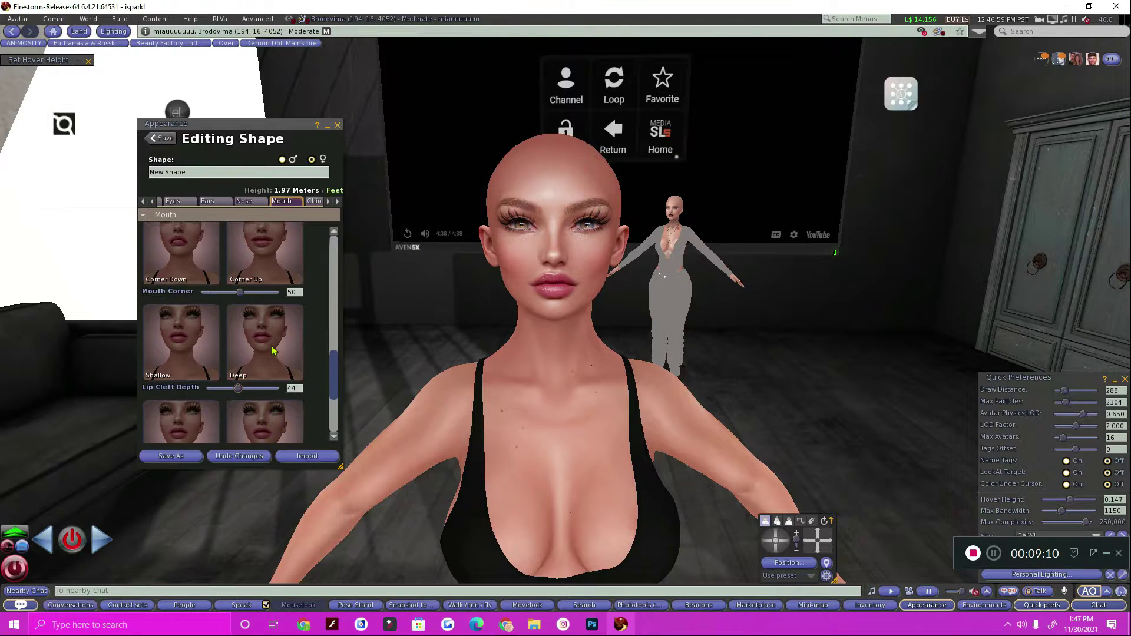
{"action": "scroll", "coordinate": [272, 351], "scroll_direction": "up", "scroll_amount": 5}
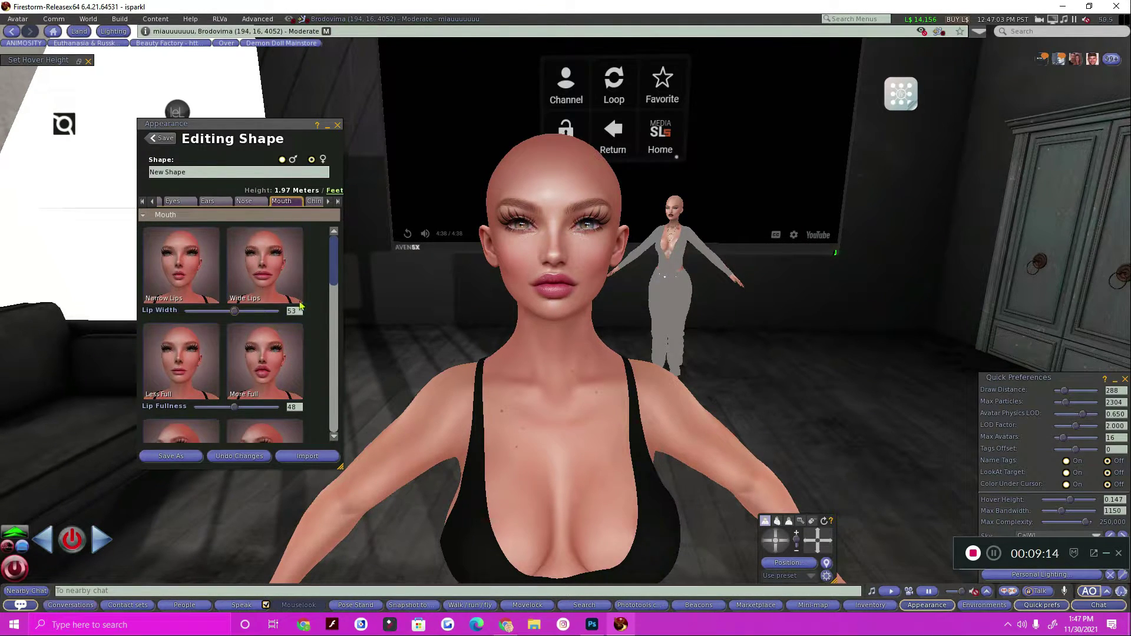
{"action": "left_click", "coordinate": [312, 200]}
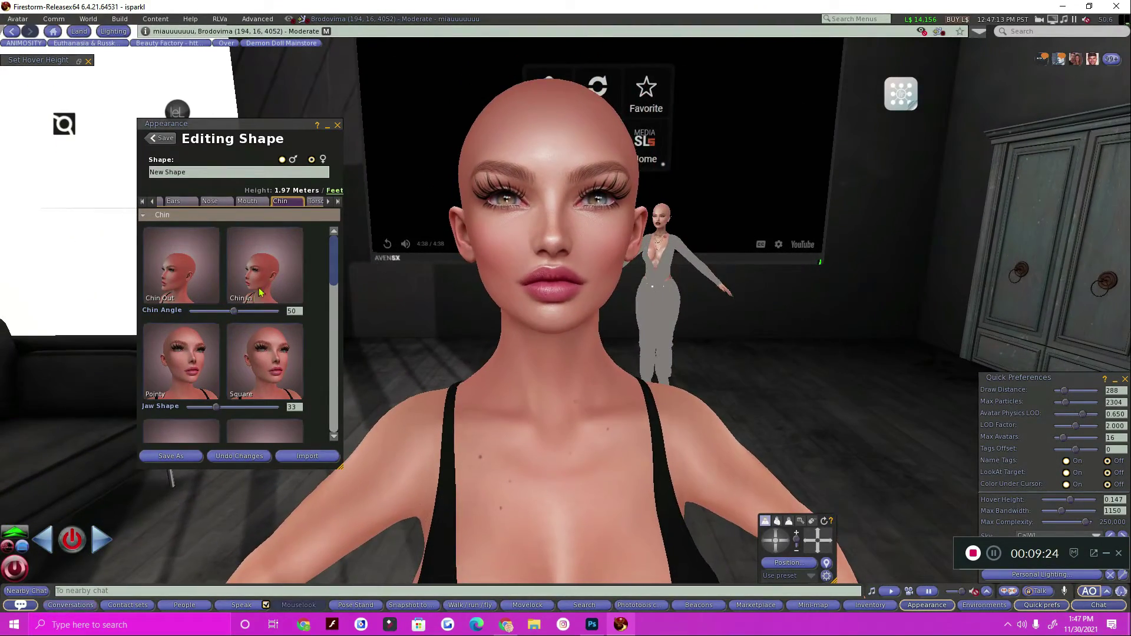
- Raise Chin Angle to 52 and reduce Jaw Shape to 26
{"action": "left_click", "coordinate": [235, 313]}
{"action": "mouse_move", "coordinate": [244, 313]}
{"action": "left_mouse_down"}
{"action": "mouse_move", "coordinate": [111, 306]}
{"action": "mouse_move", "coordinate": [241, 303]}
{"action": "left_mouse_up"}
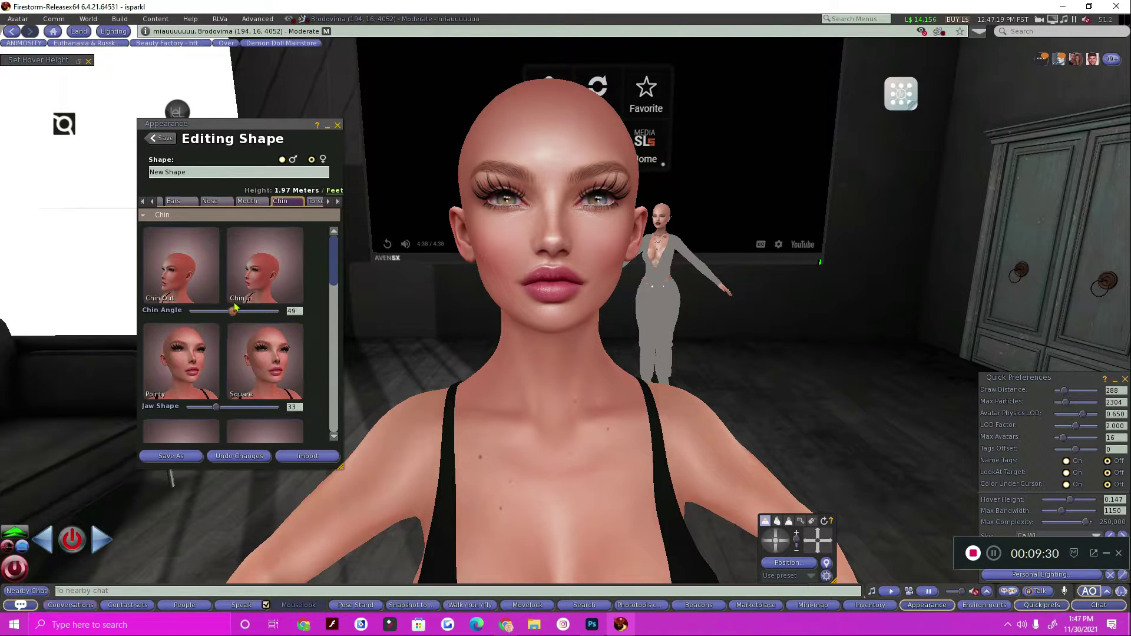
{"action": "scroll", "coordinate": [231, 370], "scroll_direction": "down", "scroll_amount": 1}
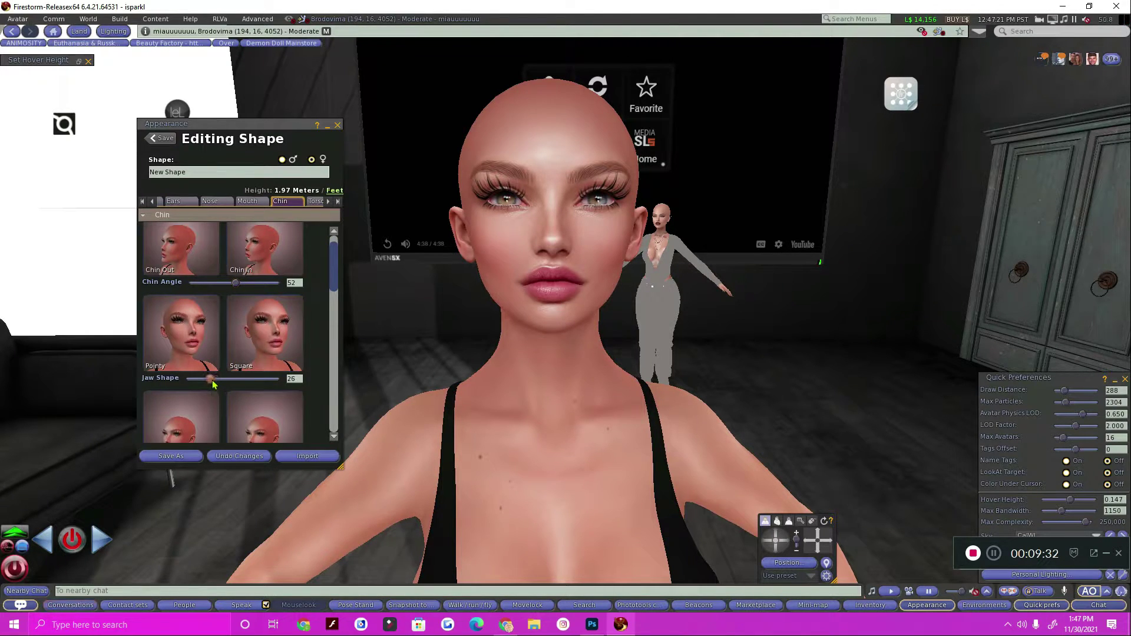
{"action": "scroll", "coordinate": [233, 370], "scroll_direction": "down", "scroll_amount": 5}
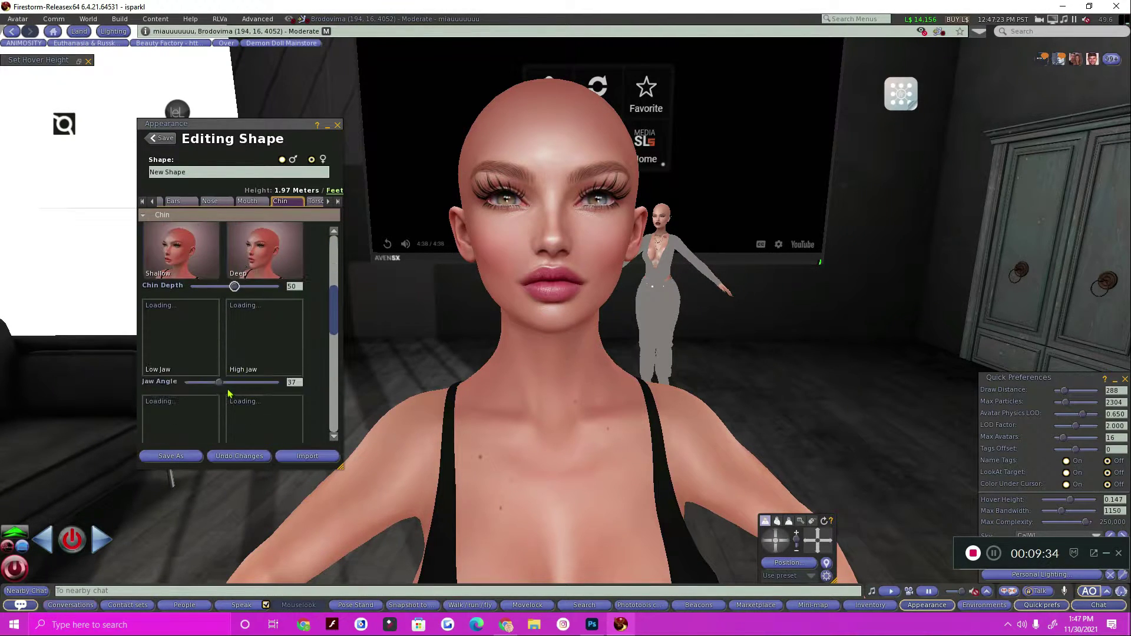
{"action": "scroll", "coordinate": [233, 370], "scroll_direction": "down", "scroll_amount": 3}
{"action": "scroll", "coordinate": [232, 349], "scroll_direction": "down", "scroll_amount": 8}
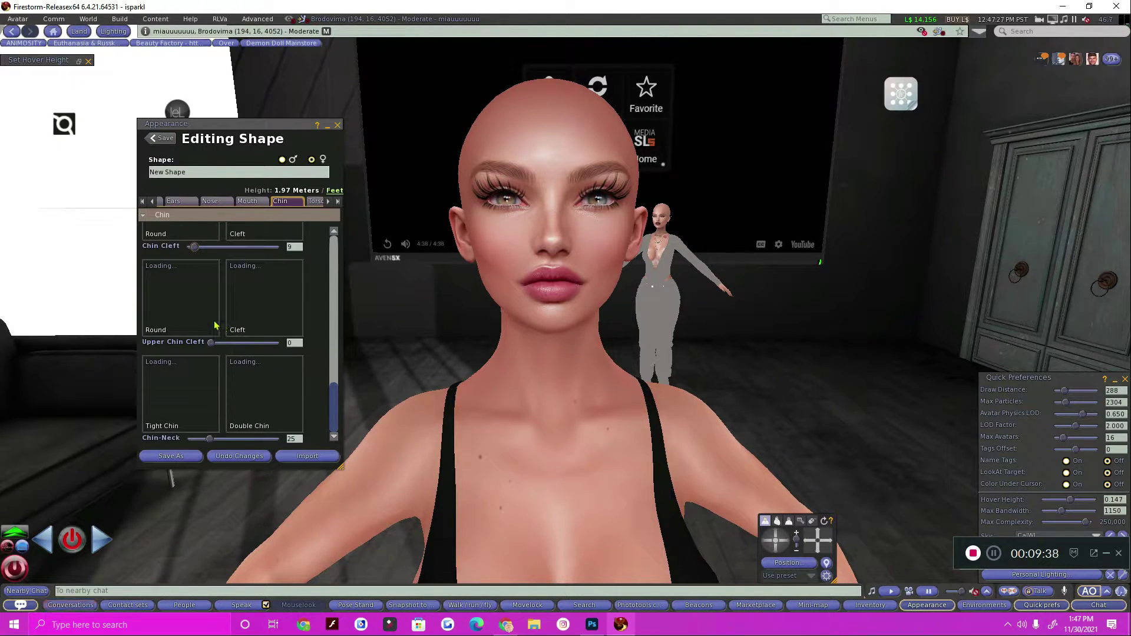
{"action": "scroll", "coordinate": [237, 367], "scroll_direction": "up", "scroll_amount": 2}
- Back on the Mouth tab, set Lip Ratio to 44 while checking the face in profile
{"action": "left_click", "coordinate": [246, 200]}
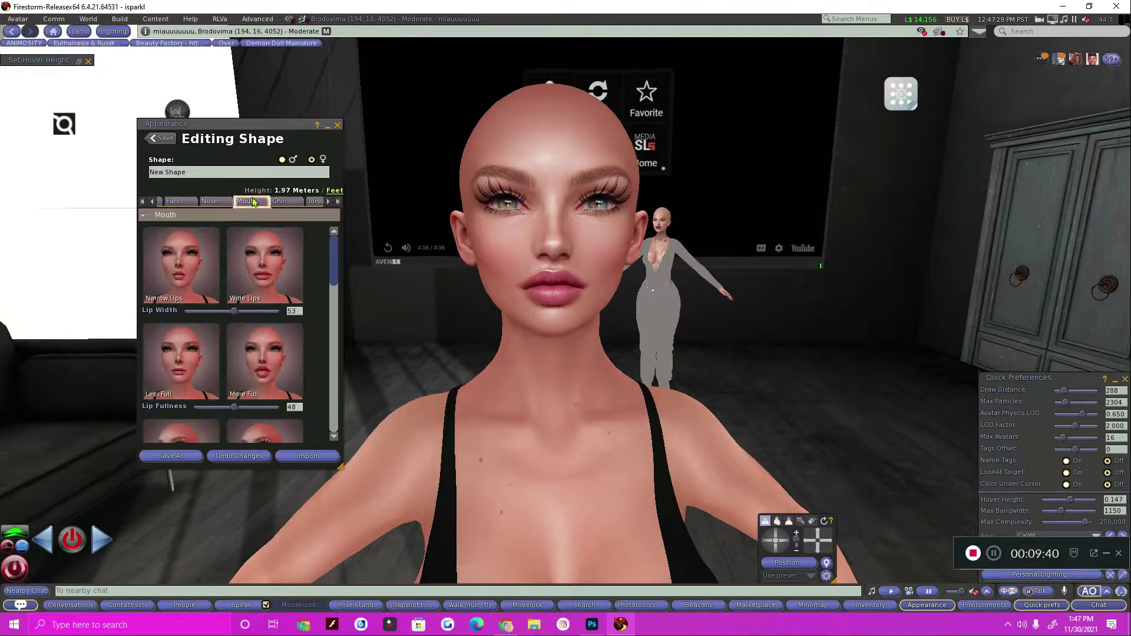
{"action": "scroll", "coordinate": [253, 296], "scroll_direction": "down", "scroll_amount": 7}
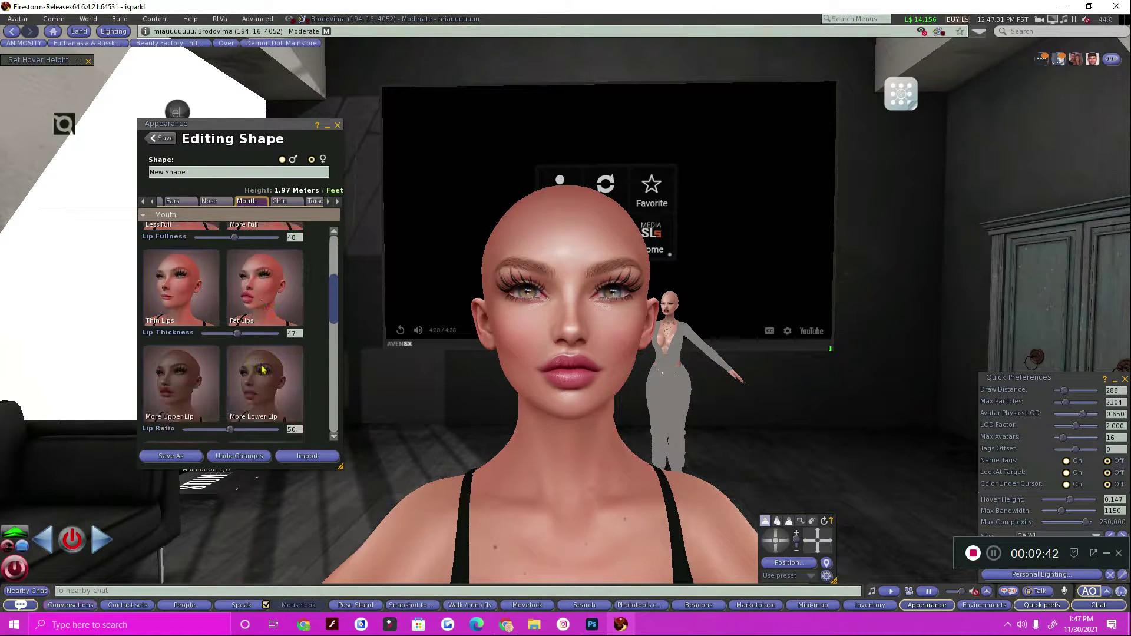
{"action": "left_click_drag", "start_coordinate": [229, 372], "coordinate": [215, 377]}
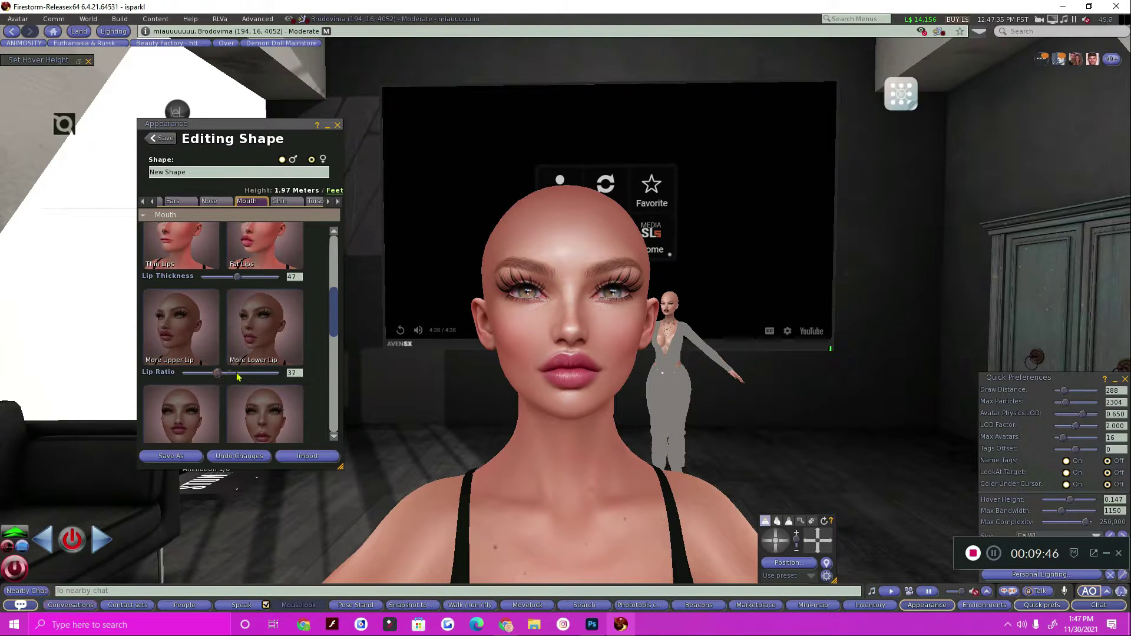
{"action": "scroll", "coordinate": [262, 393], "scroll_direction": "down", "scroll_amount": 2}
{"action": "scroll", "coordinate": [580, 428], "scroll_direction": "down", "scroll_amount": 3}
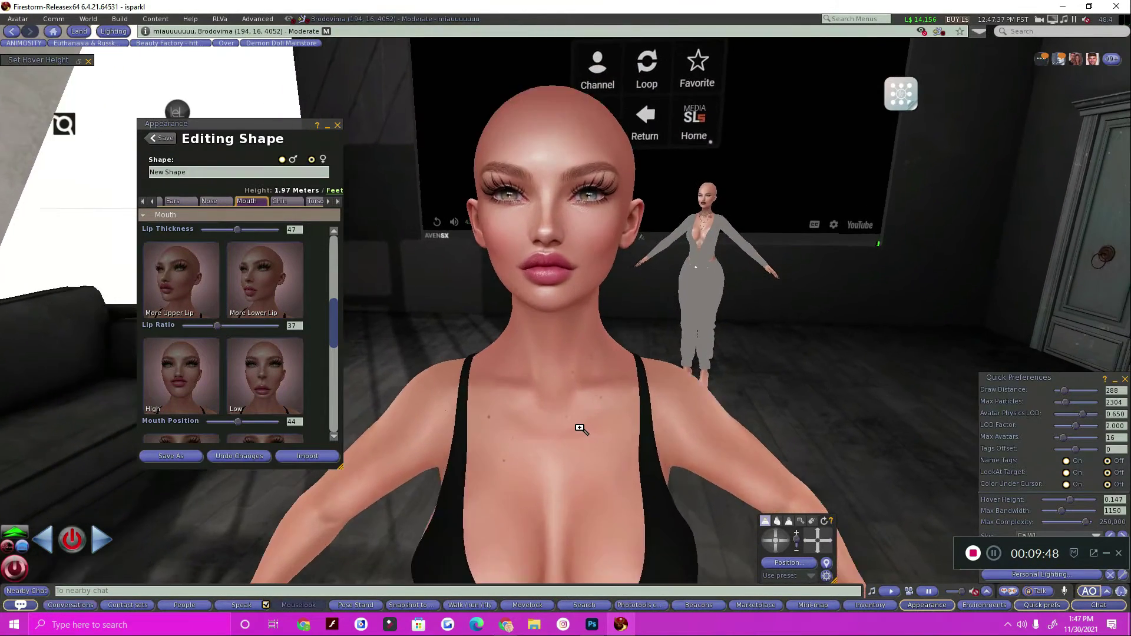
{"action": "scroll", "coordinate": [219, 314], "scroll_direction": "up", "scroll_amount": 2}
{"action": "scroll", "coordinate": [221, 318], "scroll_direction": "up", "scroll_amount": 10}
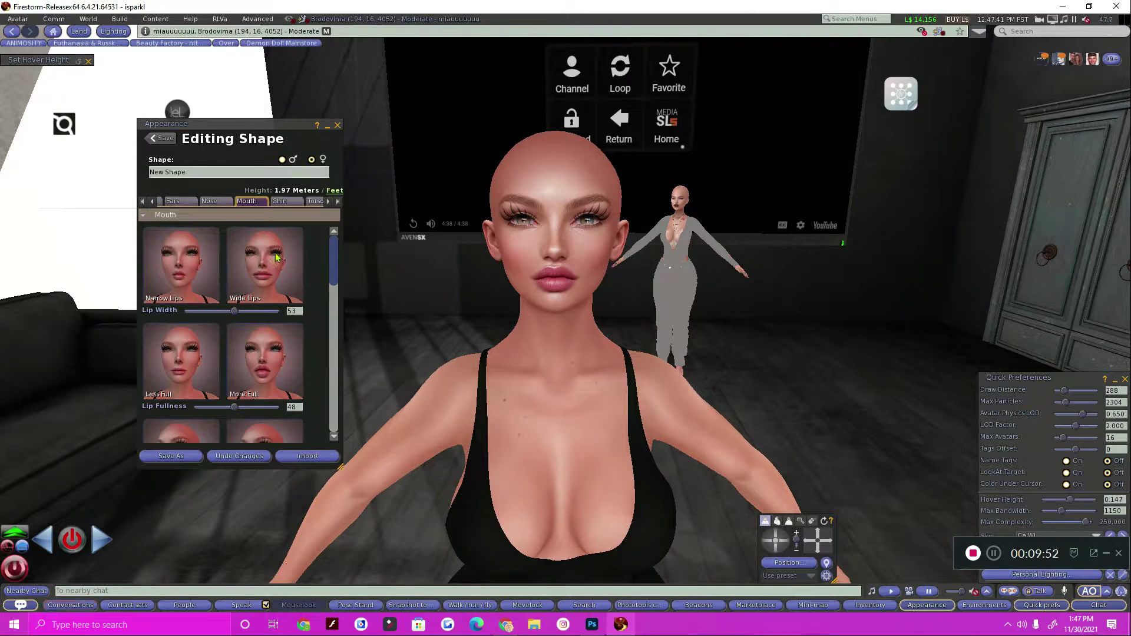
{"action": "scroll", "coordinate": [298, 318], "scroll_direction": "down", "scroll_amount": 7}
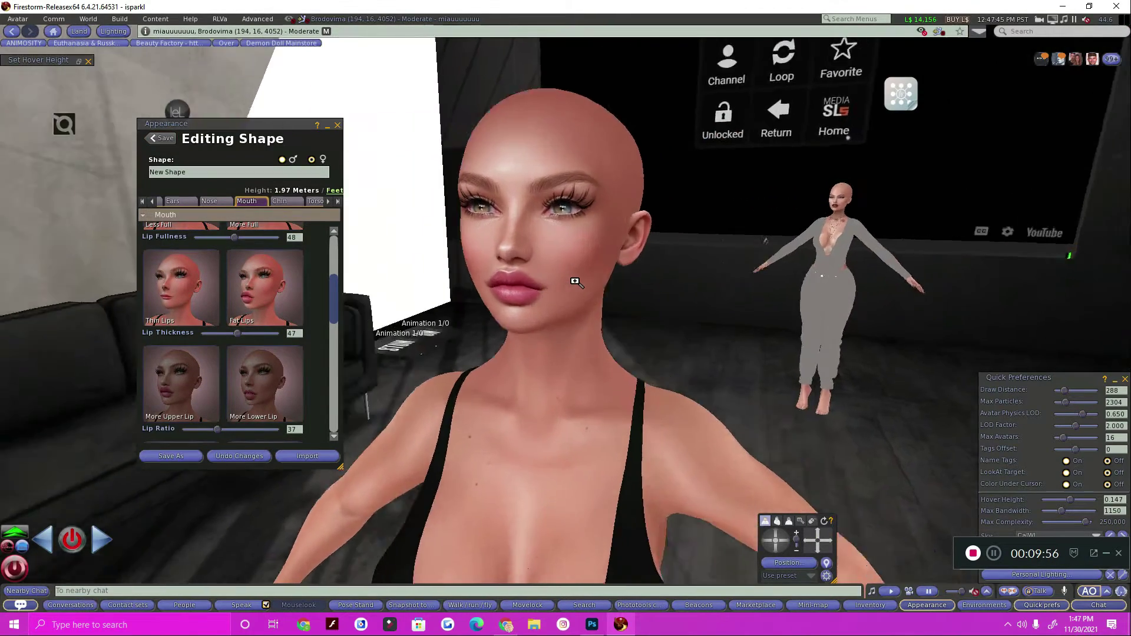
{"action": "left_click_drag", "start_coordinate": [581, 275], "coordinate": [574, 282]}
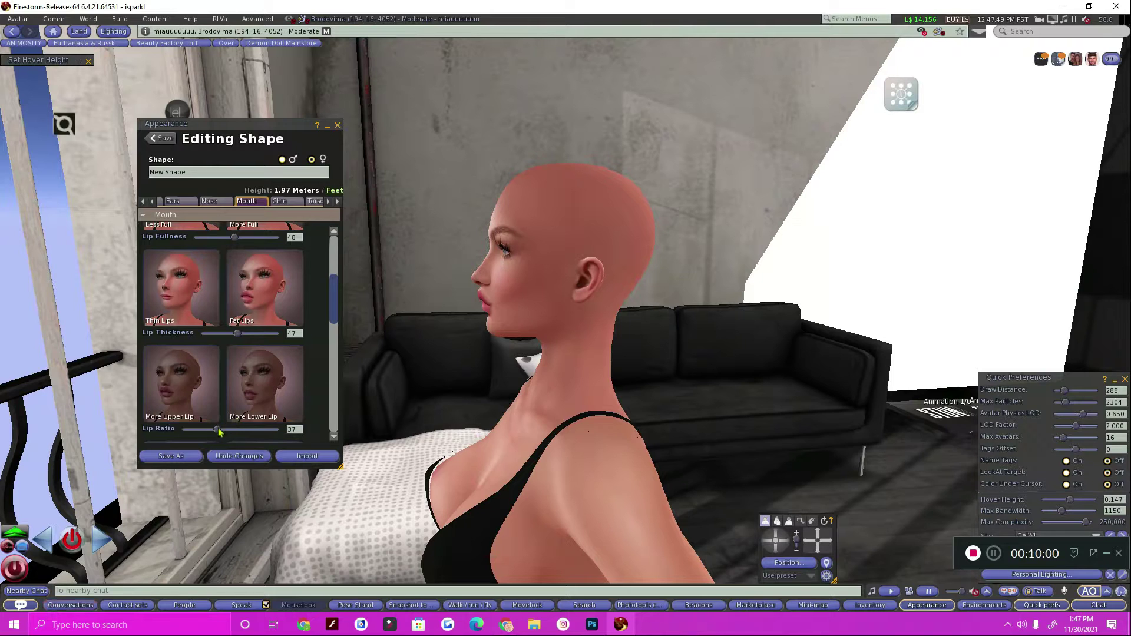
{"action": "left_click_drag", "start_coordinate": [217, 429], "coordinate": [219, 431]}
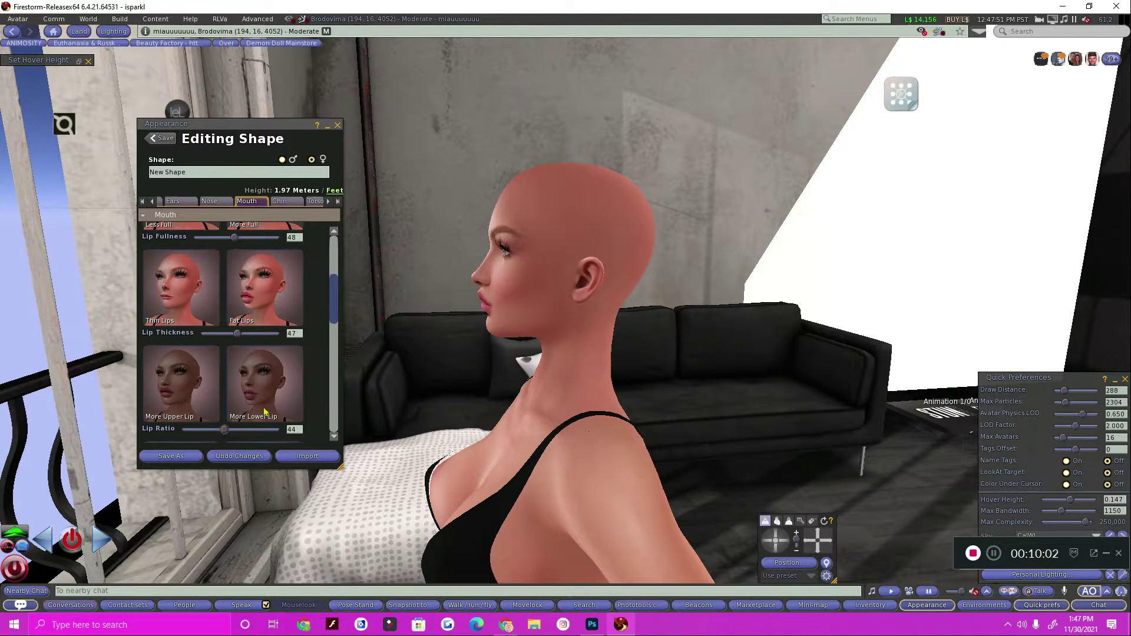
- Thicken the lips to 55 and narrow Lip Width to 44
{"action": "left_click", "coordinate": [510, 344]}
{"action": "left_click_drag", "start_coordinate": [539, 320], "coordinate": [244, 320]}
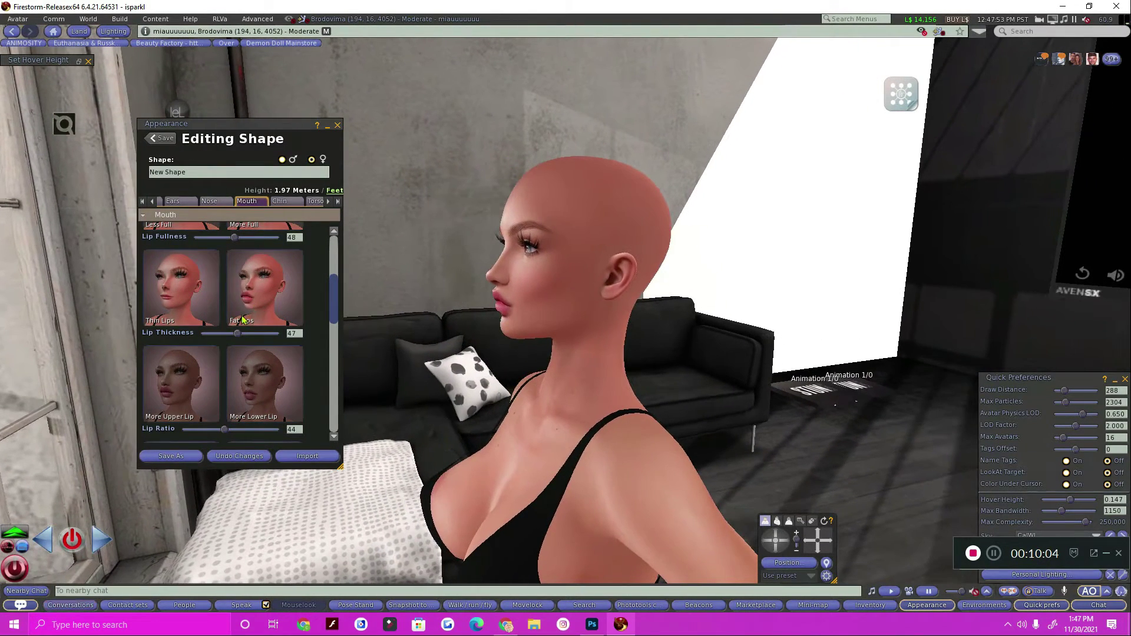
{"action": "left_click", "coordinate": [239, 333]}
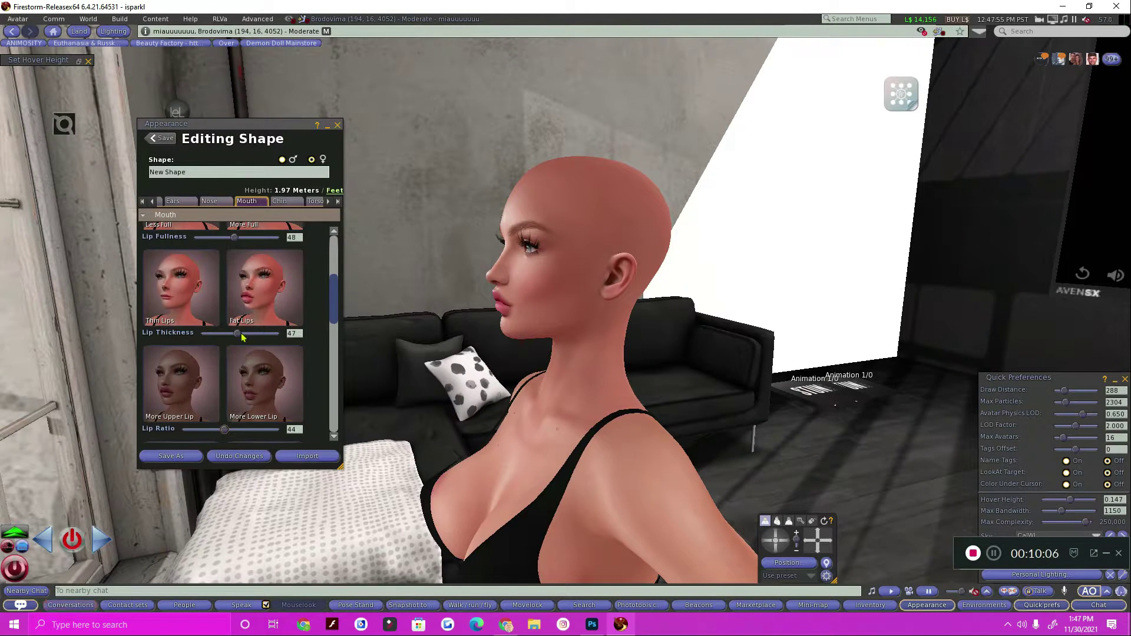
{"action": "left_click_drag", "start_coordinate": [246, 336], "coordinate": [248, 335]}
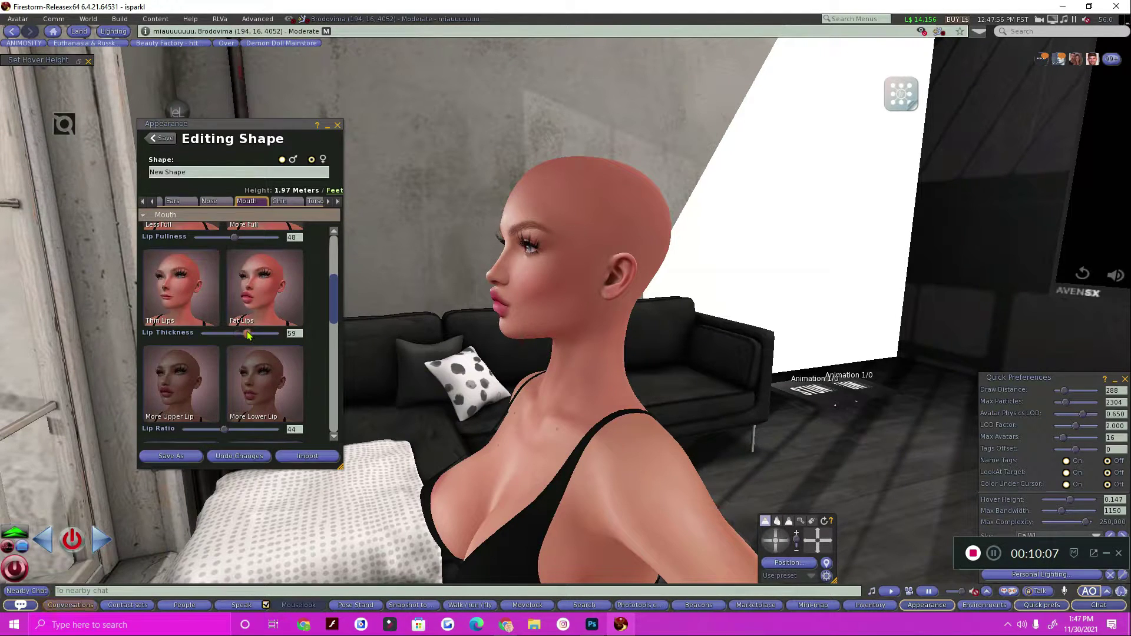
{"action": "left_click", "coordinate": [504, 312]}
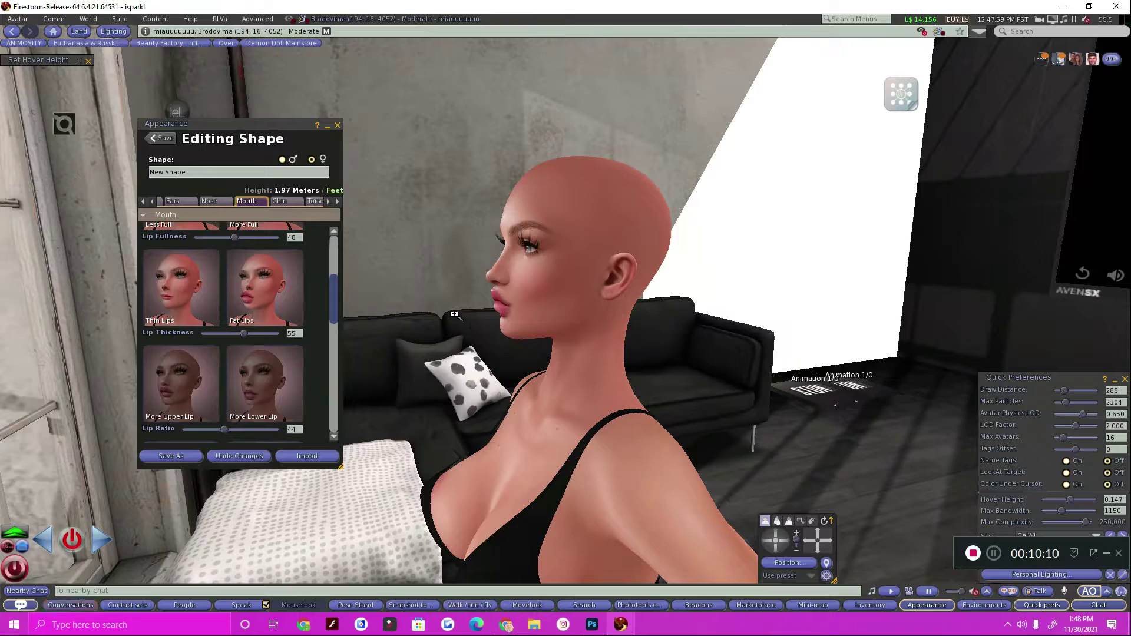
{"action": "mouse_move", "coordinate": [782, 543]}
{"action": "left_mouse_down"}
{"action": "mouse_move", "coordinate": [770, 543]}
{"action": "mouse_move", "coordinate": [777, 538]}
{"action": "left_mouse_up"}
{"action": "scroll", "coordinate": [205, 339], "scroll_direction": "up", "scroll_amount": 5}
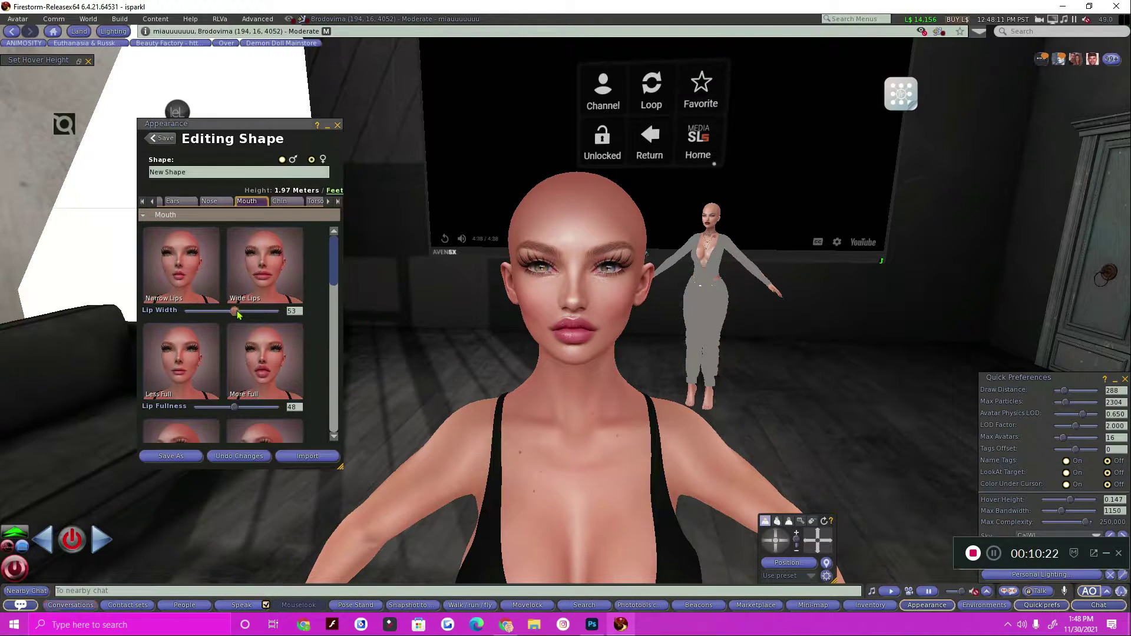
{"action": "left_click_drag", "start_coordinate": [238, 314], "coordinate": [231, 316]}
{"action": "left_click", "coordinate": [581, 341], "text": "alt"}
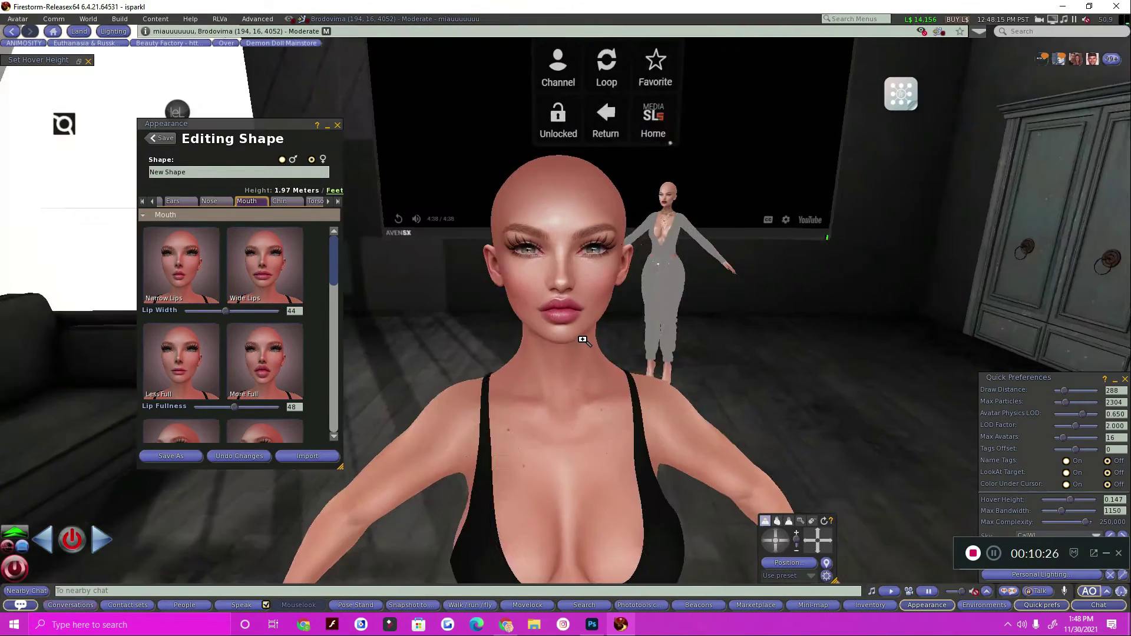
- Move the eyes slightly closer, raise Upper Eyelid Fold to 59, and select the shape name
{"action": "key", "text": "Left"}
{"action": "key", "text": "Left"}
{"action": "key", "text": "Left"}
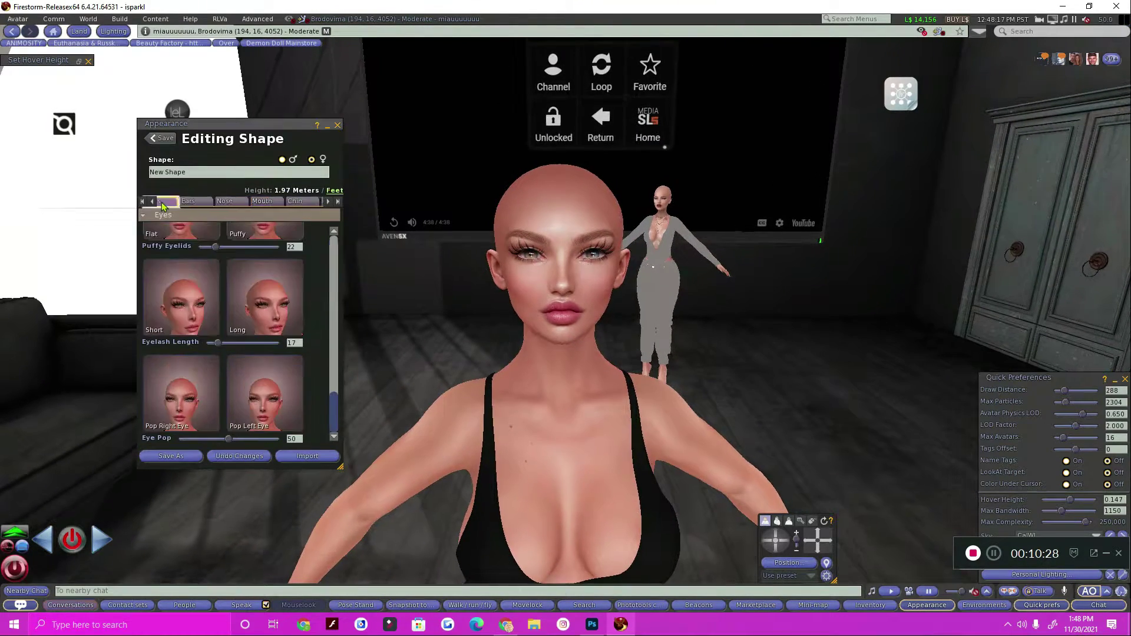
{"action": "scroll", "coordinate": [280, 315], "scroll_direction": "up", "scroll_amount": 10}
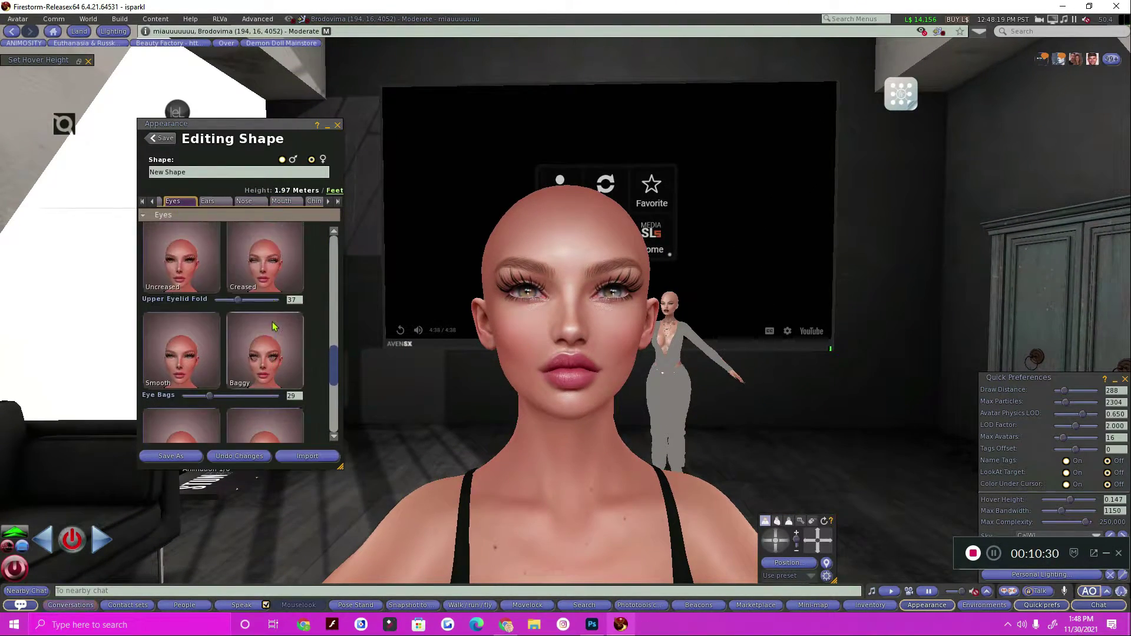
{"action": "scroll", "coordinate": [274, 336], "scroll_direction": "up", "scroll_amount": 8}
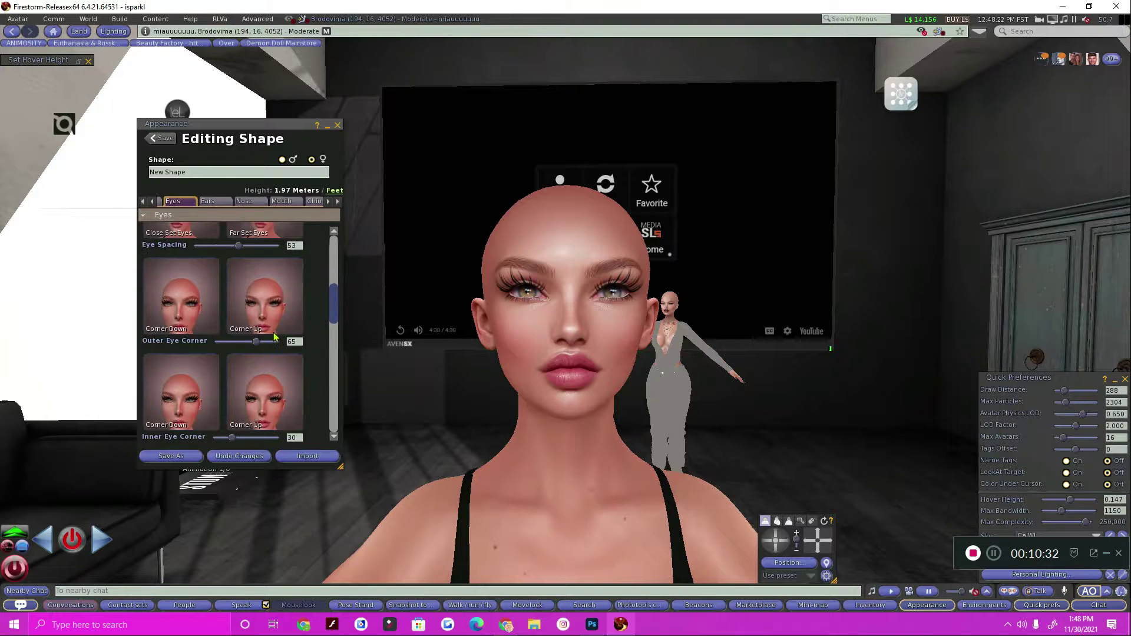
{"action": "left_click_drag", "start_coordinate": [237, 369], "coordinate": [235, 370]}
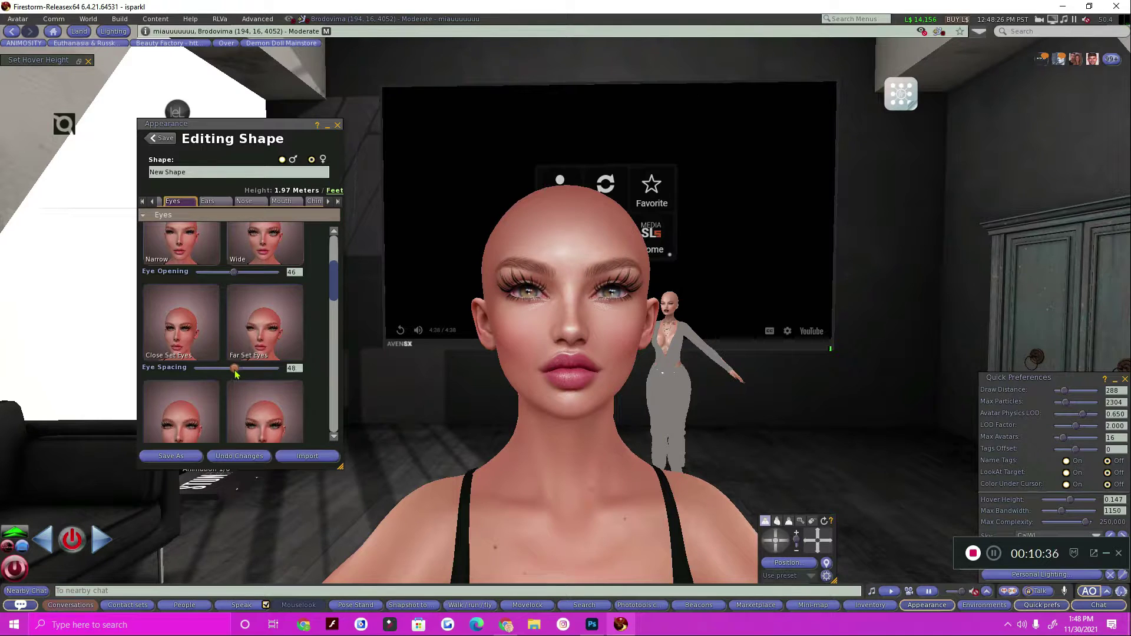
{"action": "scroll", "coordinate": [247, 375], "scroll_direction": "down", "scroll_amount": 8}
{"action": "scroll", "coordinate": [258, 372], "scroll_direction": "down", "scroll_amount": 6}
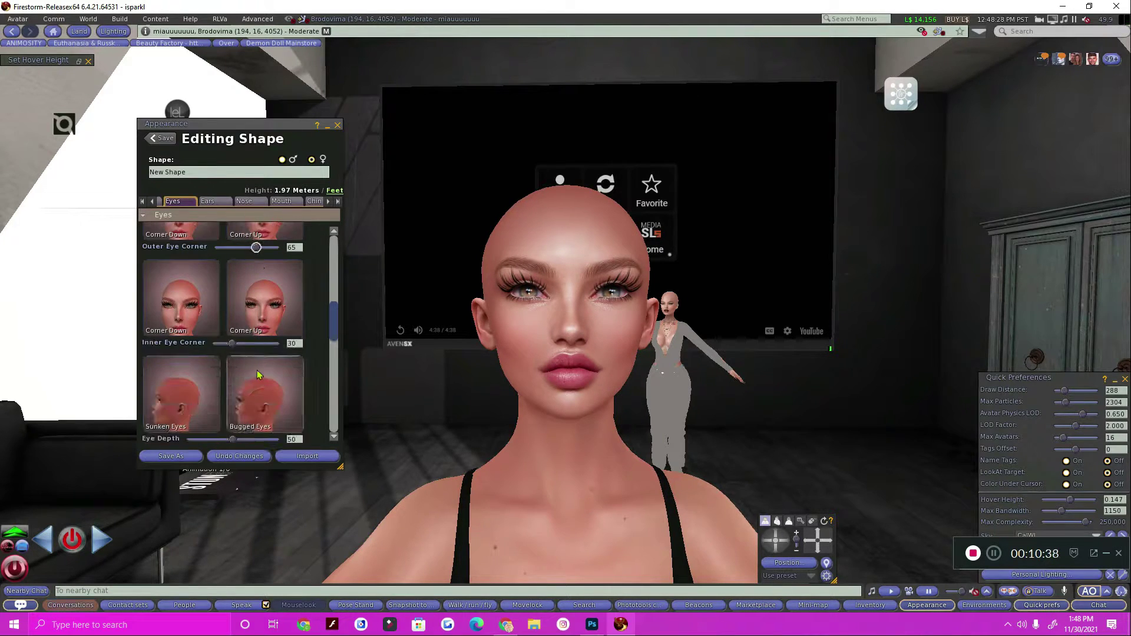
{"action": "left_click_drag", "start_coordinate": [243, 387], "coordinate": [255, 391]}
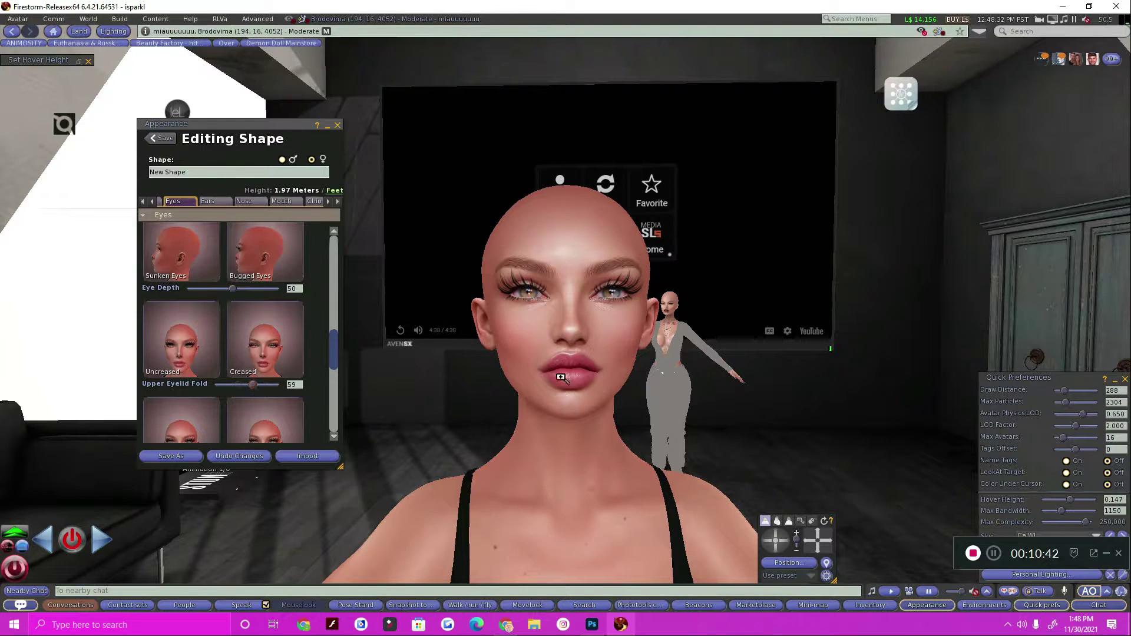
{"action": "scroll", "coordinate": [560, 377], "scroll_direction": "down", "scroll_amount": 3}
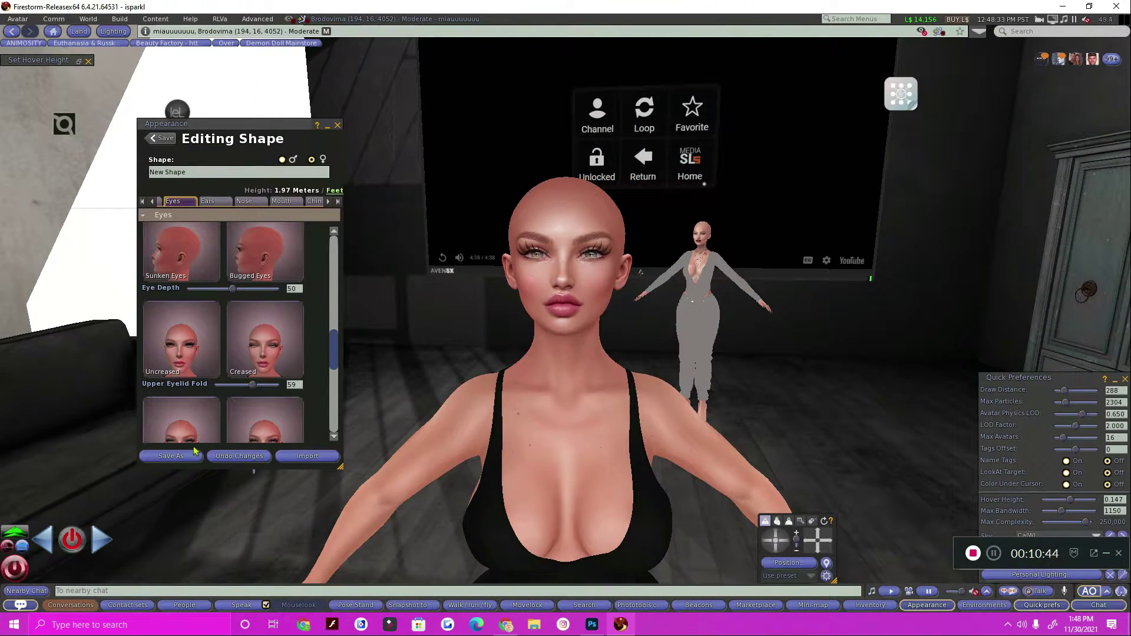
{"action": "left_click_drag", "start_coordinate": [190, 174], "coordinate": [71, 195]}
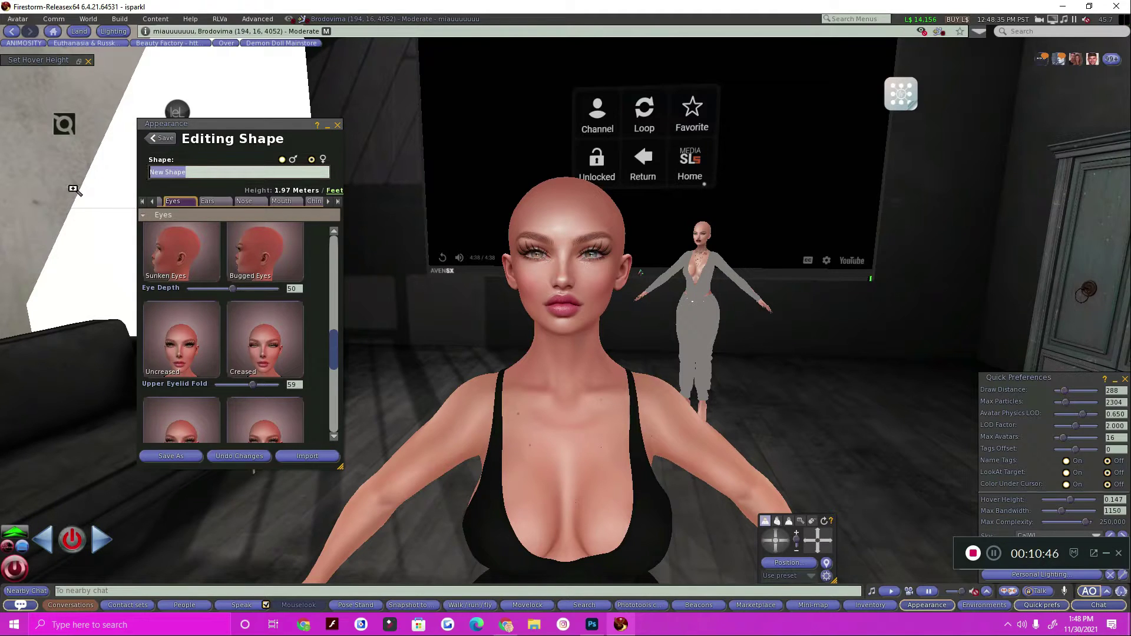
- Rename the shape Kimmy Shape and save it to inventory as 'Kimmy Shape (new)'
{"action": "key", "text": "BackSpace"}
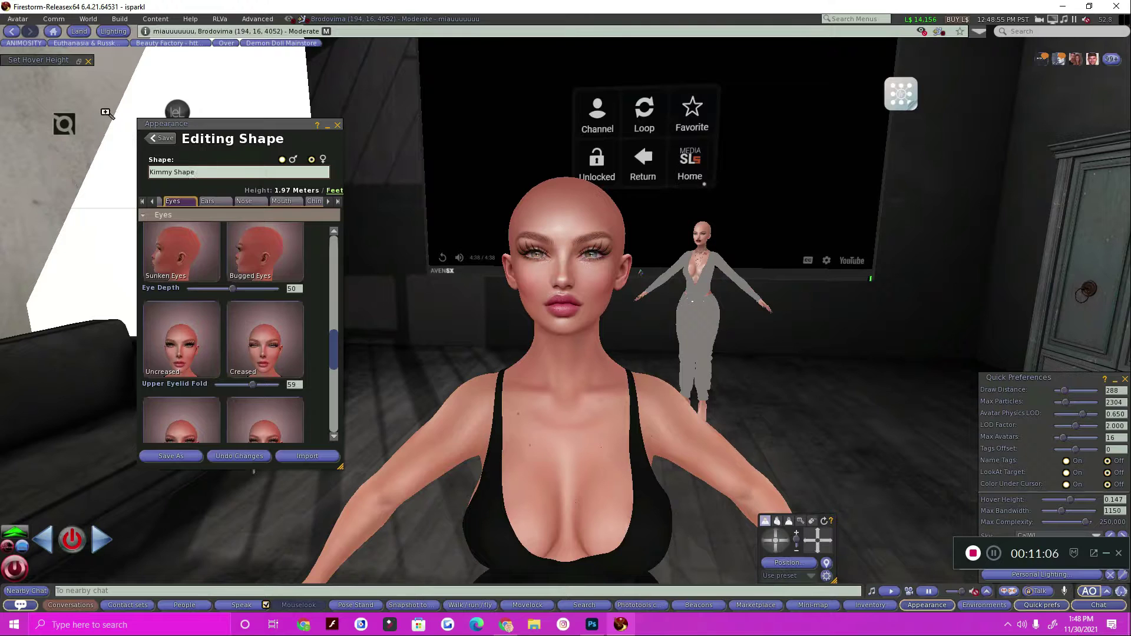
{"action": "left_click", "coordinate": [171, 456]}
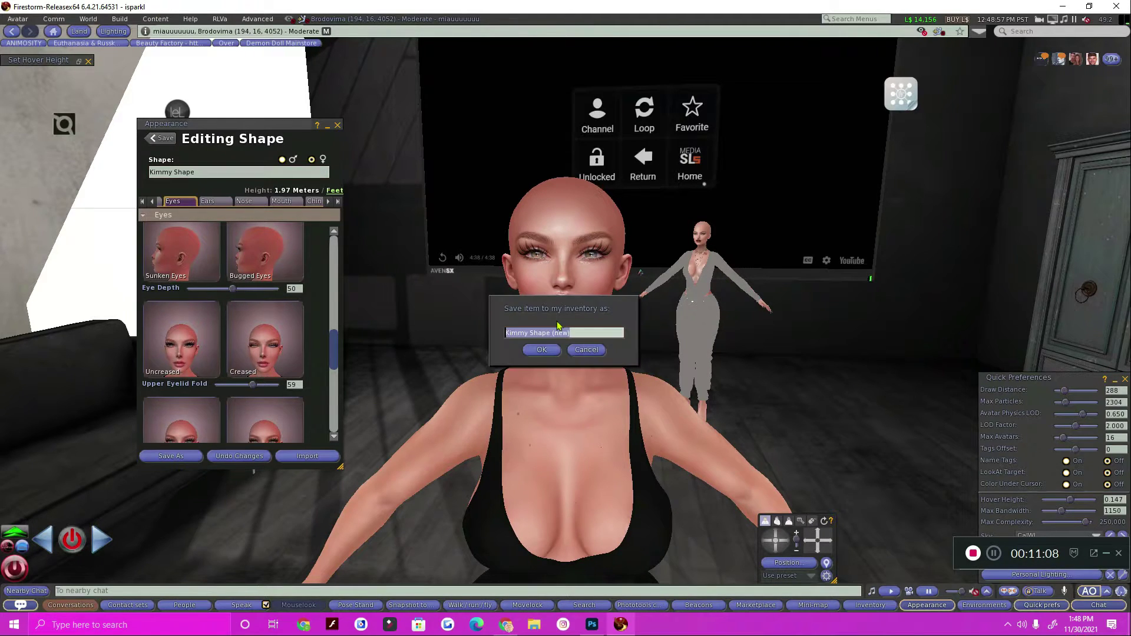
{"action": "left_click", "coordinate": [542, 350]}
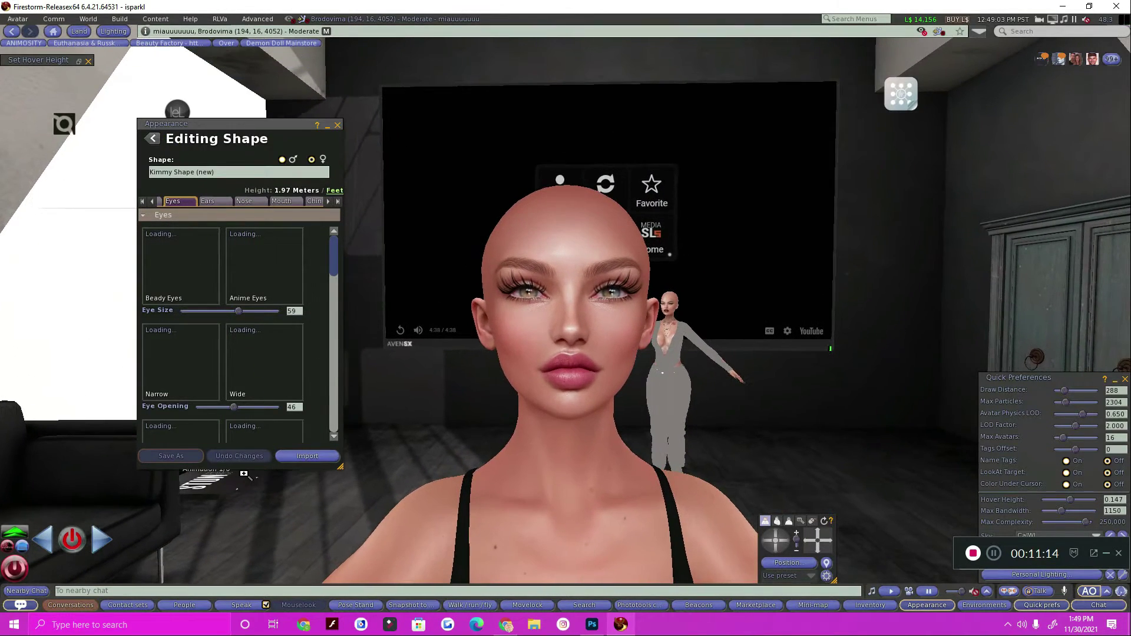
- Return to Edit Outfit Parts and save the current outfit
{"action": "left_click", "coordinate": [152, 138]}
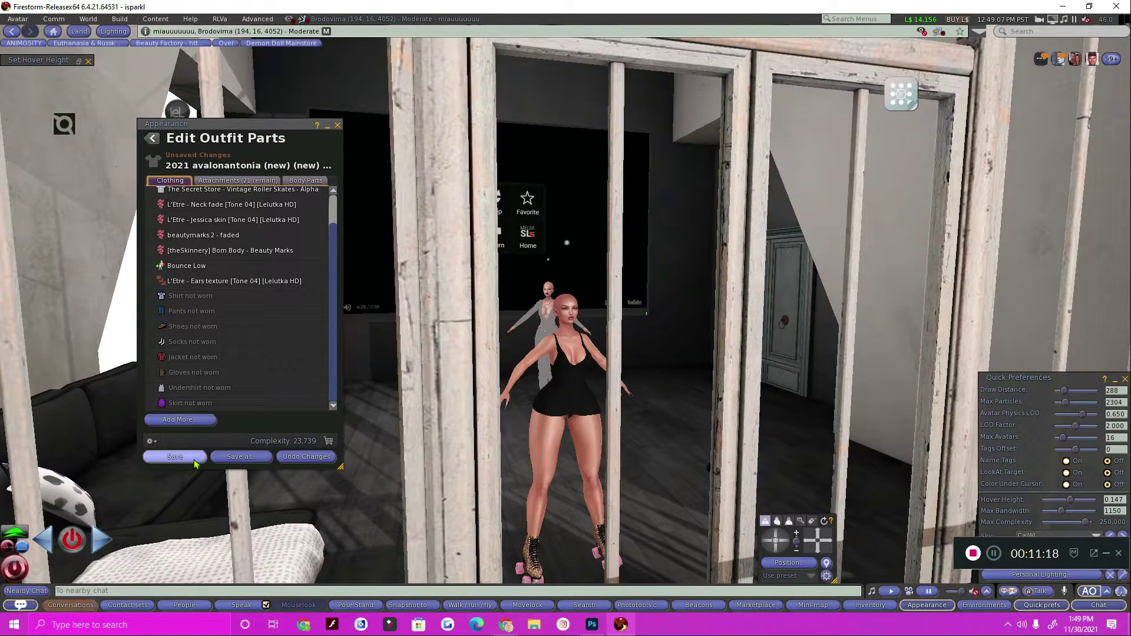
{"action": "left_click", "coordinate": [195, 463]}
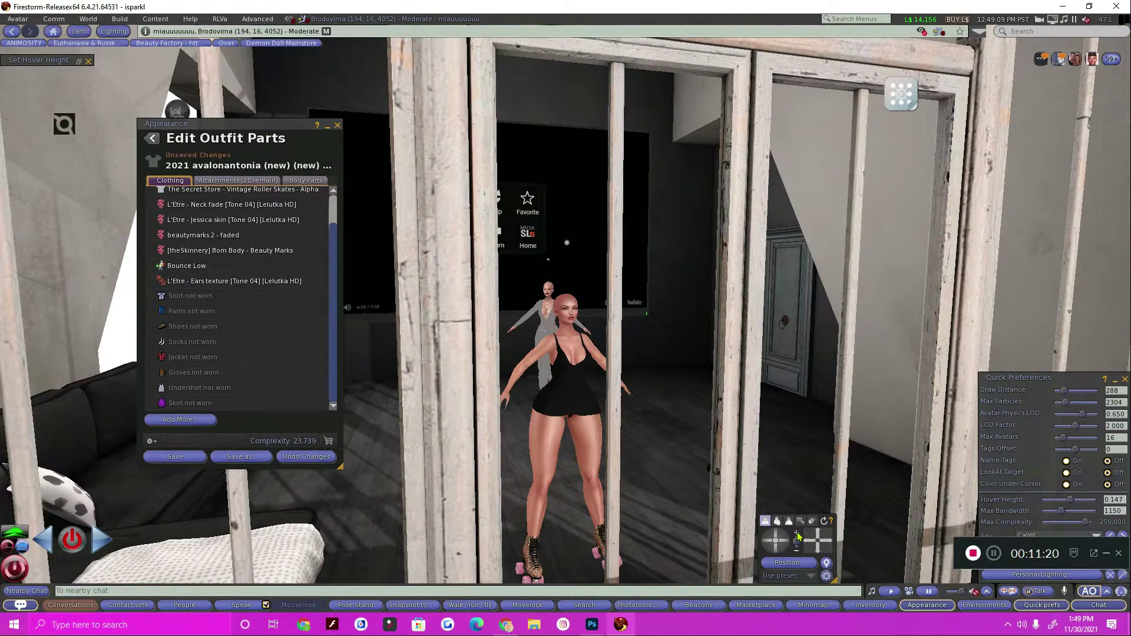
{"action": "left_click", "coordinate": [797, 534]}
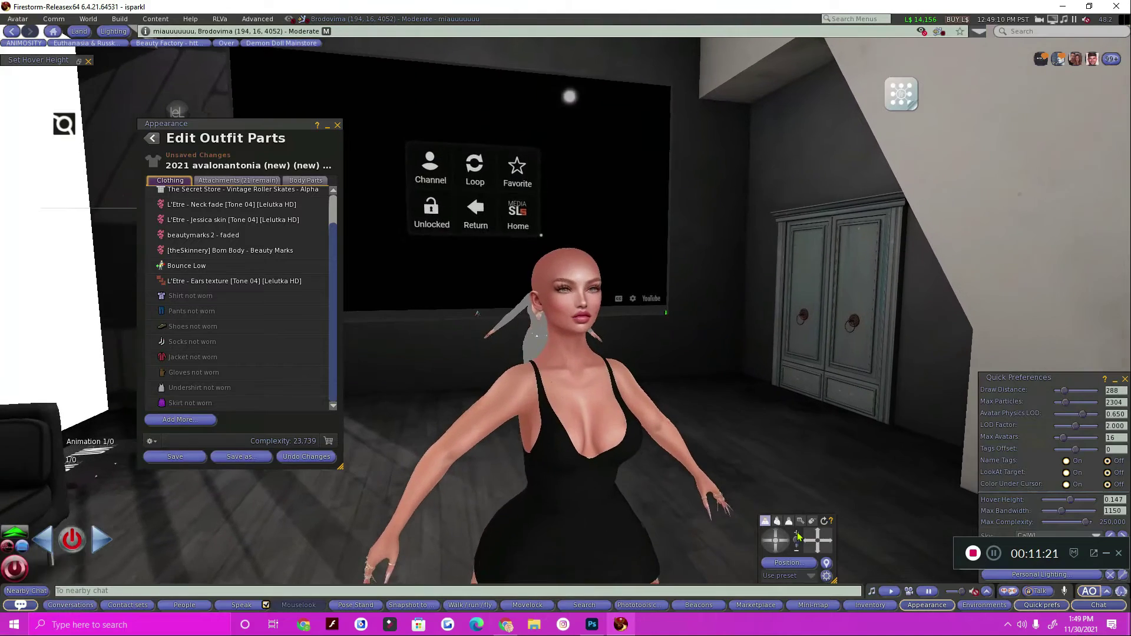
{"action": "left_click", "coordinate": [782, 546]}
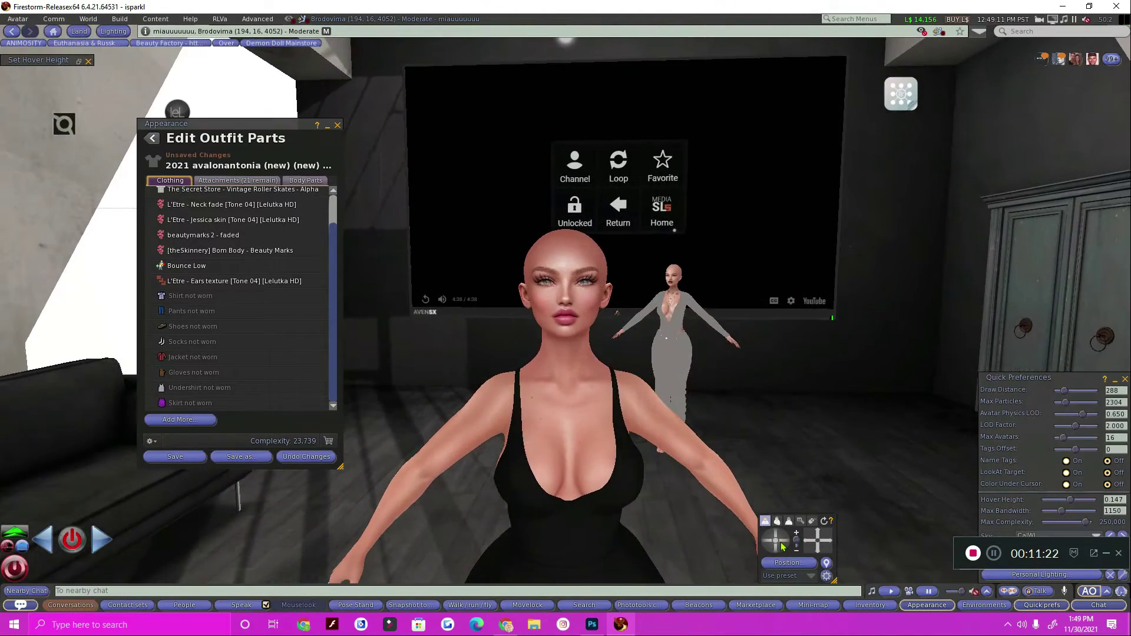
{"action": "left_click", "coordinate": [557, 297], "text": "alt"}
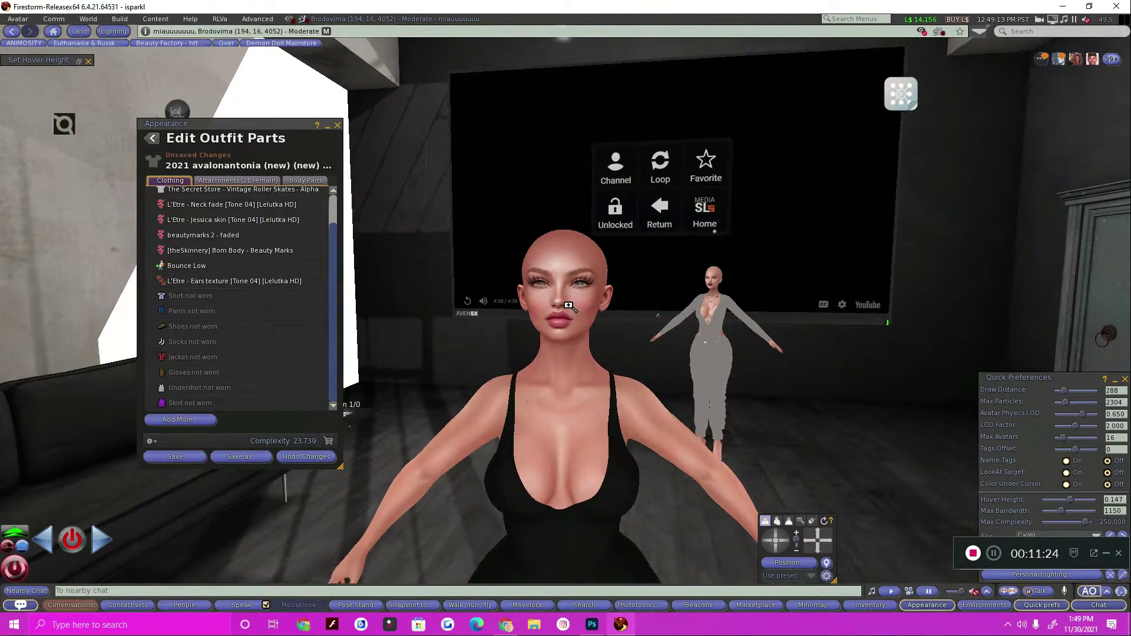
- Close the Appearance editor and frame the reshaped avatar's face in-world
{"action": "key", "text": "Escape"}
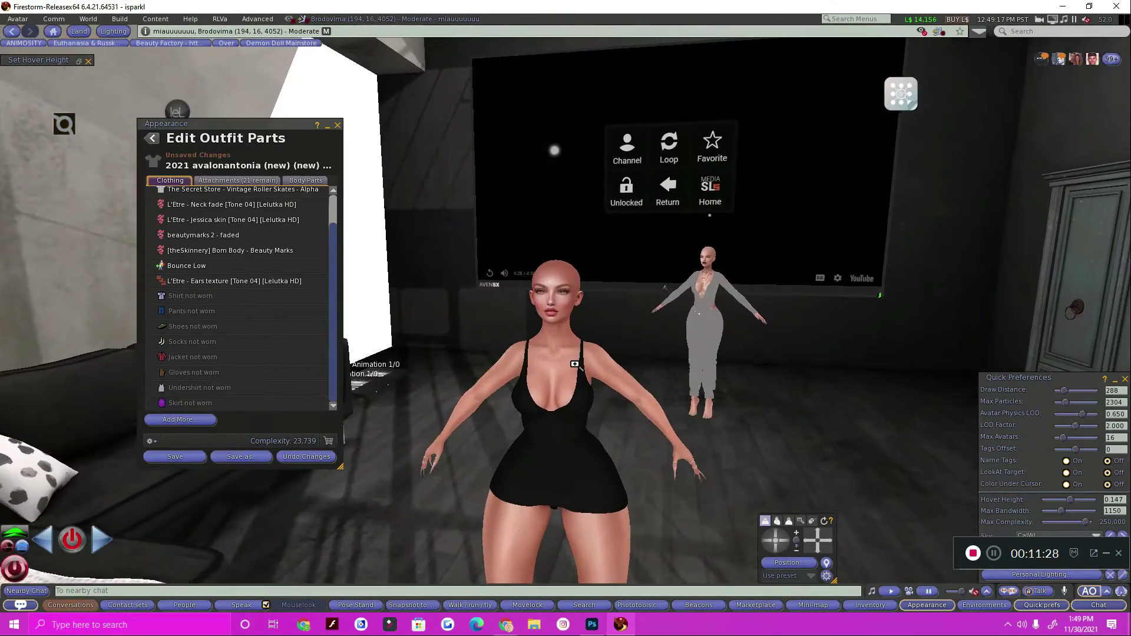
{"action": "left_click_drag", "start_coordinate": [555, 336], "coordinate": [381, 117]}
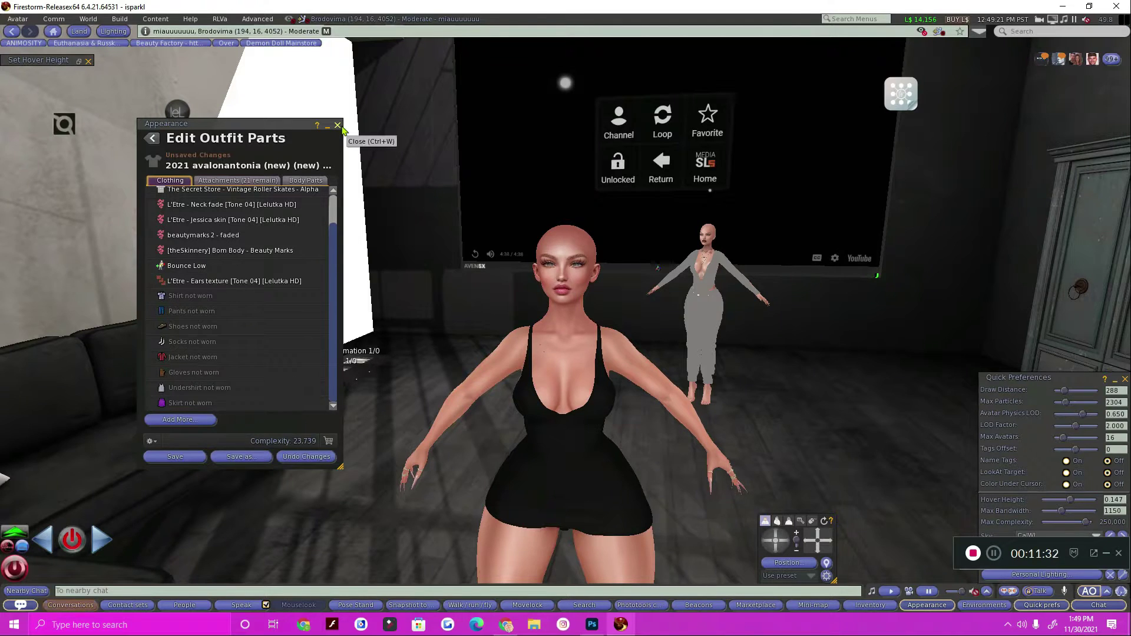
{"action": "scroll", "coordinate": [281, 291], "scroll_direction": "up", "scroll_amount": 2}
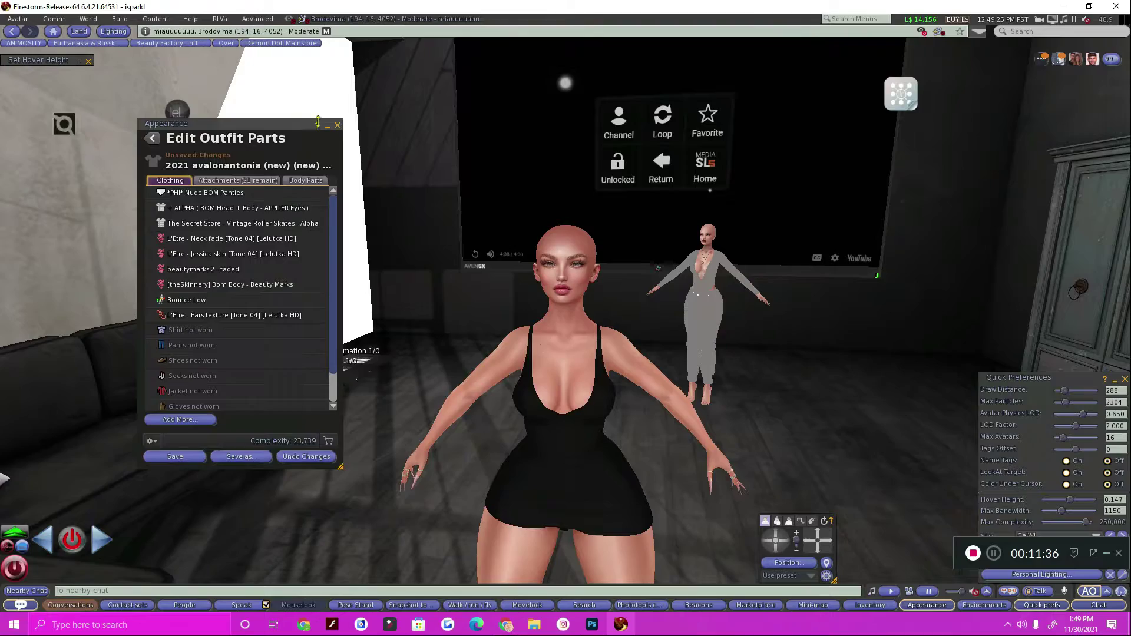
{"action": "left_click", "coordinate": [338, 125]}
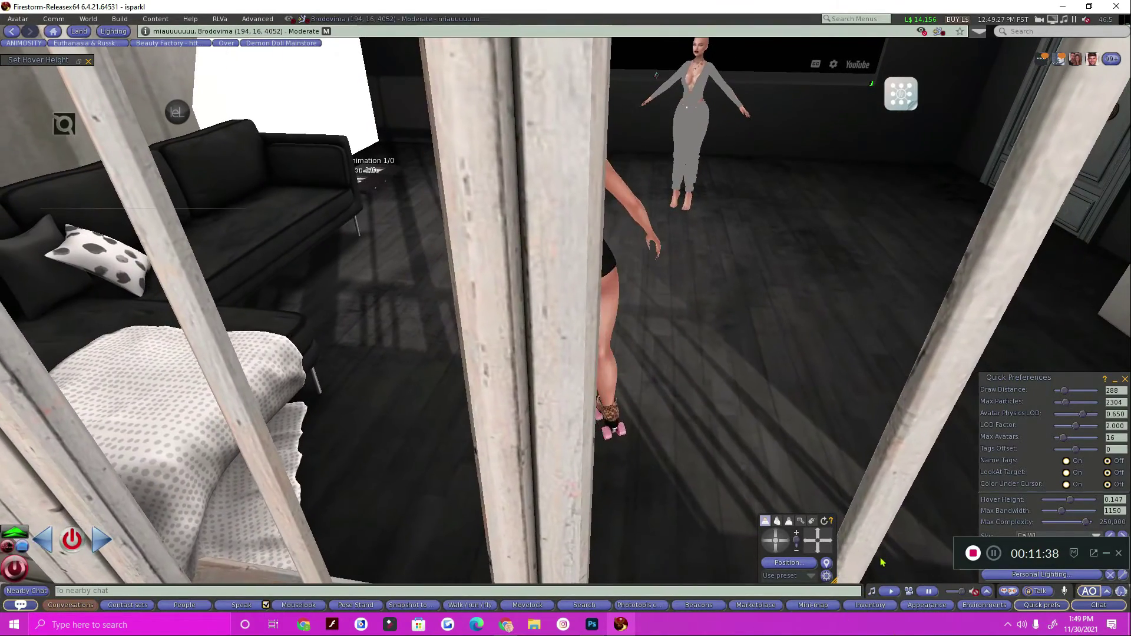
{"action": "left_click_drag", "start_coordinate": [814, 540], "coordinate": [793, 543]}
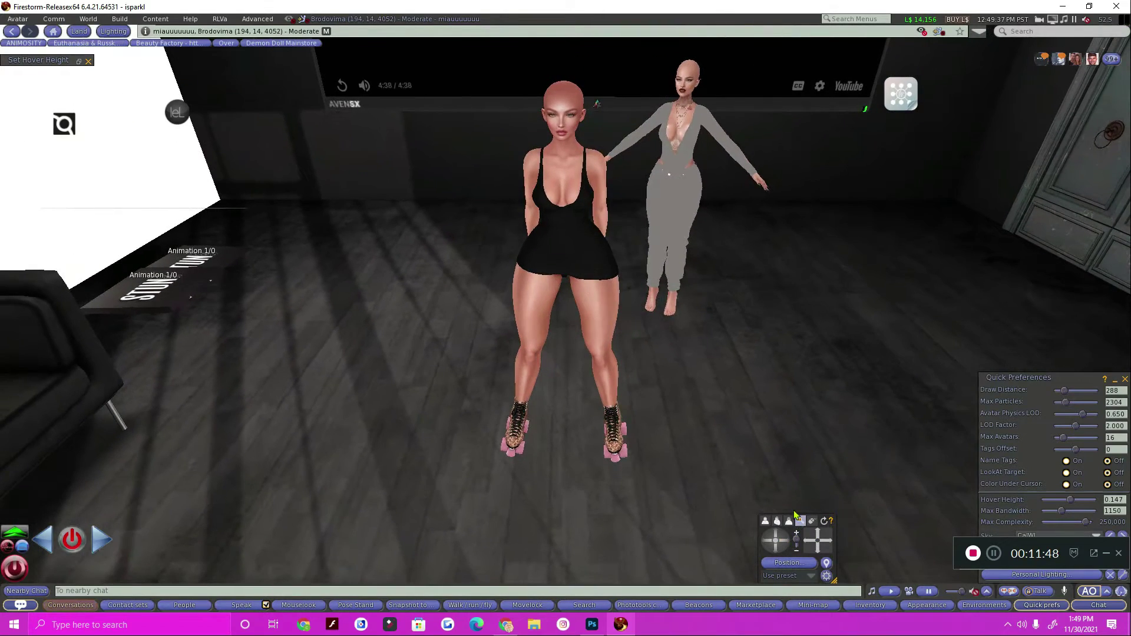
{"action": "left_click", "coordinate": [578, 292], "text": "alt"}
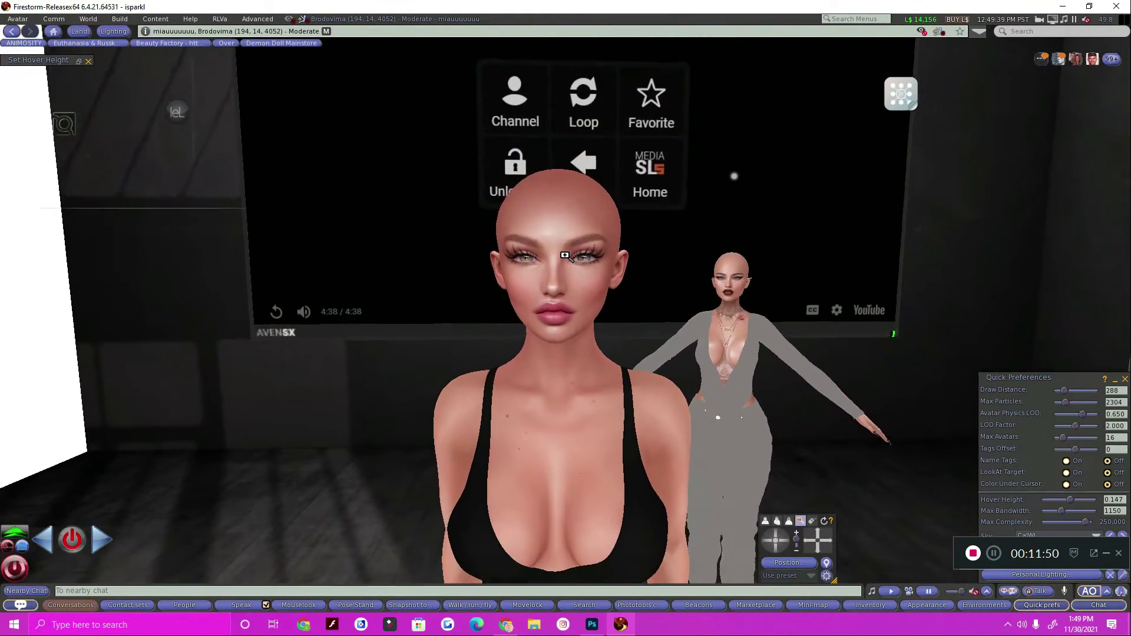
- Open the inventory and Outfit Gallery, then show the gear menu's New Body Parts options
{"action": "left_click", "coordinate": [876, 607]}
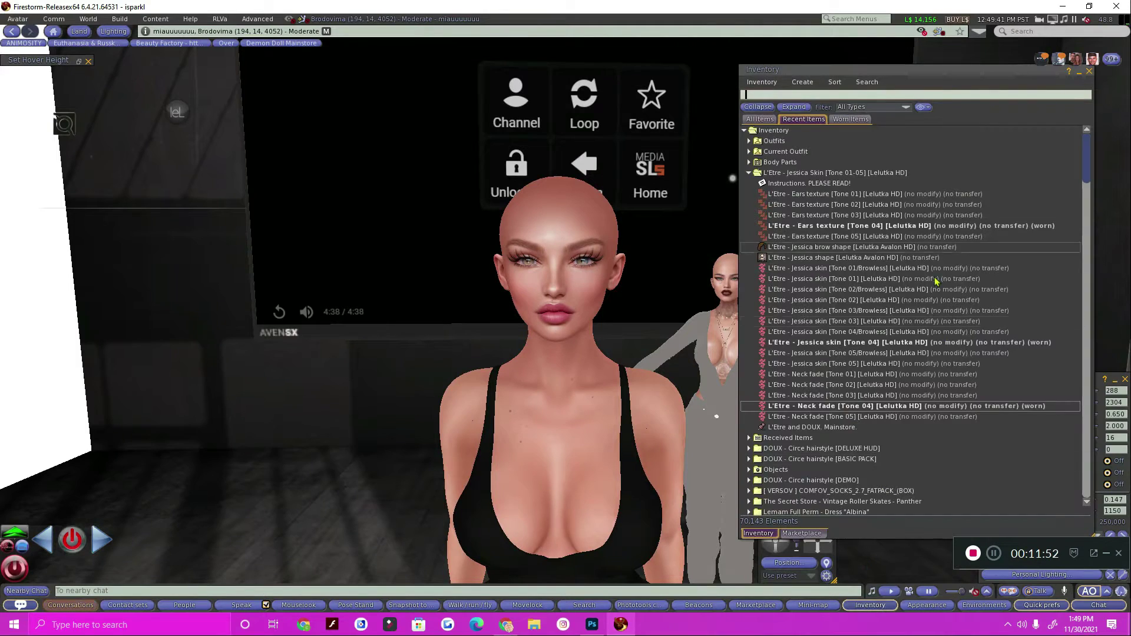
{"action": "left_click", "coordinate": [749, 174]}
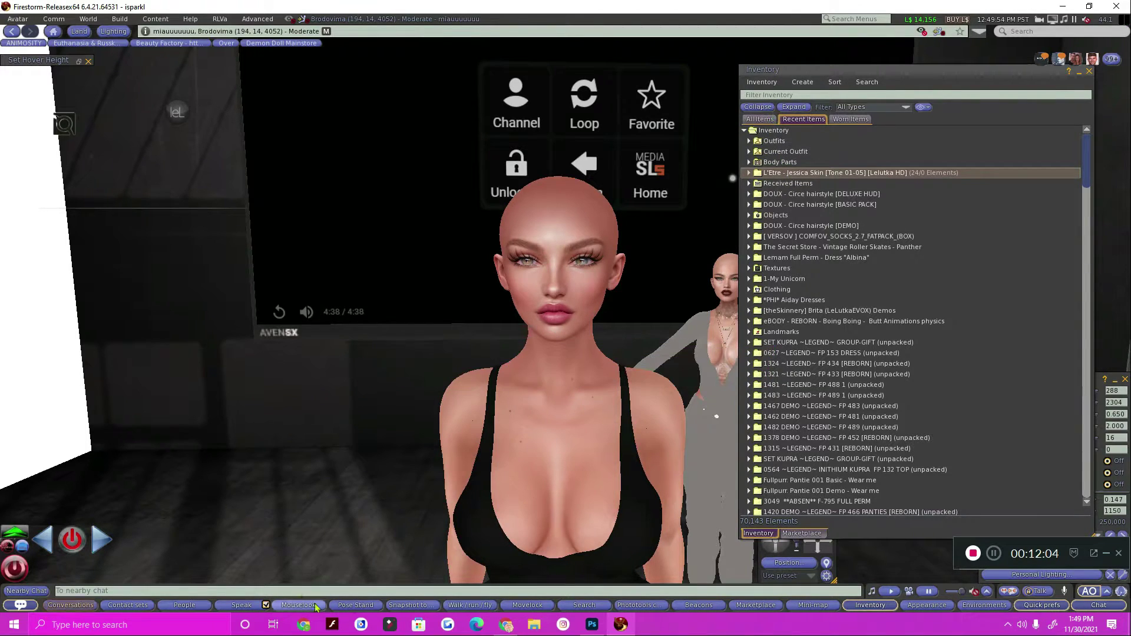
{"action": "left_click", "coordinate": [926, 605]}
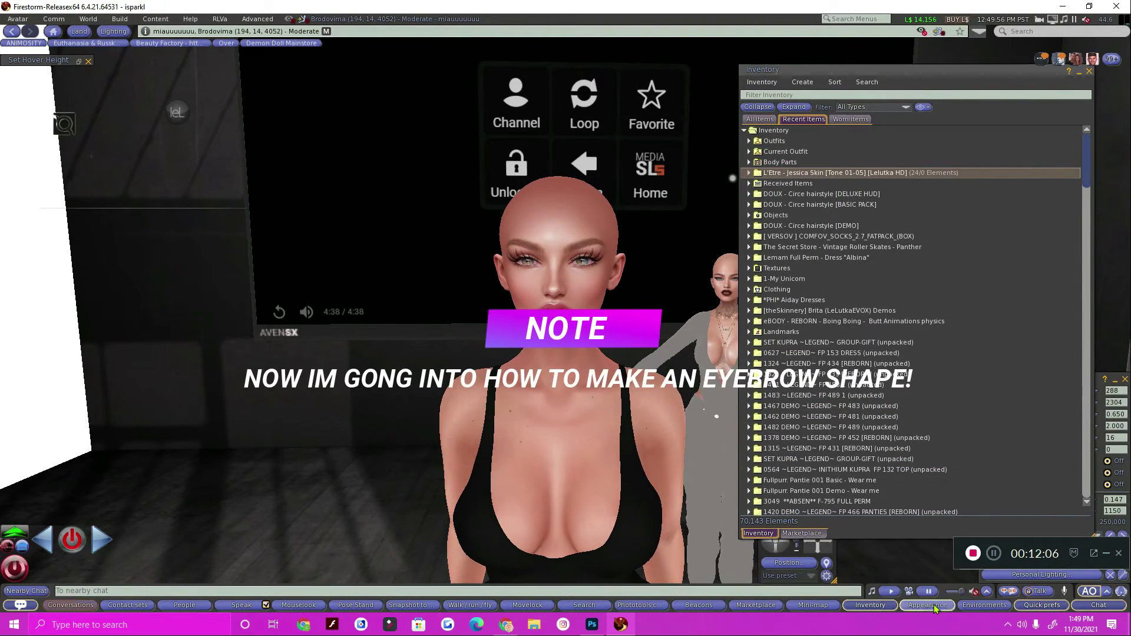
{"action": "left_click", "coordinate": [150, 446]}
{"action": "mouse_move", "coordinate": [176, 406]}
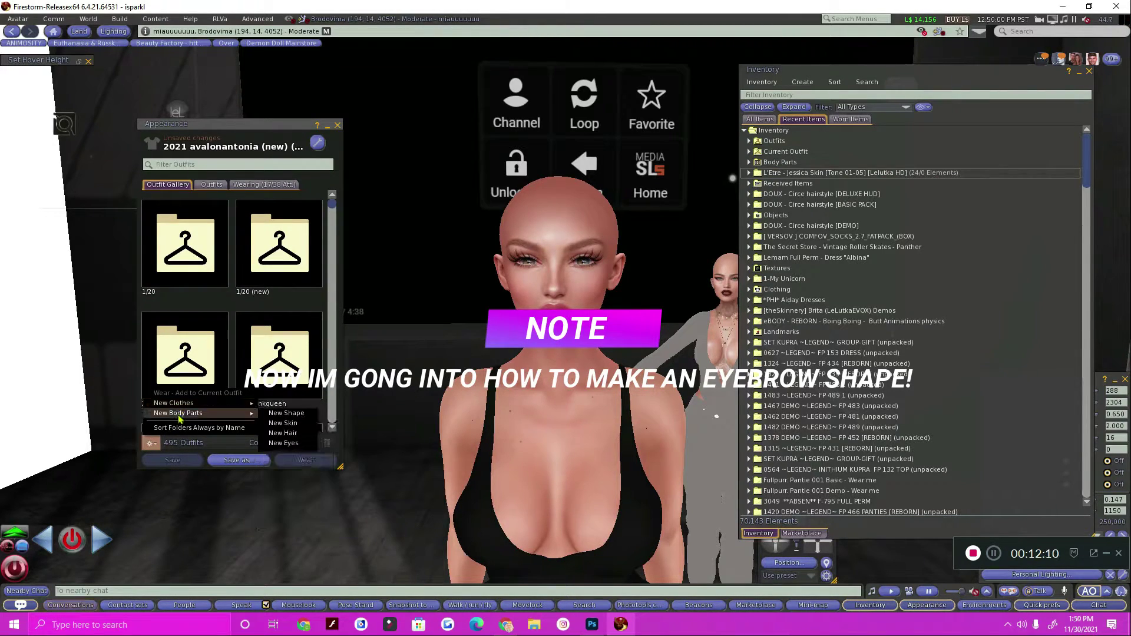
- Create a New Hair body part, then close the hair editor and reopen the inventory
{"action": "left_click", "coordinate": [307, 437]}
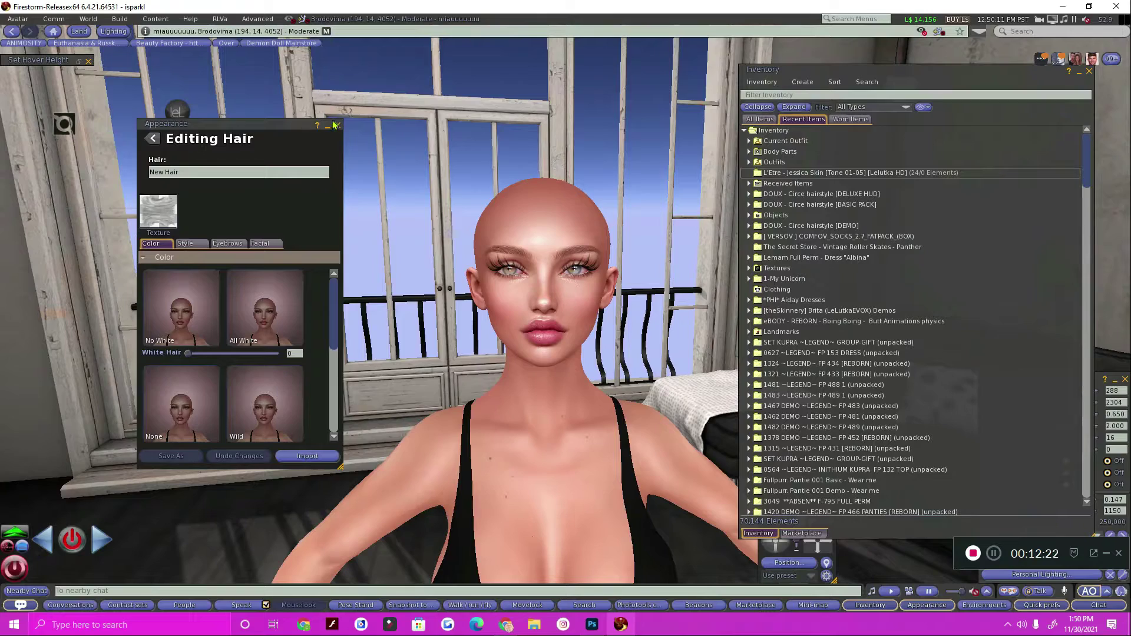
{"action": "left_click", "coordinate": [336, 125]}
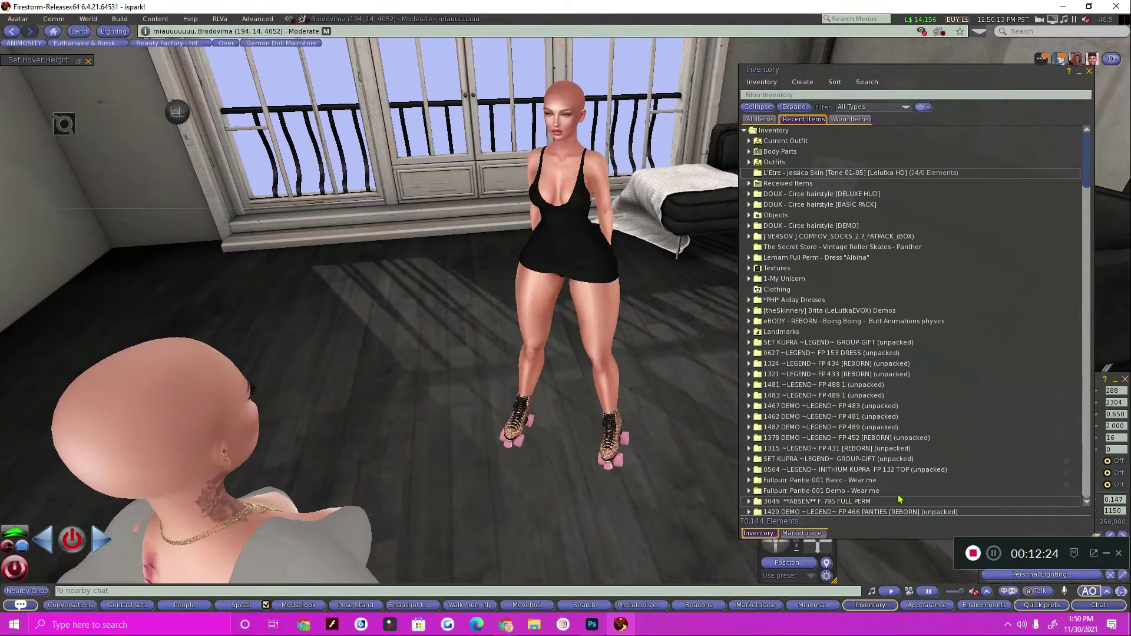
{"action": "left_click", "coordinate": [1089, 71]}
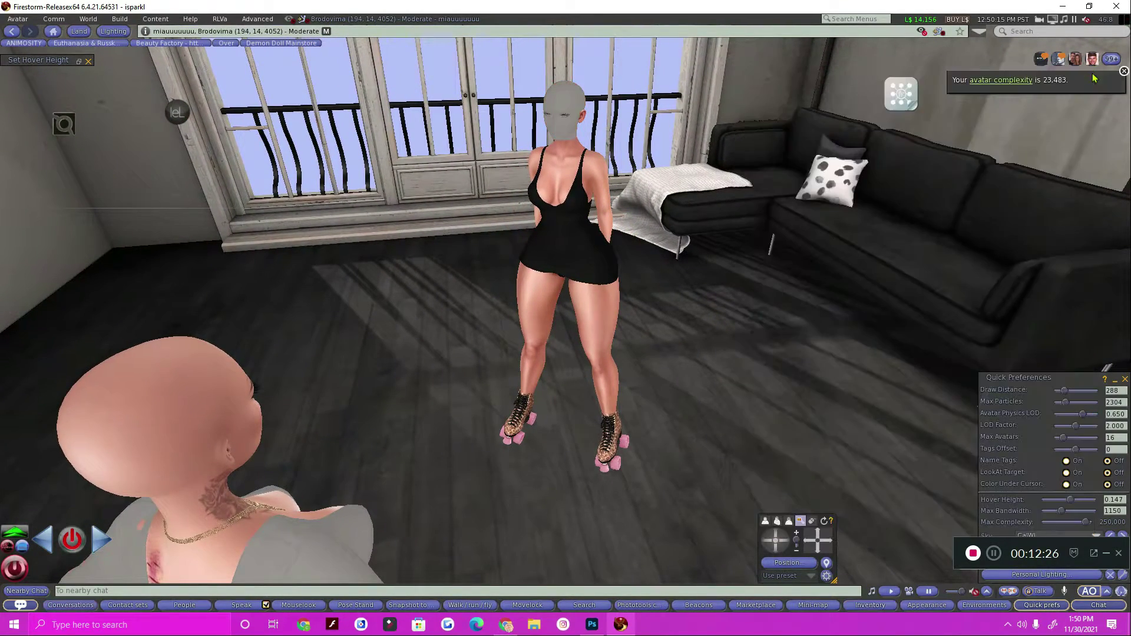
{"action": "scroll", "coordinate": [776, 454], "scroll_direction": "up", "scroll_amount": 5}
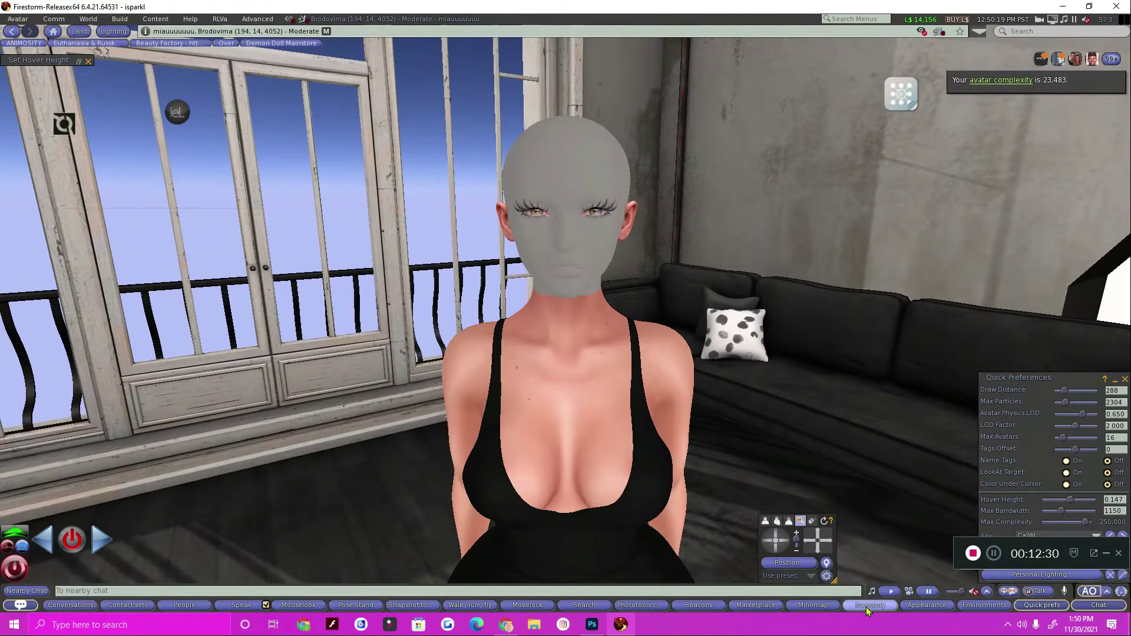
{"action": "left_click", "coordinate": [866, 607]}
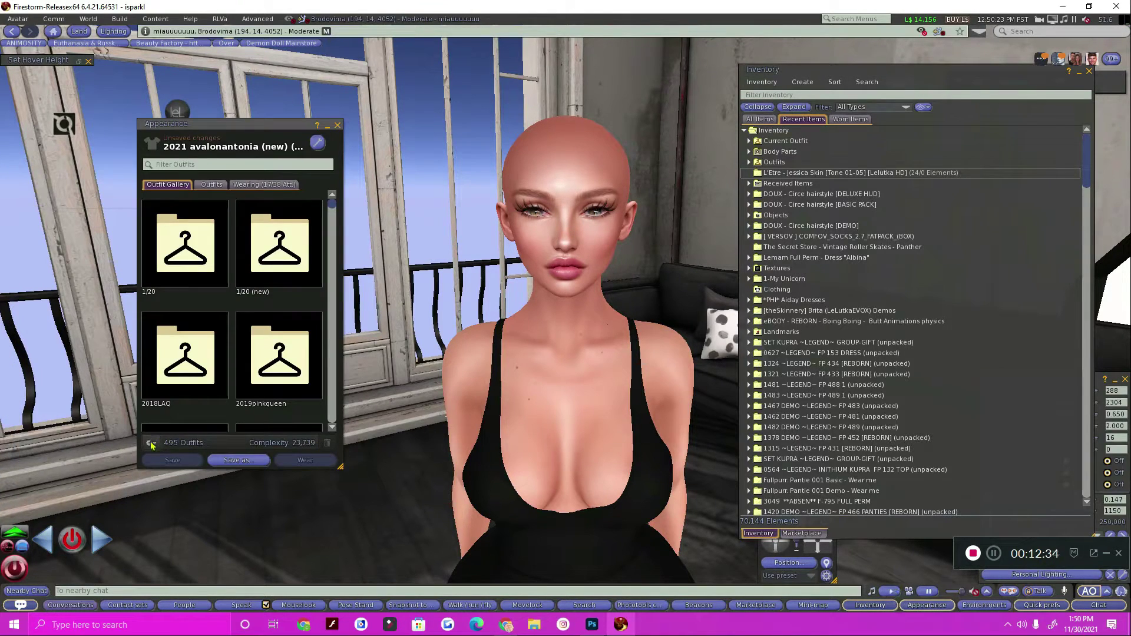
- Create another New Hair from the gear menu and bring up its Eyebrows settings
{"action": "left_click", "coordinate": [154, 443]}
{"action": "mouse_move", "coordinate": [200, 413]}
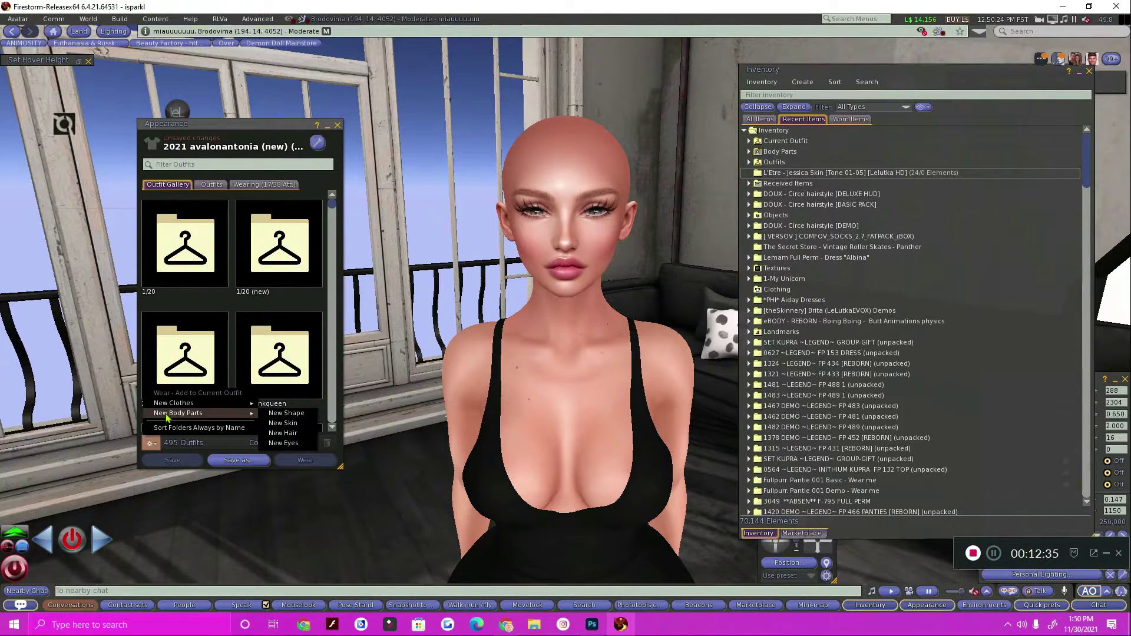
{"action": "left_click", "coordinate": [301, 433]}
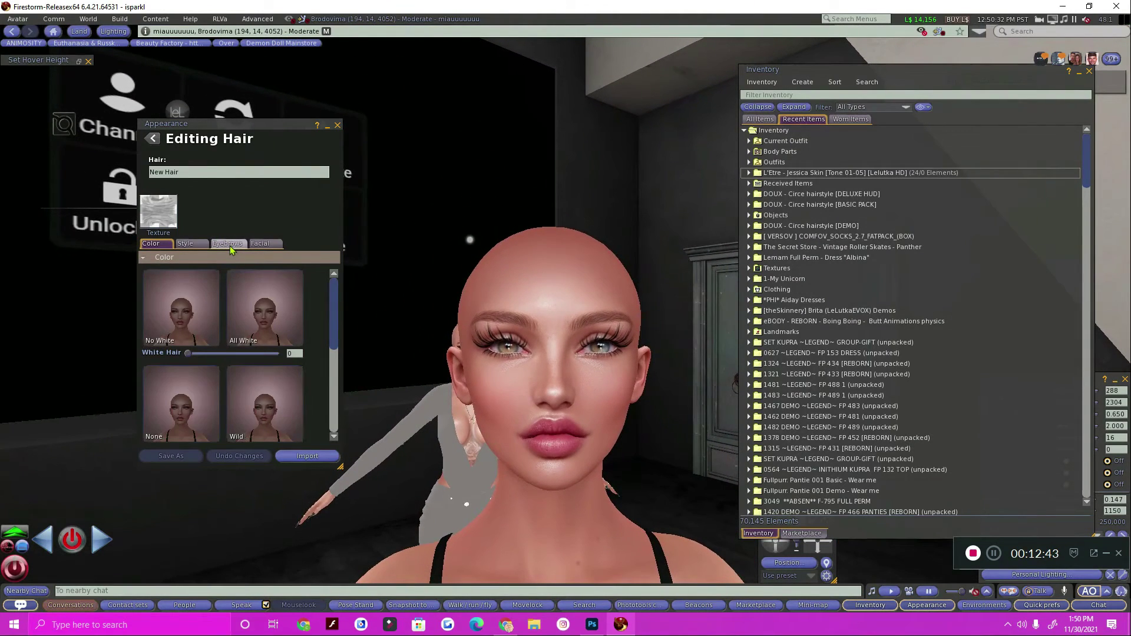
{"action": "left_click", "coordinate": [229, 245]}
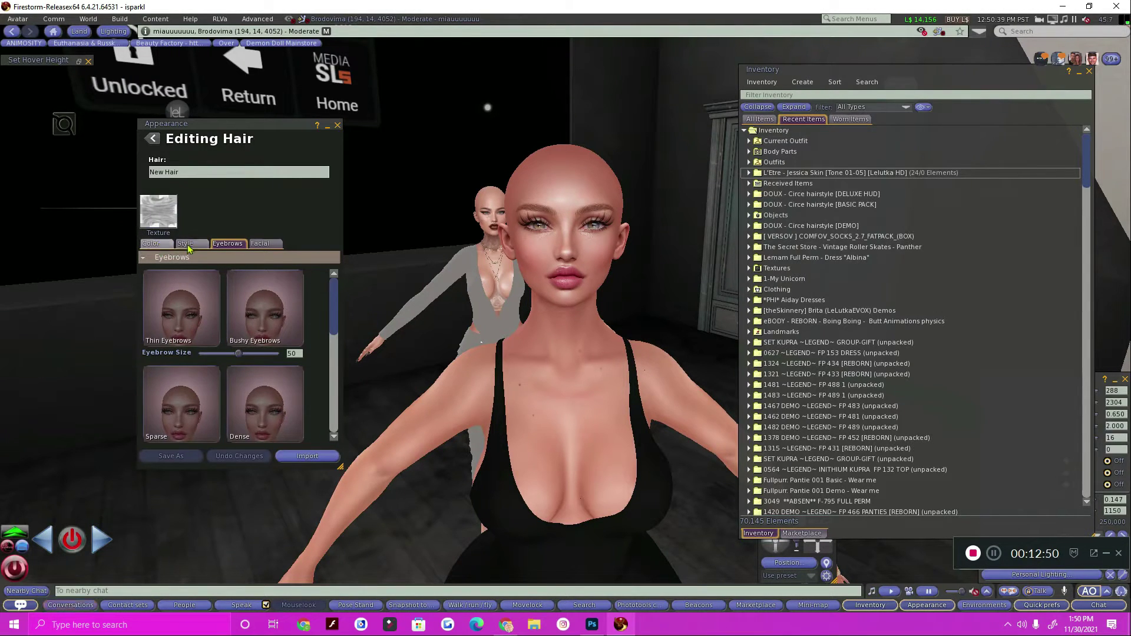
- Enlarge the eyebrows to size 54, sharpen Eyebrow Points to 51, and raise Eyebrow Height to 66
{"action": "mouse_move", "coordinate": [245, 354]}
{"action": "left_mouse_down"}
{"action": "mouse_move", "coordinate": [258, 356]}
{"action": "mouse_move", "coordinate": [242, 356]}
{"action": "left_mouse_up"}
{"action": "scroll", "coordinate": [253, 389], "scroll_direction": "down", "scroll_amount": 2}
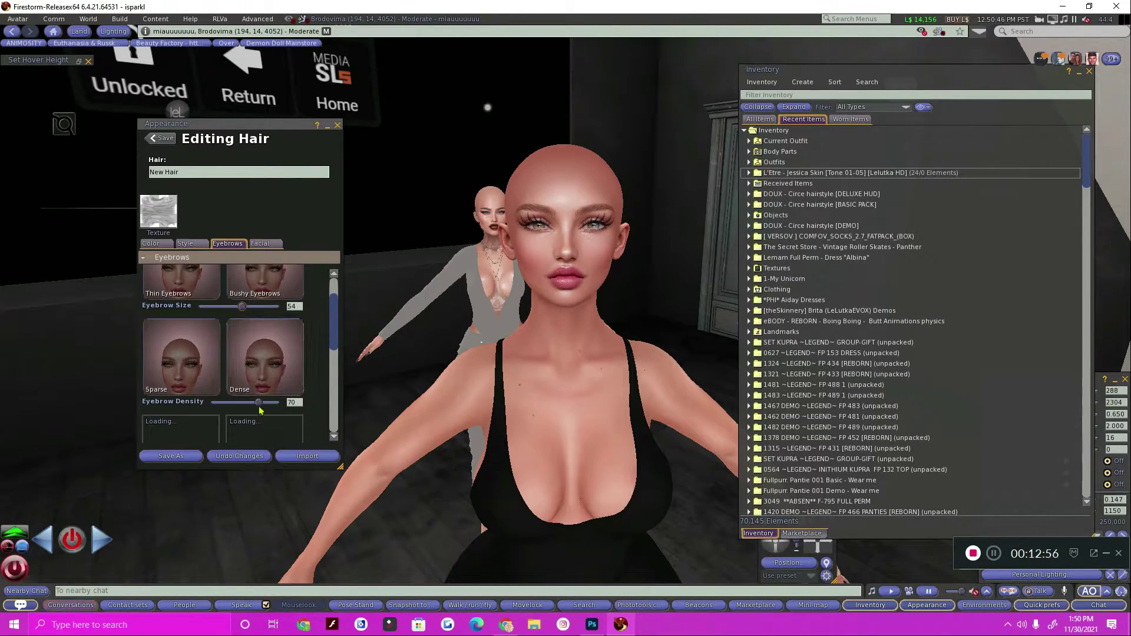
{"action": "scroll", "coordinate": [259, 408], "scroll_direction": "down", "scroll_amount": 2}
{"action": "left_click_drag", "start_coordinate": [243, 405], "coordinate": [261, 401]}
{"action": "scroll", "coordinate": [238, 427], "scroll_direction": "down", "scroll_amount": 2}
{"action": "scroll", "coordinate": [259, 407], "scroll_direction": "down", "scroll_amount": 1}
{"action": "left_click_drag", "start_coordinate": [215, 439], "coordinate": [248, 440]}
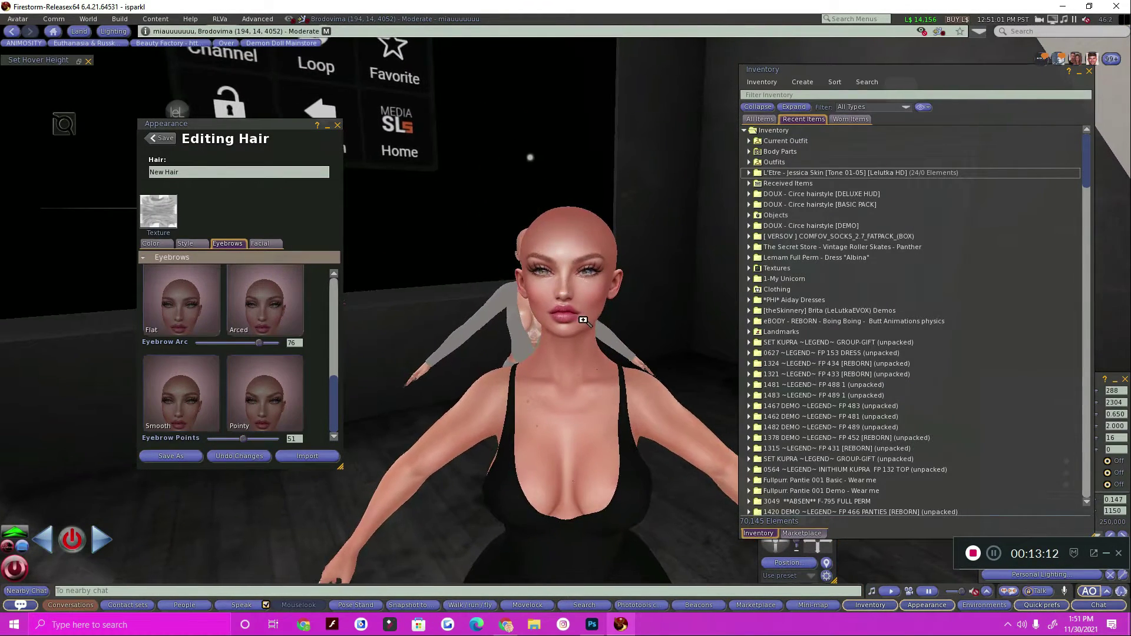
{"action": "scroll", "coordinate": [233, 403], "scroll_direction": "up", "scroll_amount": 5}
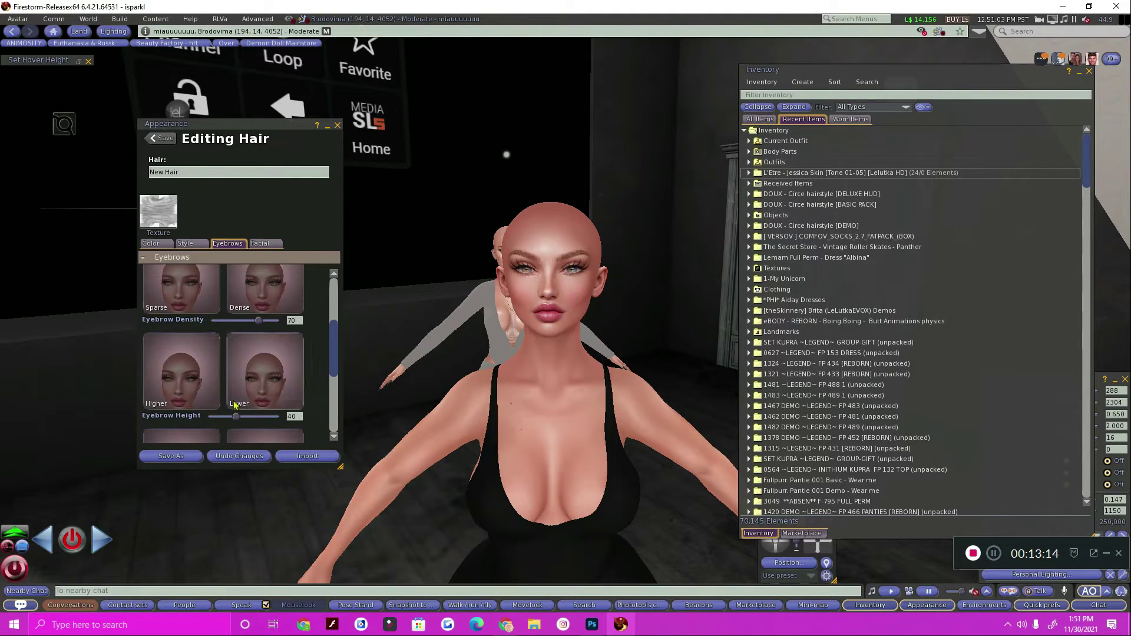
{"action": "left_click_drag", "start_coordinate": [236, 417], "coordinate": [254, 417]}
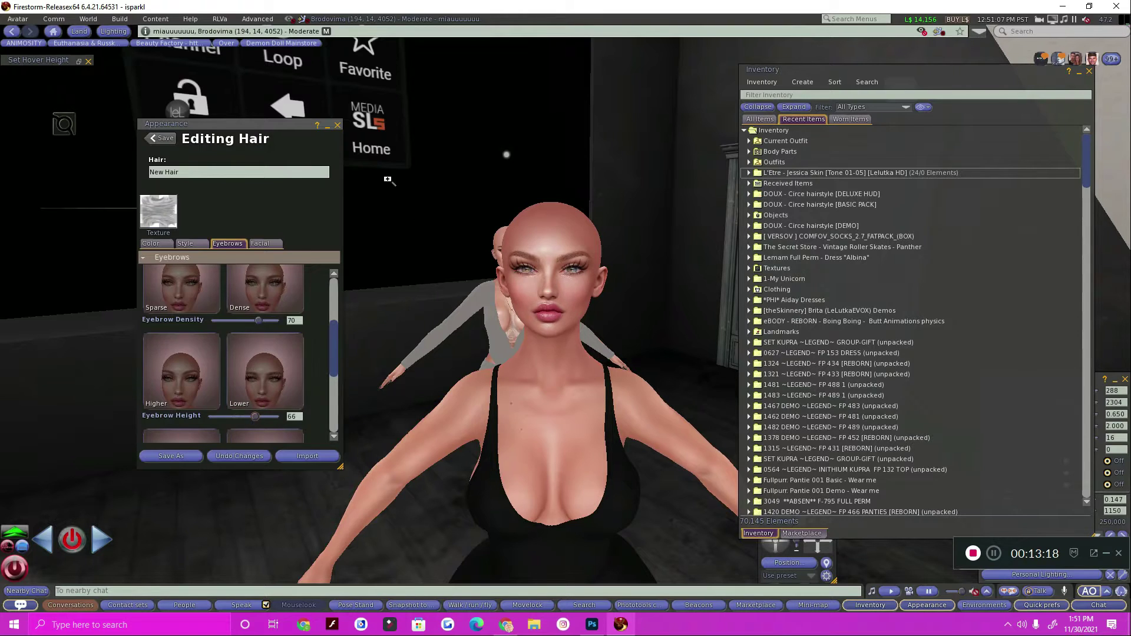
- Save the edited eyebrow hair as 'KimmyBrows (new)' and return to Edit Outfit Parts
{"action": "left_click", "coordinate": [188, 172]}
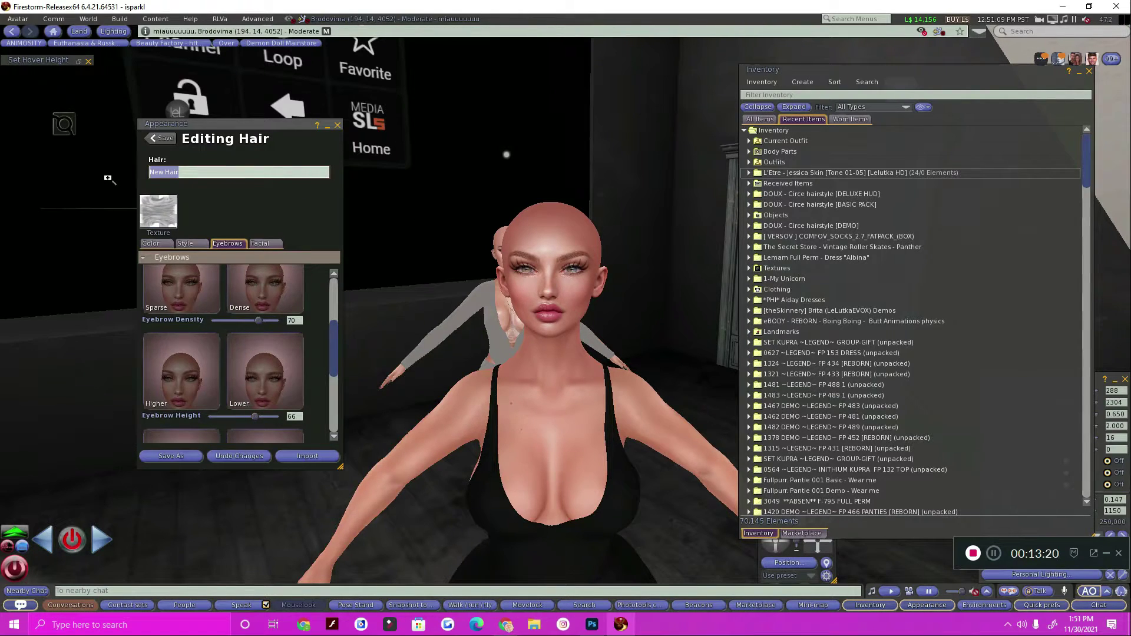
{"action": "type", "text": "KimmyBrows"}
{"action": "left_click", "coordinate": [171, 456]}
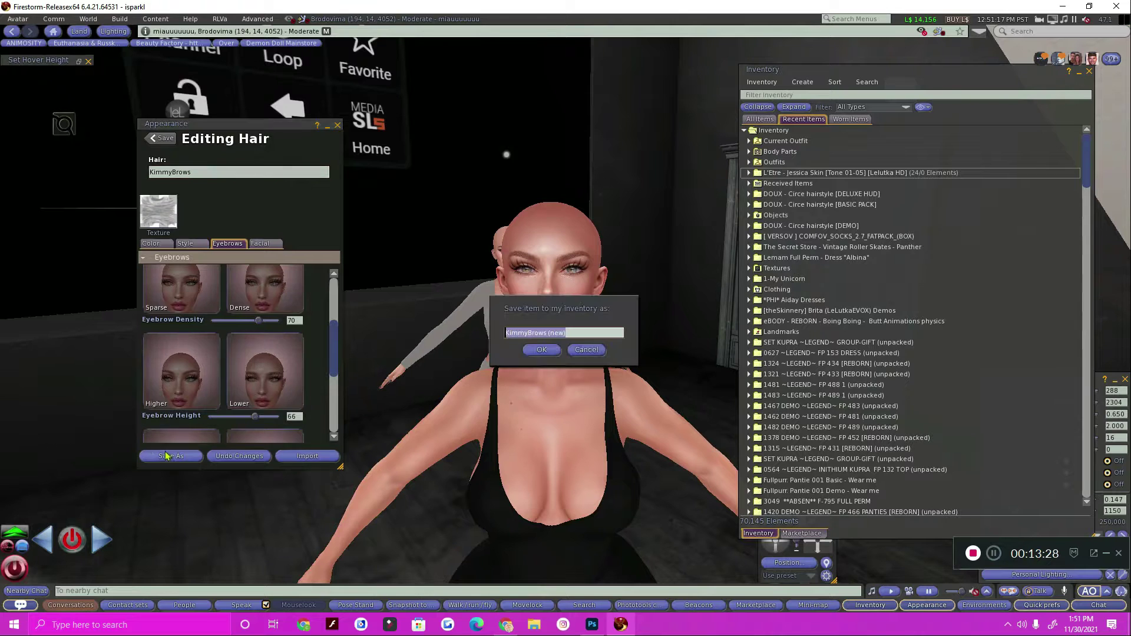
{"action": "left_click", "coordinate": [541, 350]}
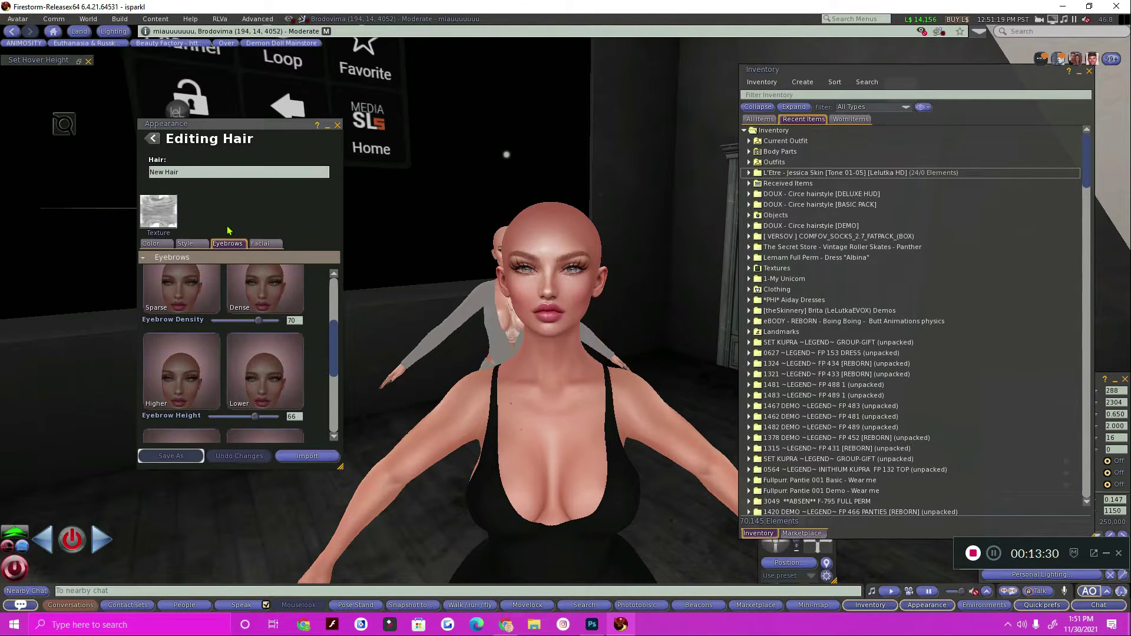
{"action": "left_click", "coordinate": [151, 140]}
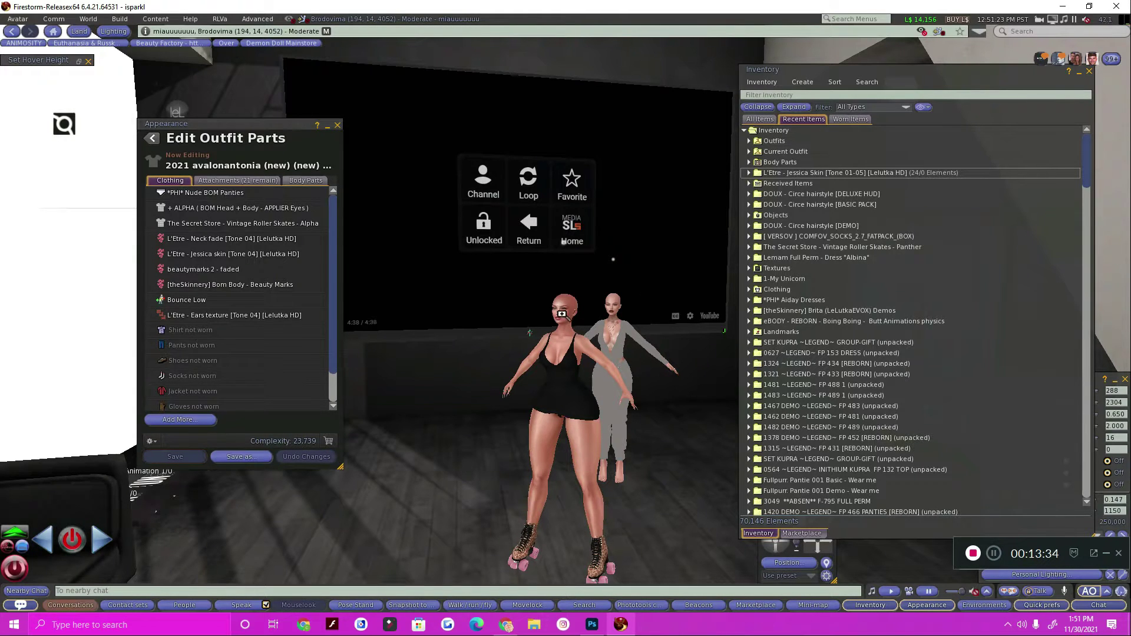
- Close Appearance, attach Circe Hairstyle [L] from the DOUX BASIC PACK folder, and close Inventory
{"action": "left_click", "coordinate": [337, 125]}
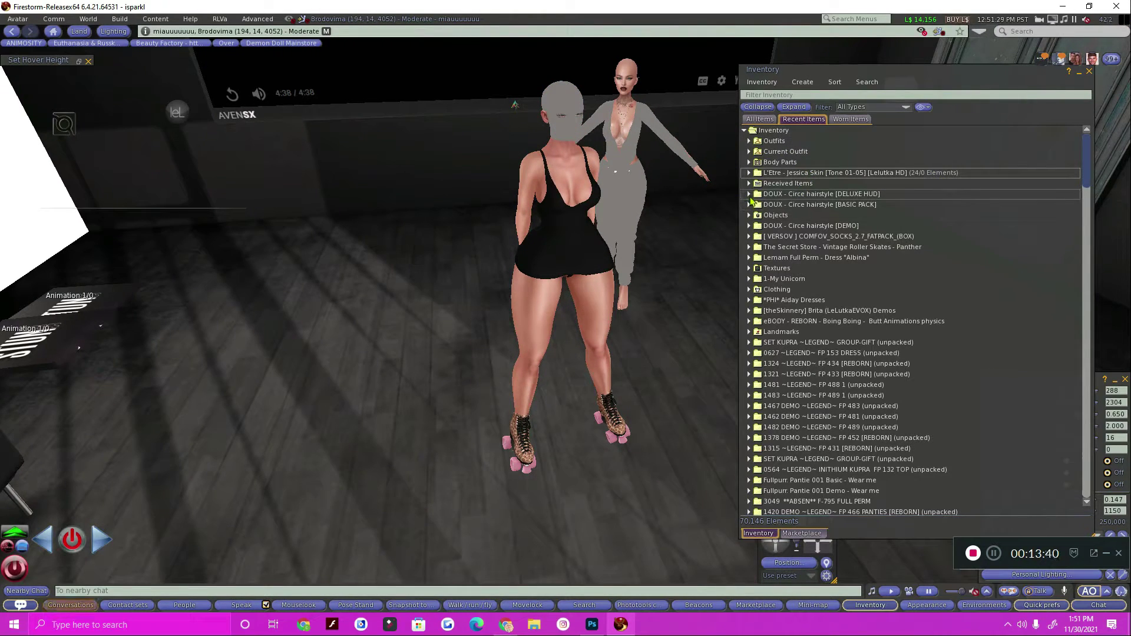
{"action": "left_click", "coordinate": [748, 195]}
{"action": "left_click", "coordinate": [749, 194]}
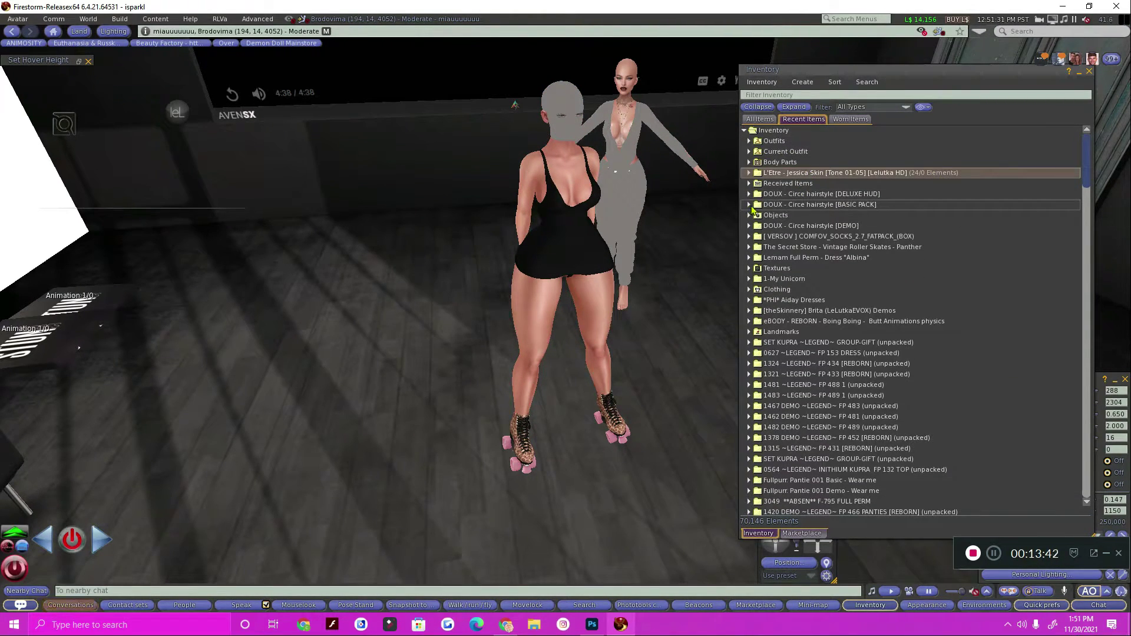
{"action": "left_click", "coordinate": [749, 205]}
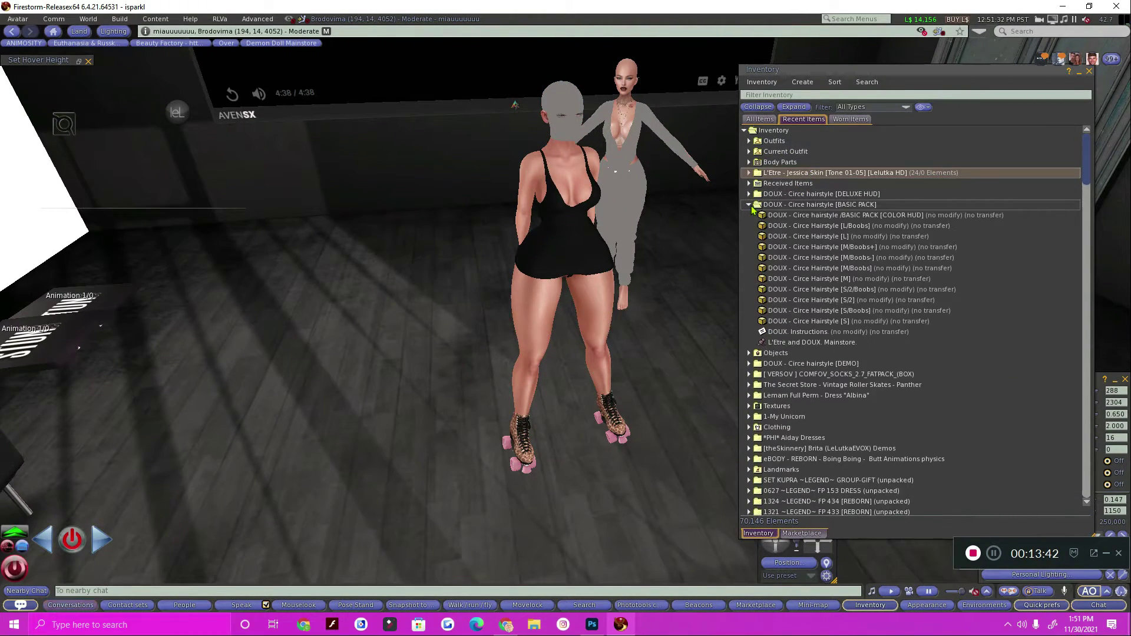
{"action": "right_click", "coordinate": [818, 240]}
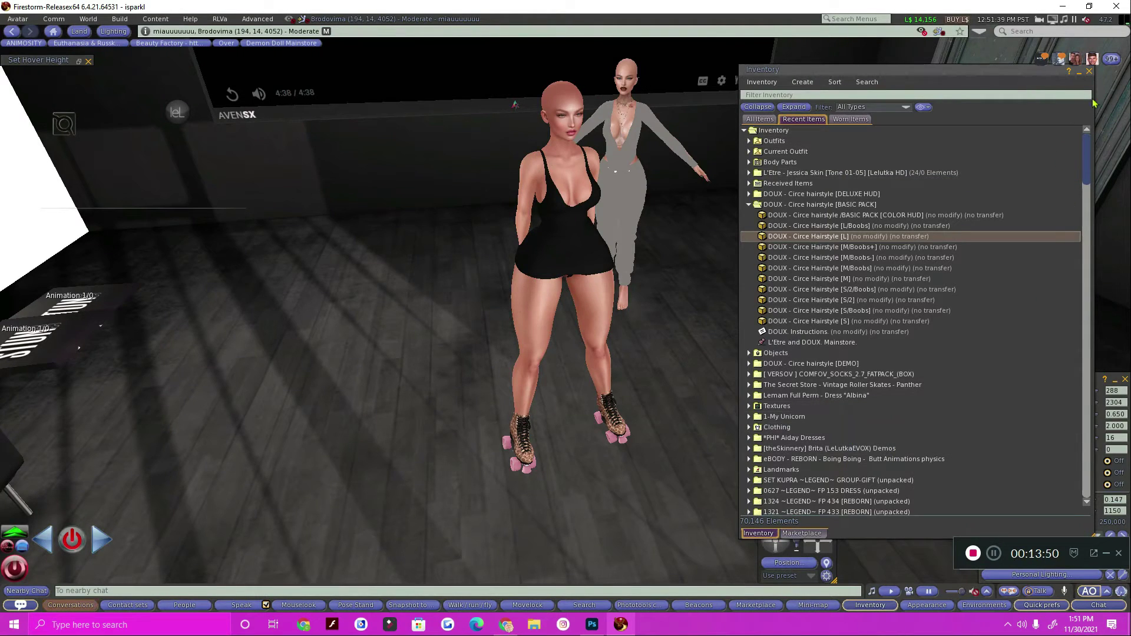
{"action": "left_click", "coordinate": [1090, 72]}
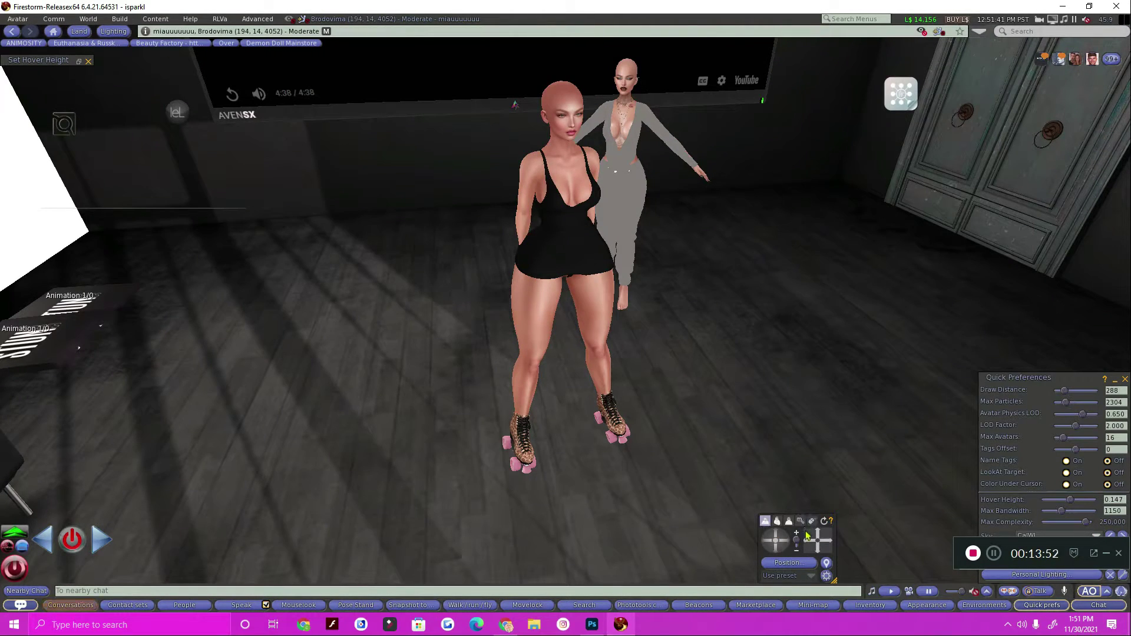
- Zoom and orbit the camera to view the avatar's new long wavy hair
{"action": "left_click", "coordinate": [540, 336], "text": "alt"}
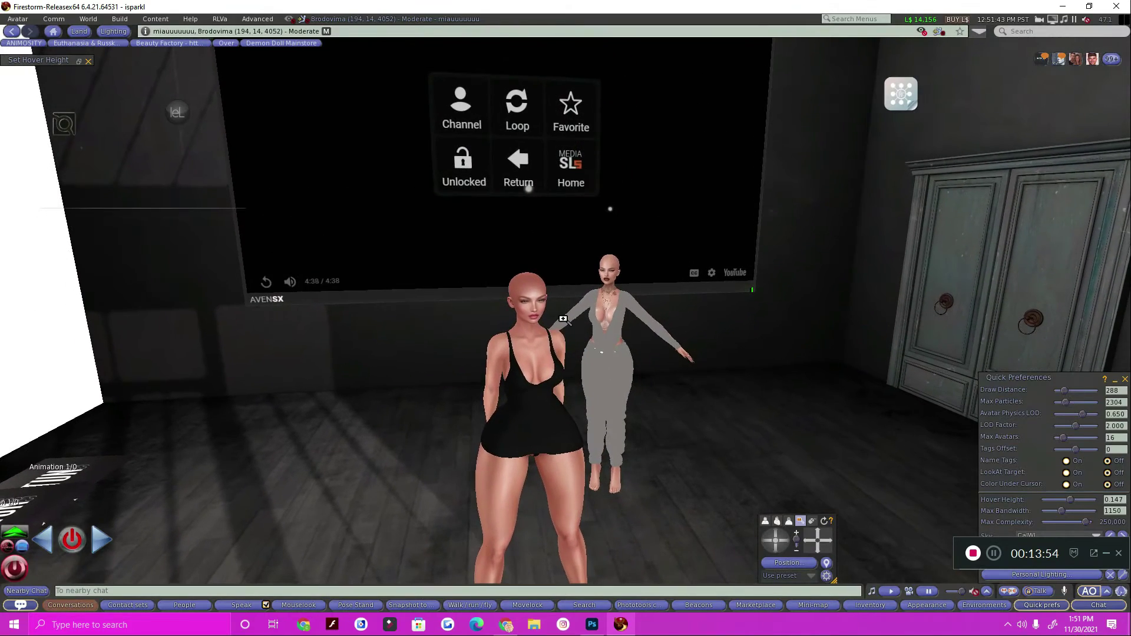
{"action": "scroll", "coordinate": [540, 336], "scroll_direction": "up", "scroll_amount": 5}
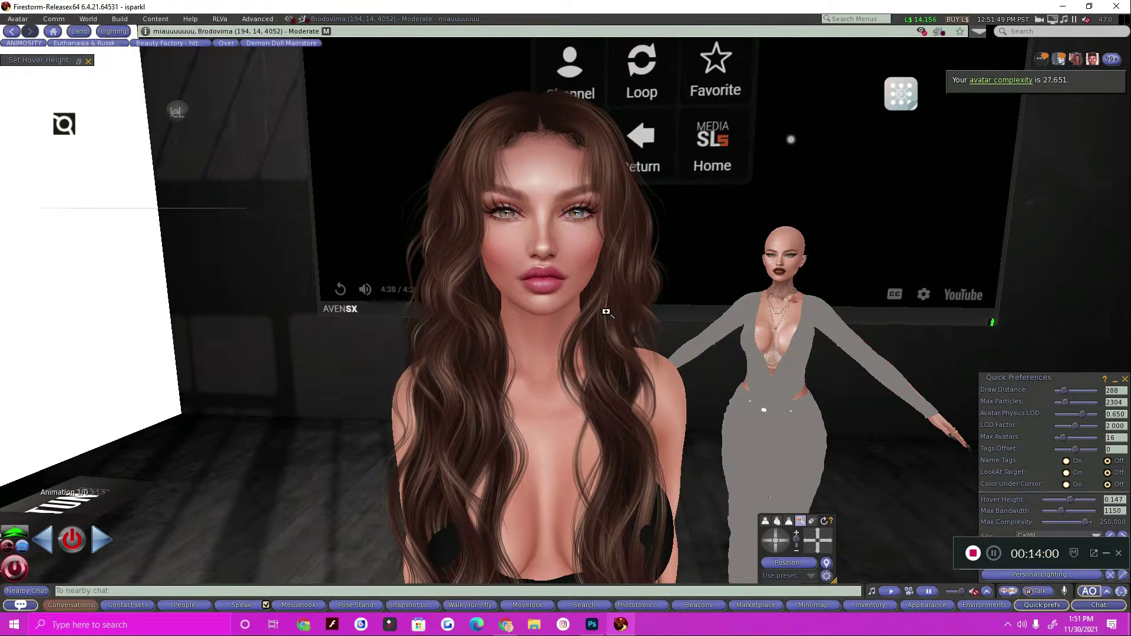
{"action": "scroll", "coordinate": [564, 301], "scroll_direction": "down", "scroll_amount": 2}
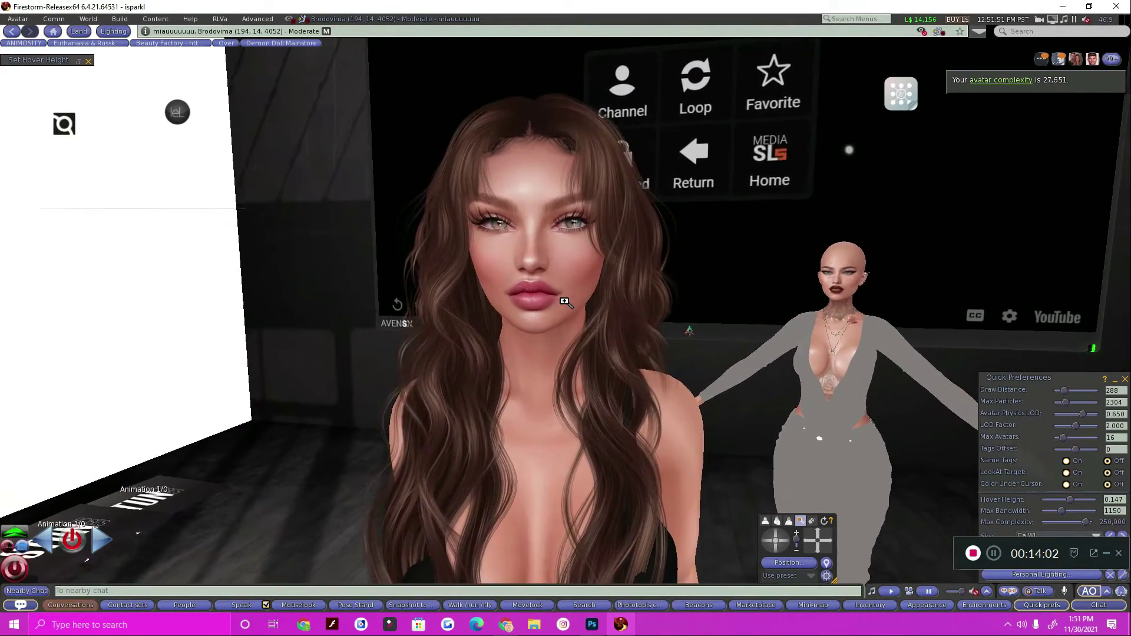
{"action": "left_click_drag", "start_coordinate": [565, 301], "coordinate": [585, 312]}
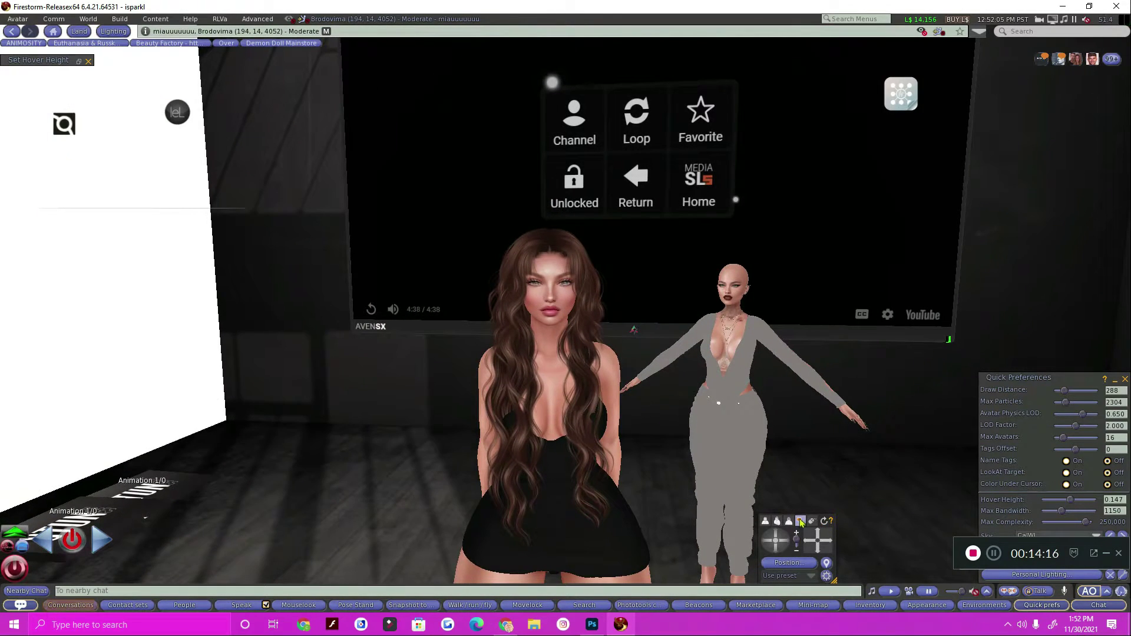
- Toggle the Lelutka face HUD open and closed, then switch on the animation overrider
{"action": "left_click", "coordinate": [910, 108]}
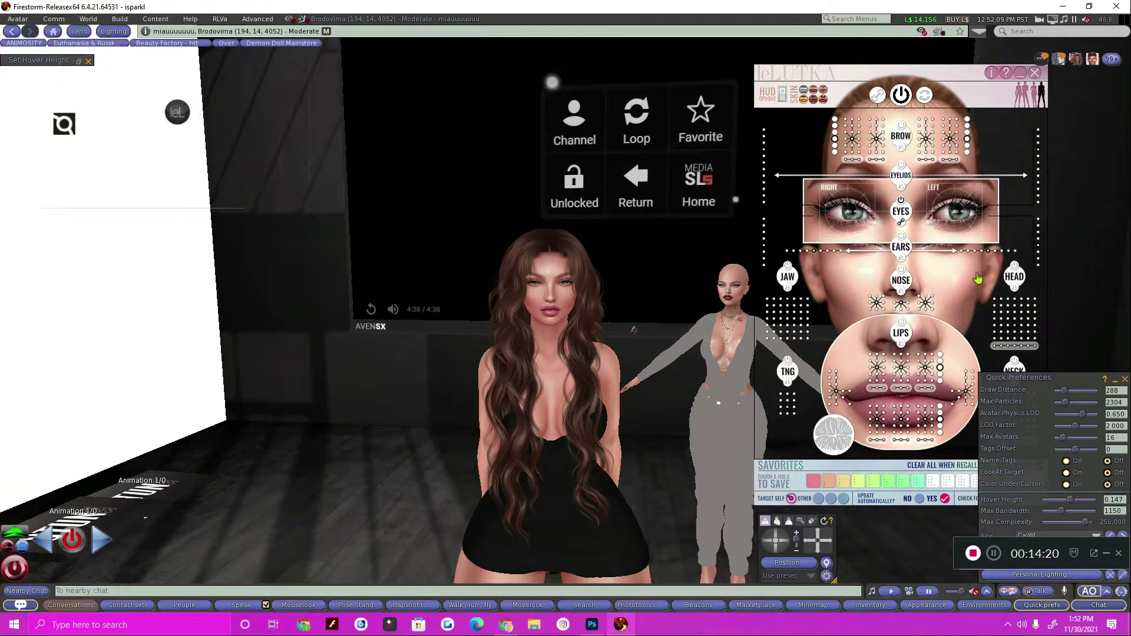
{"action": "left_click", "coordinate": [1041, 94]}
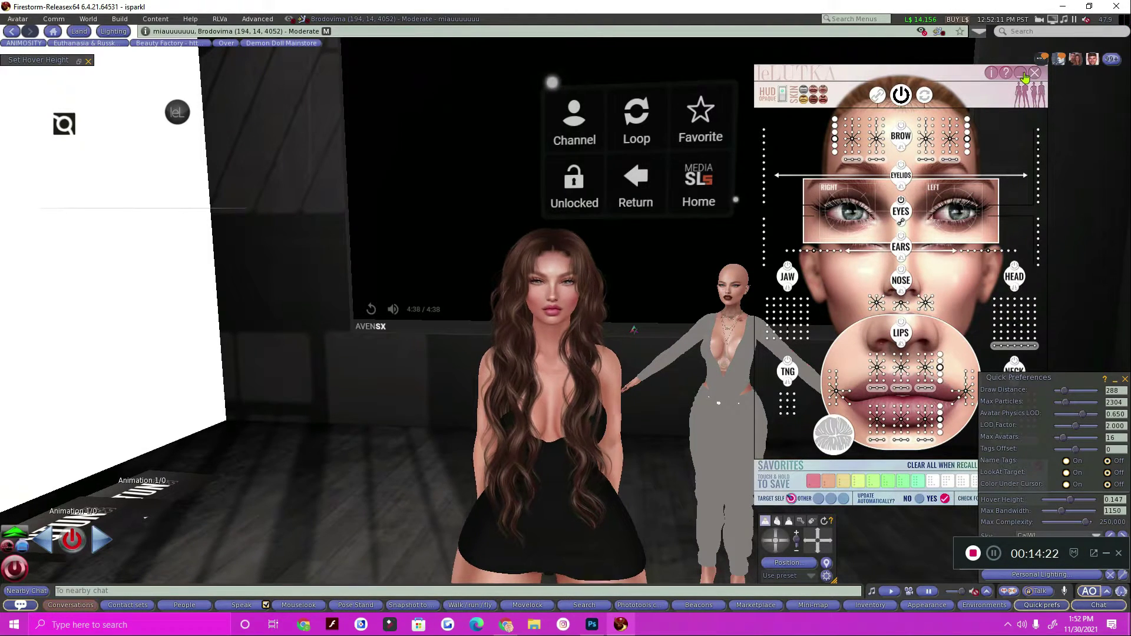
{"action": "left_click", "coordinate": [7, 572]}
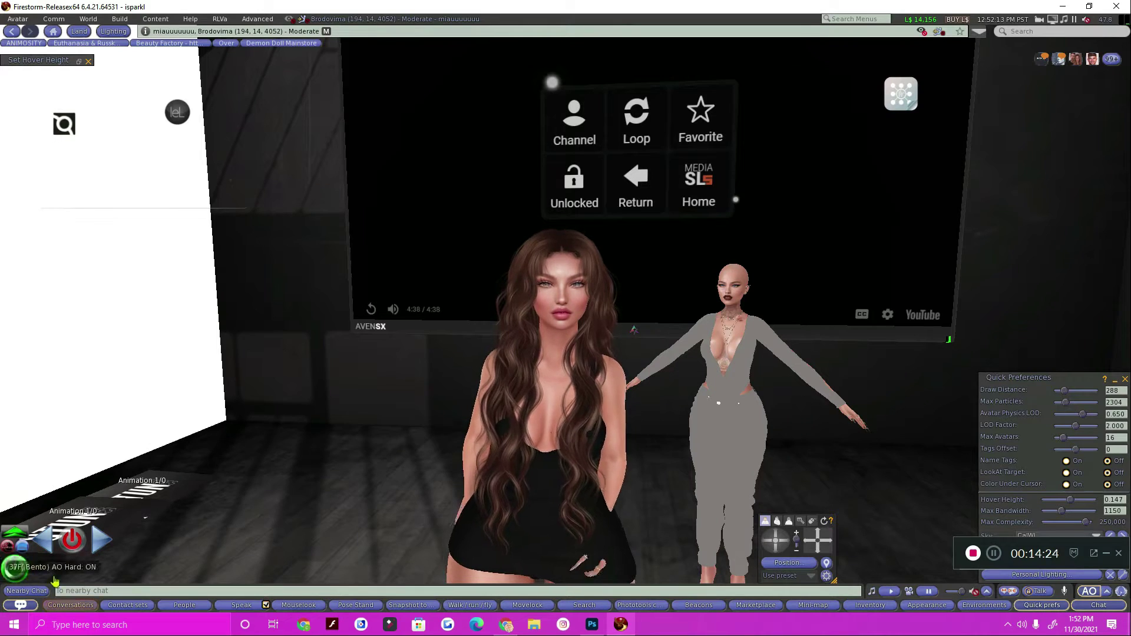
- Zoom in on the avatar's face, view it from the side, reset the camera, and reopen Inventory
{"action": "left_click", "coordinate": [798, 521]}
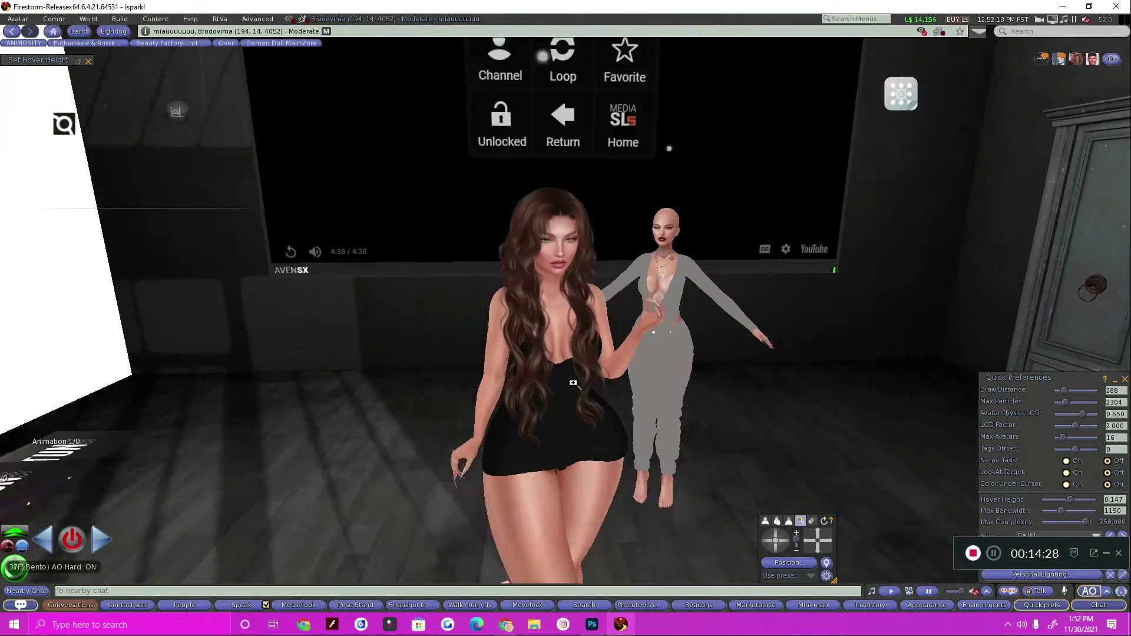
{"action": "left_click", "coordinate": [572, 383], "text": "alt"}
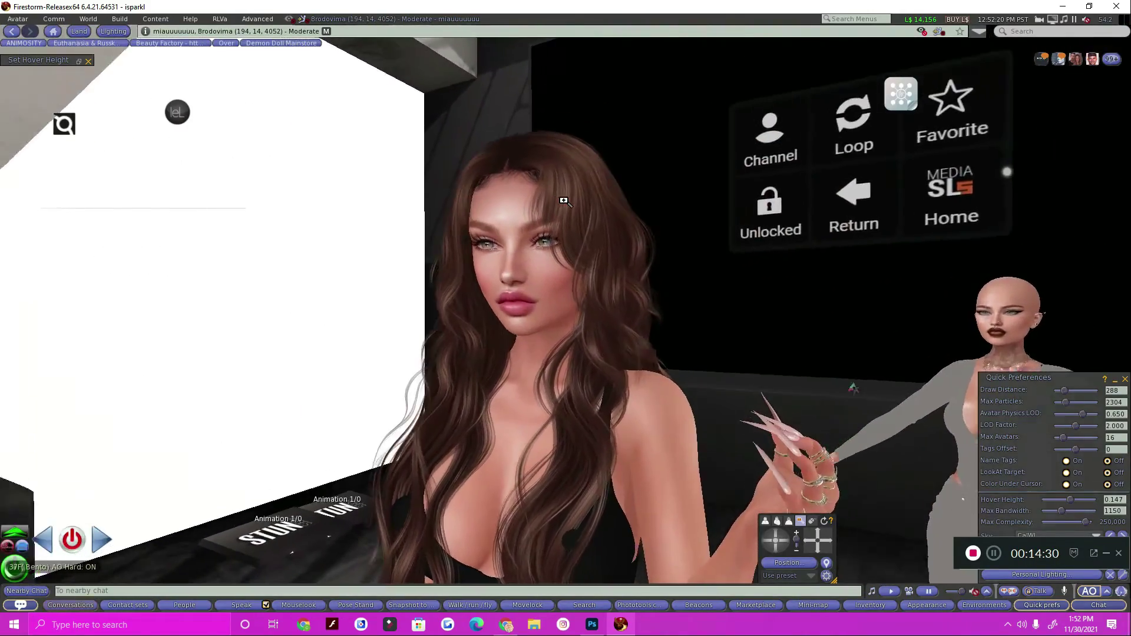
{"action": "scroll", "coordinate": [564, 201], "scroll_direction": "down", "scroll_amount": 5}
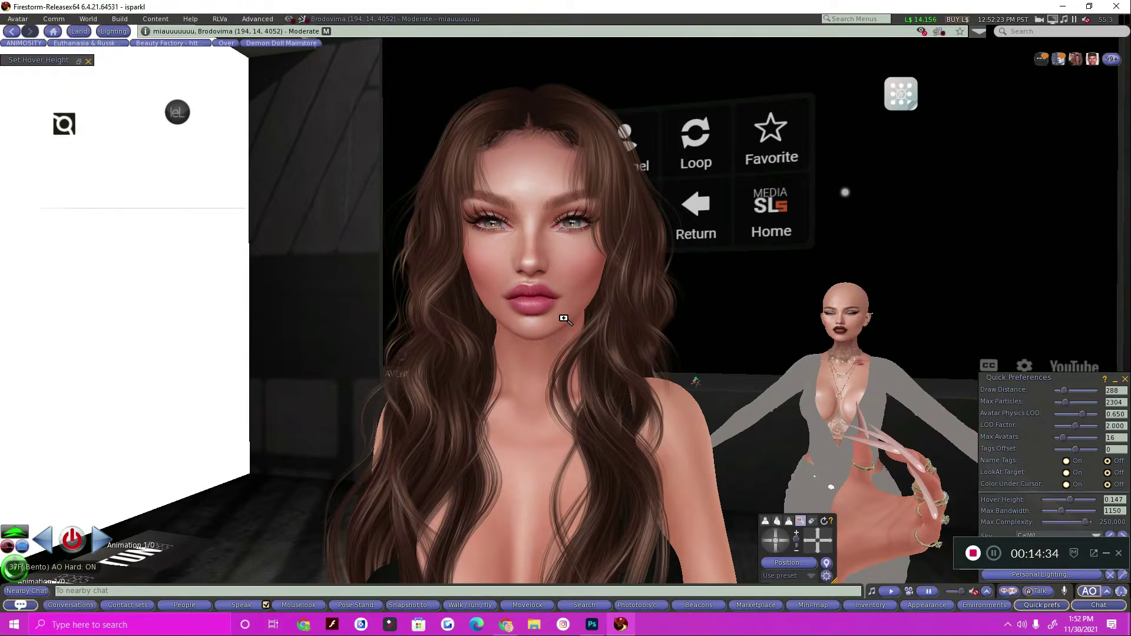
{"action": "left_click_drag", "start_coordinate": [548, 332], "coordinate": [578, 377]}
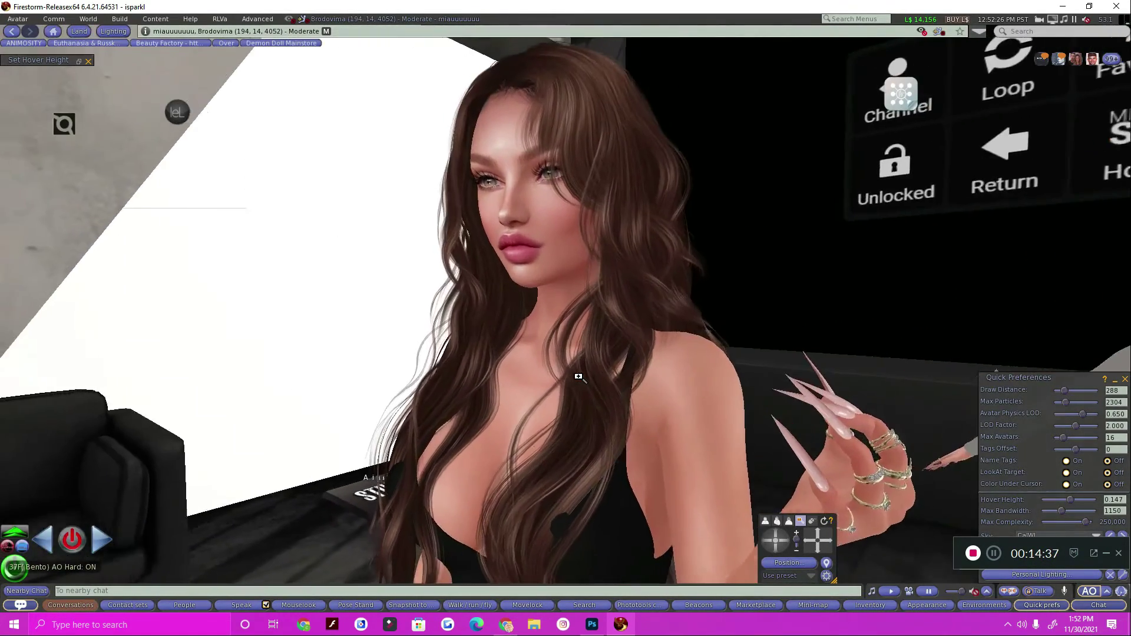
{"action": "key", "text": "Escape"}
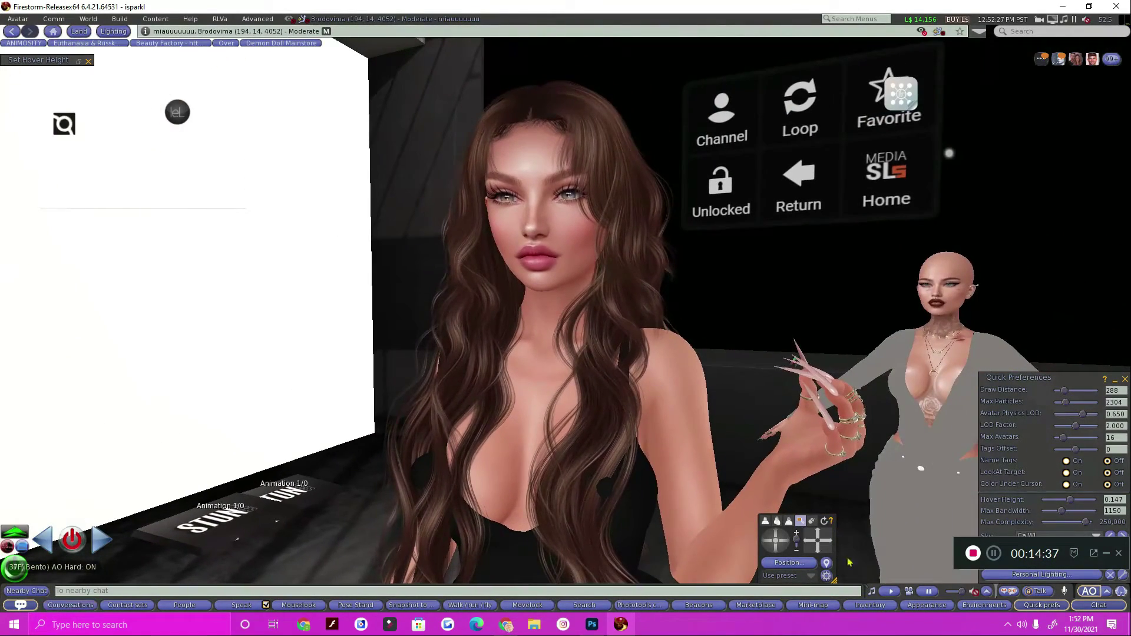
{"action": "left_click", "coordinate": [870, 605]}
- Show Worn Items with Body Parts expanded to list KimmyBrows and Kimmy Shape, then create a new folder
{"action": "double_click", "coordinate": [775, 206]}
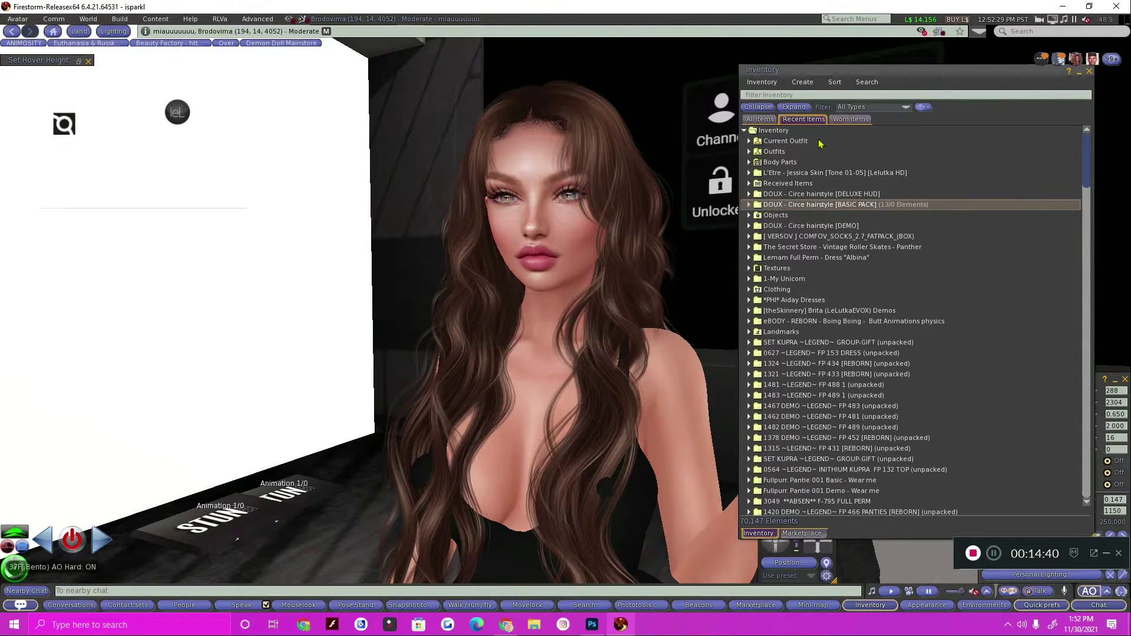
{"action": "left_click", "coordinate": [850, 119]}
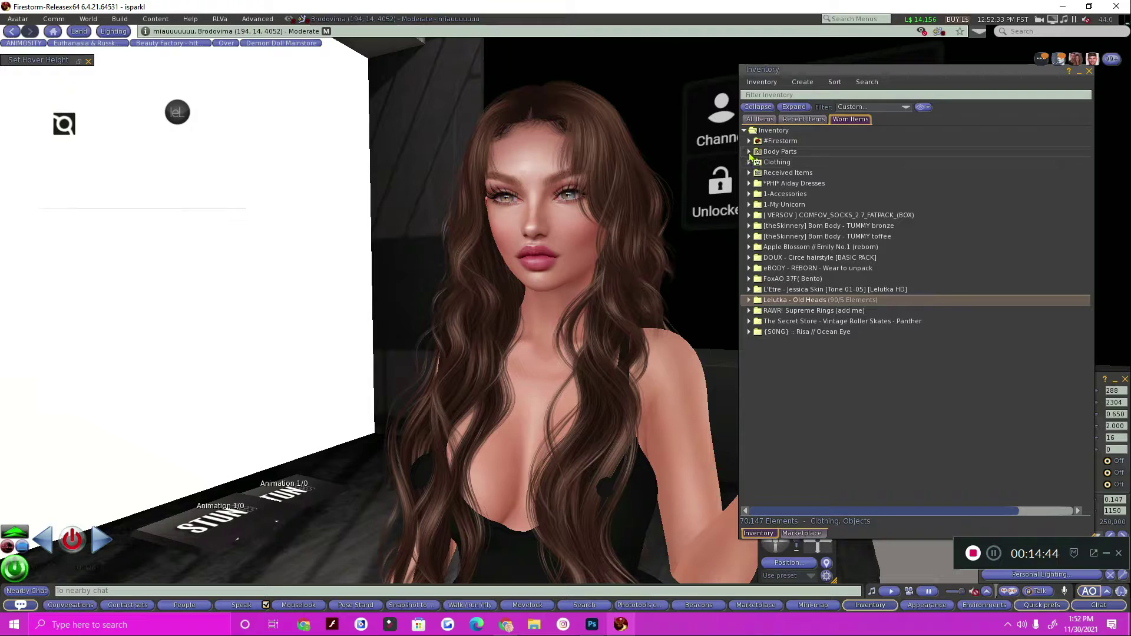
{"action": "left_click", "coordinate": [748, 152]}
{"action": "left_click", "coordinate": [749, 152]}
{"action": "left_click", "coordinate": [748, 152]}
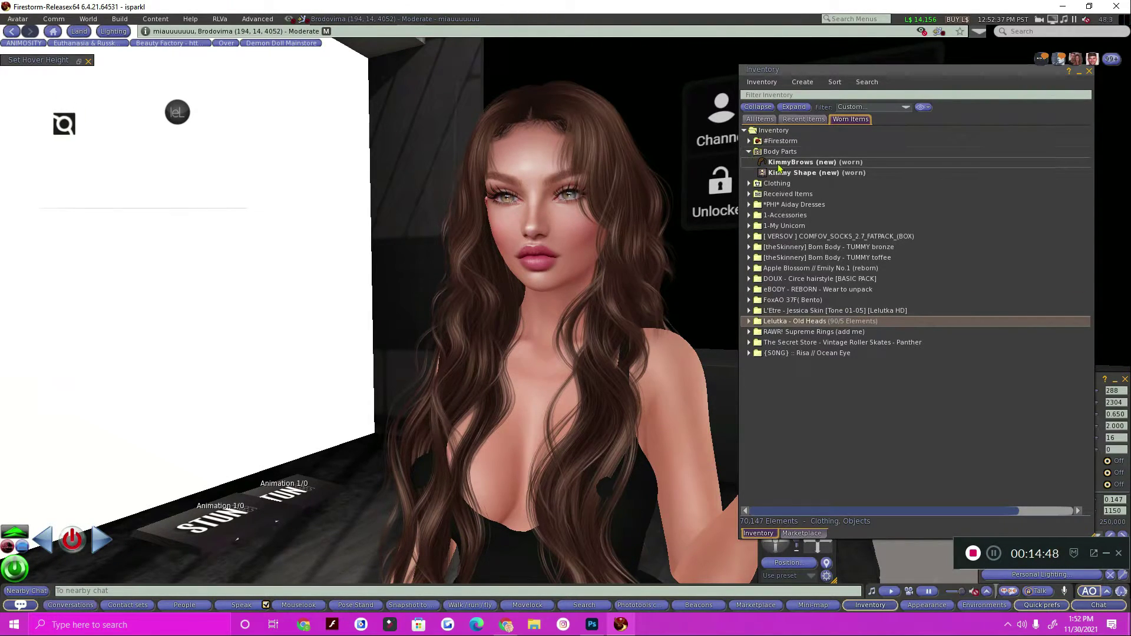
{"action": "right_click", "coordinate": [780, 165]}
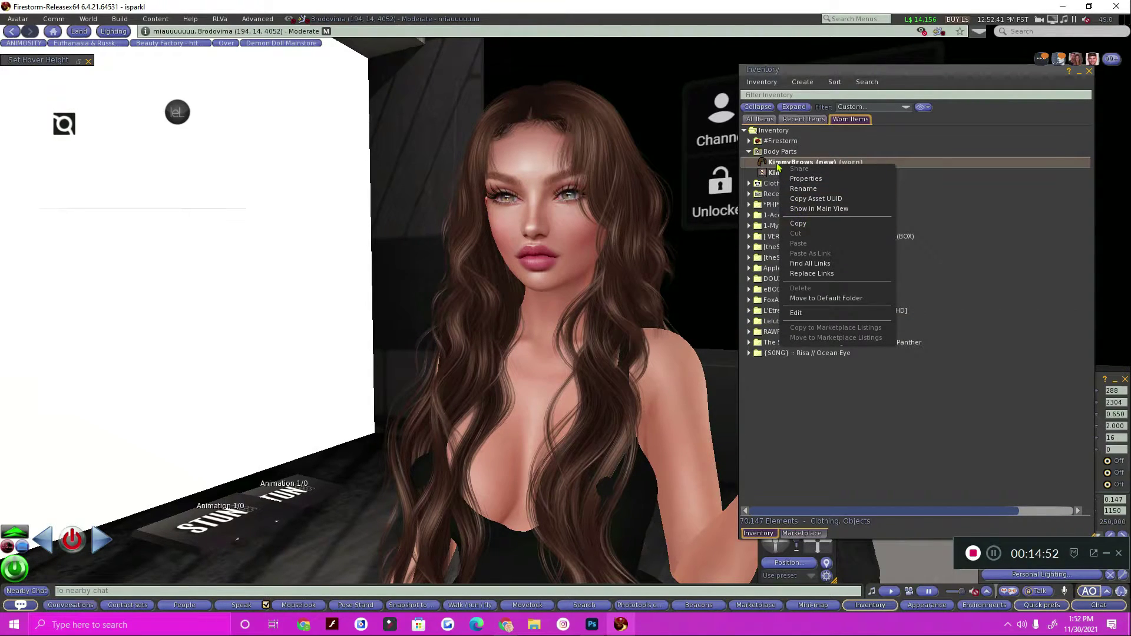
{"action": "left_click", "coordinate": [777, 166]}
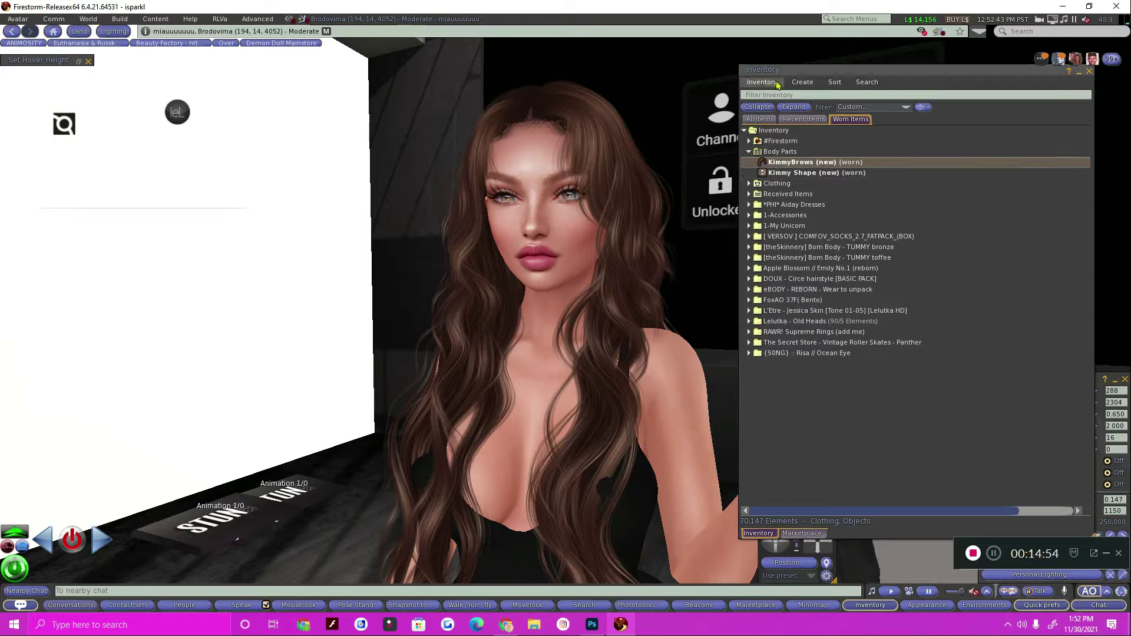
{"action": "left_click", "coordinate": [802, 85]}
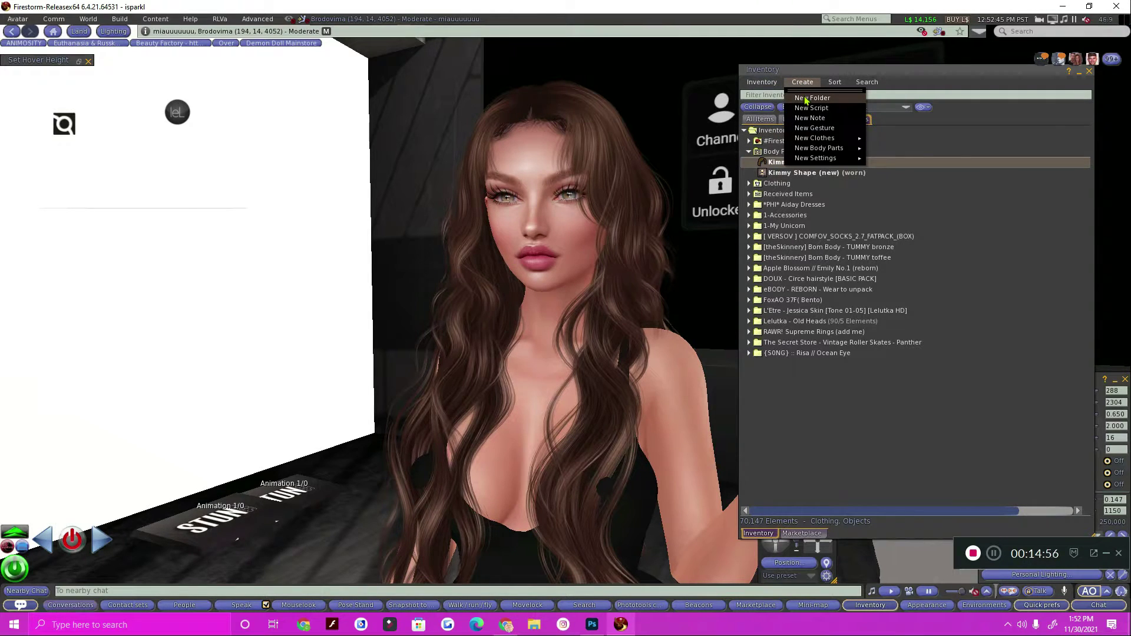
{"action": "left_click", "coordinate": [806, 98]}
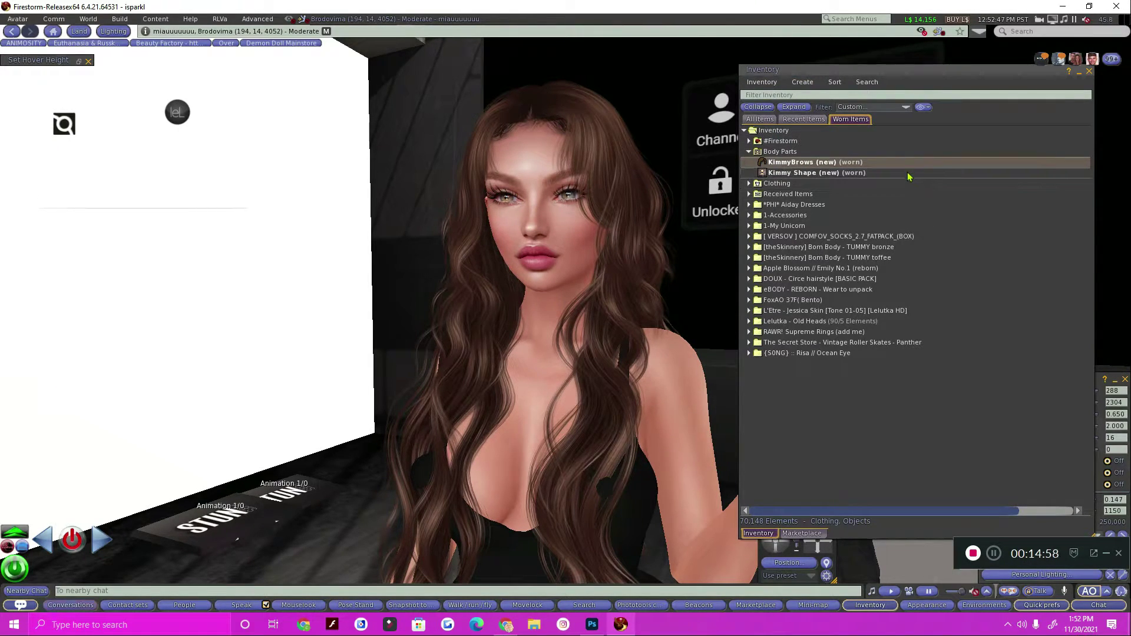
- Under All Items, create a new inventory folder named 'Kimmy Shape'
{"action": "left_click", "coordinate": [764, 120]}
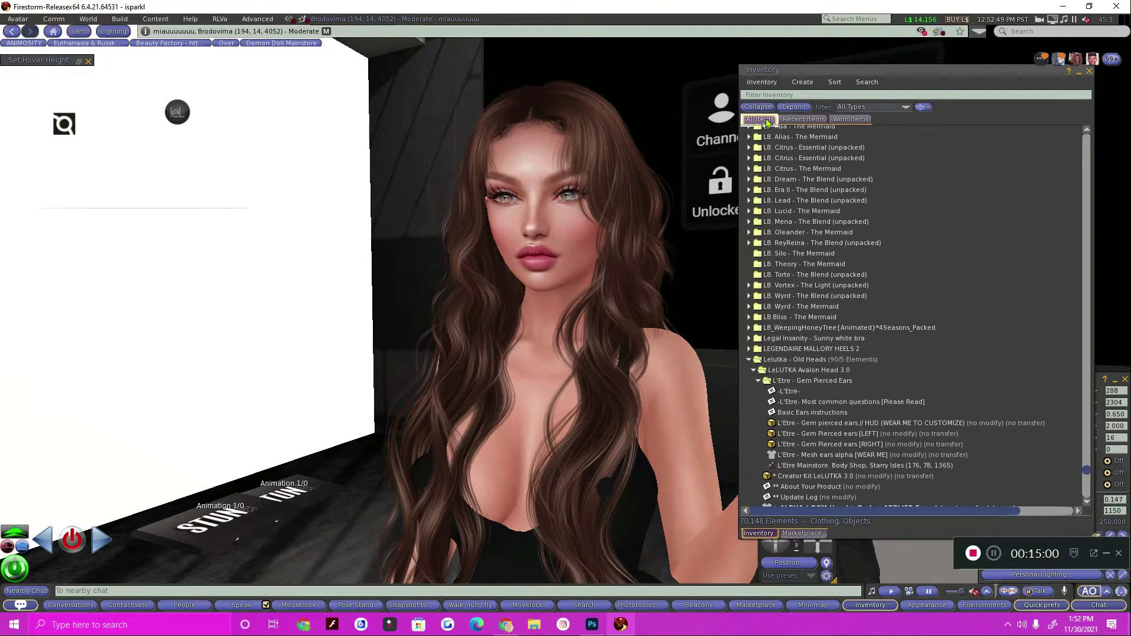
{"action": "left_click", "coordinate": [802, 82]}
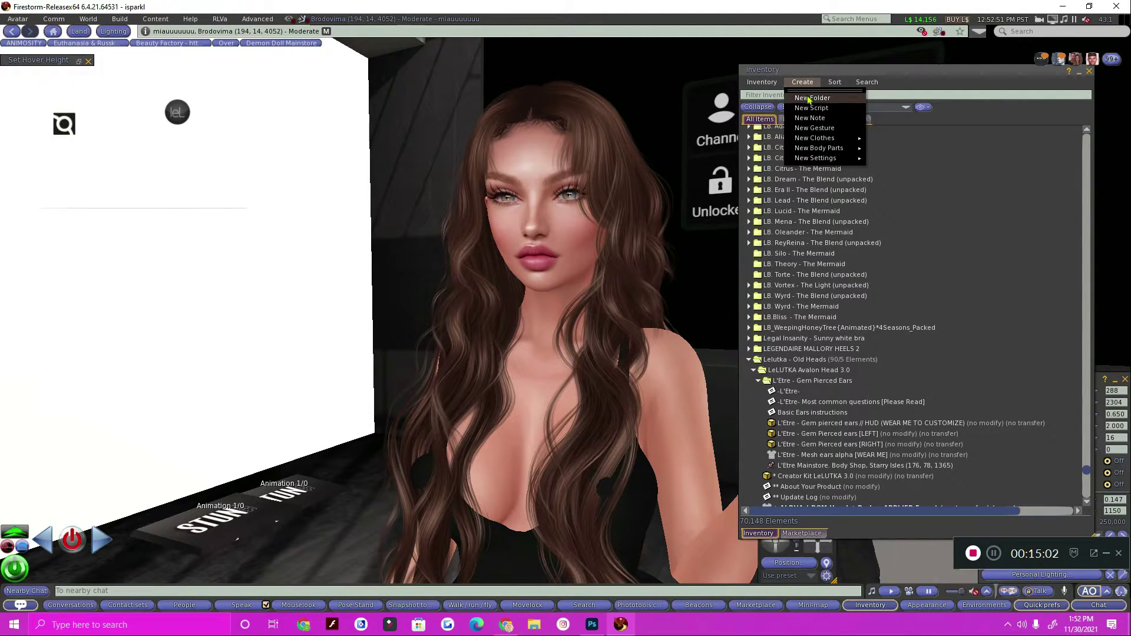
{"action": "left_click", "coordinate": [808, 98]}
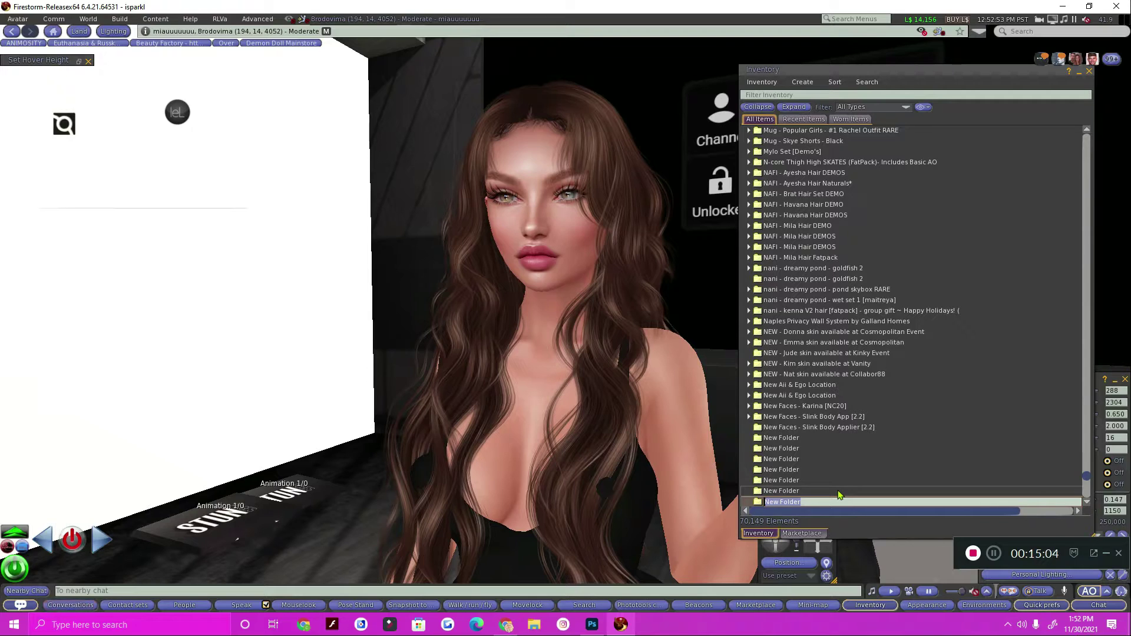
{"action": "type", "text": "Kimmy Shape"}
{"action": "key", "text": "Return"}
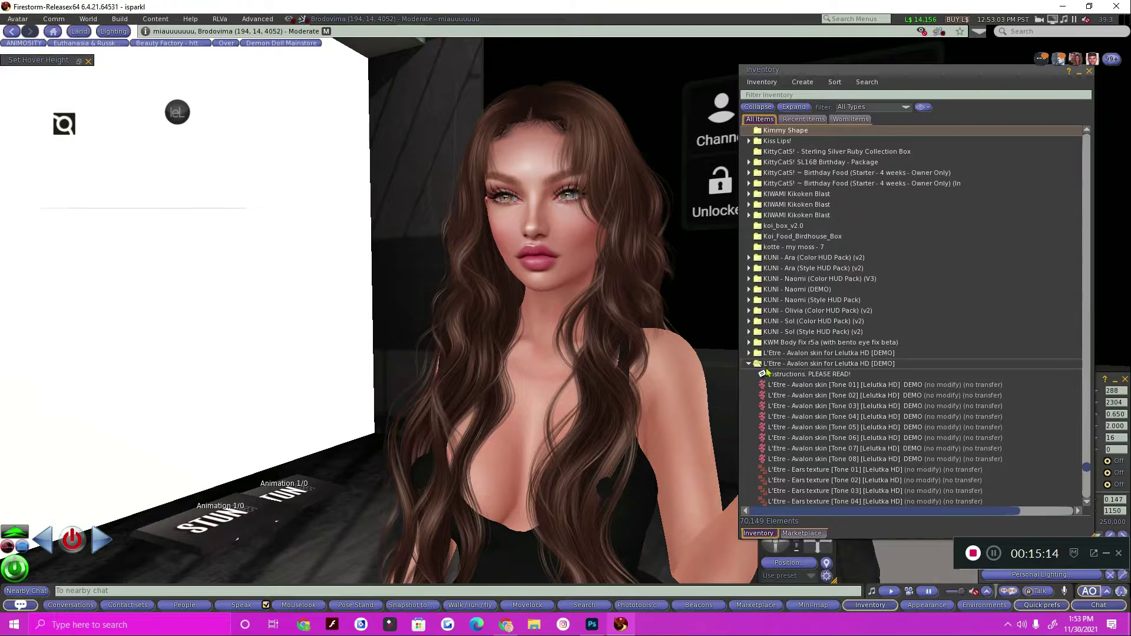
{"action": "scroll", "coordinate": [824, 177], "scroll_direction": "up", "scroll_amount": 5}
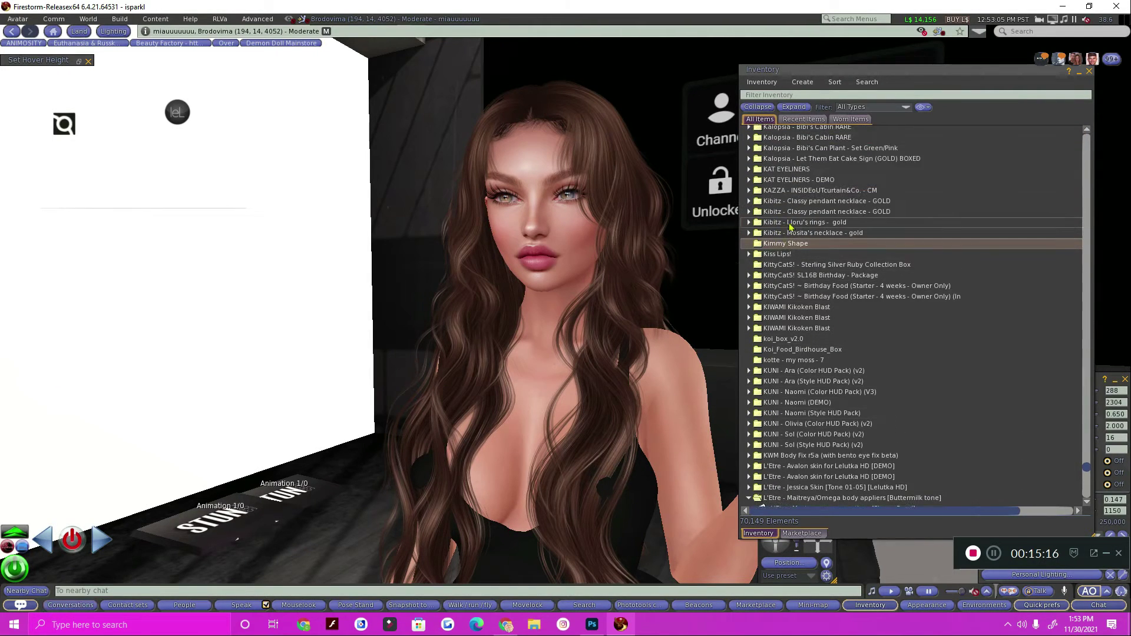
- Back in Worn Items, reconfirm the KimmyBrows item's name
{"action": "left_click", "coordinate": [860, 120]}
{"action": "left_click", "coordinate": [801, 162]}
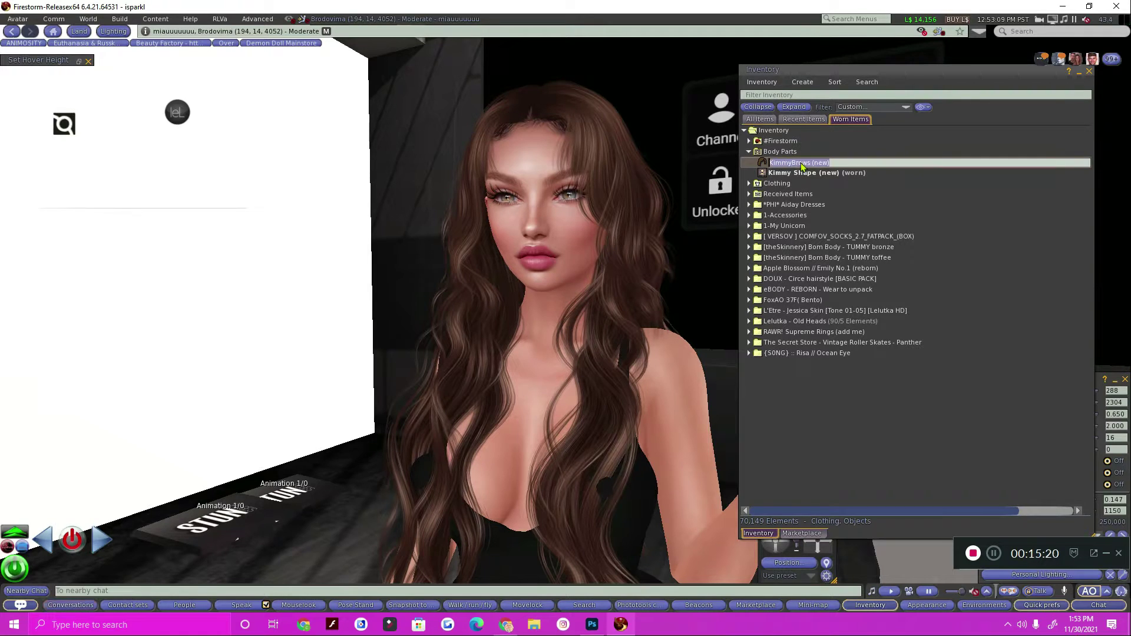
{"action": "left_click", "coordinate": [836, 166]}
{"action": "key", "text": "Return"}
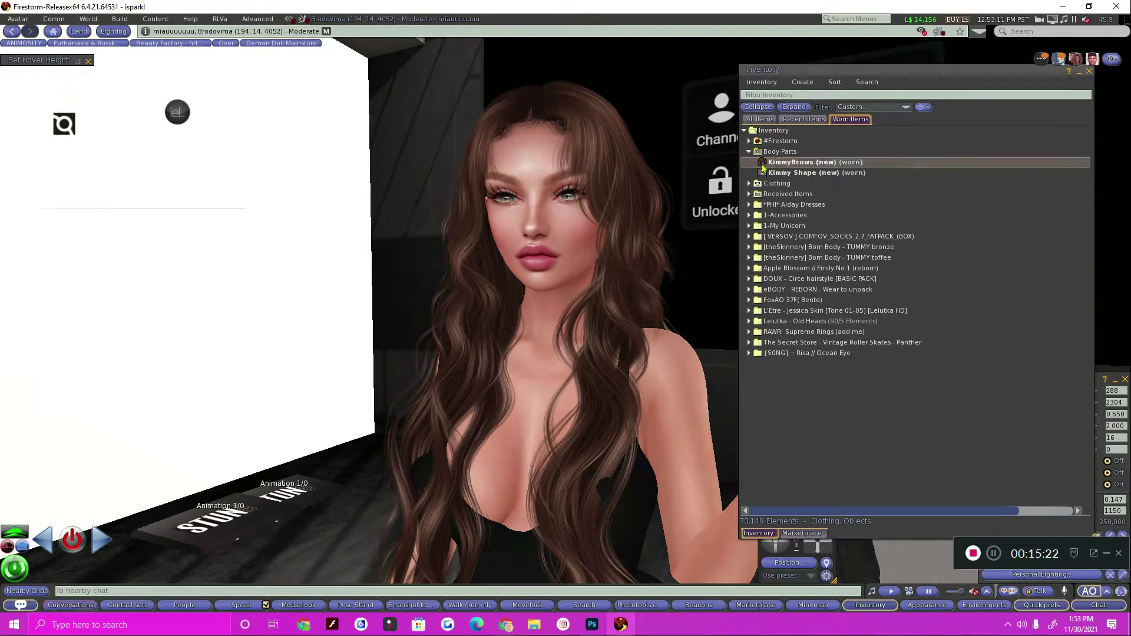
- Copy the worn Kimmy Shape and paste it into the Kimmy Shape folder, then expand it
{"action": "right_click", "coordinate": [805, 176]}
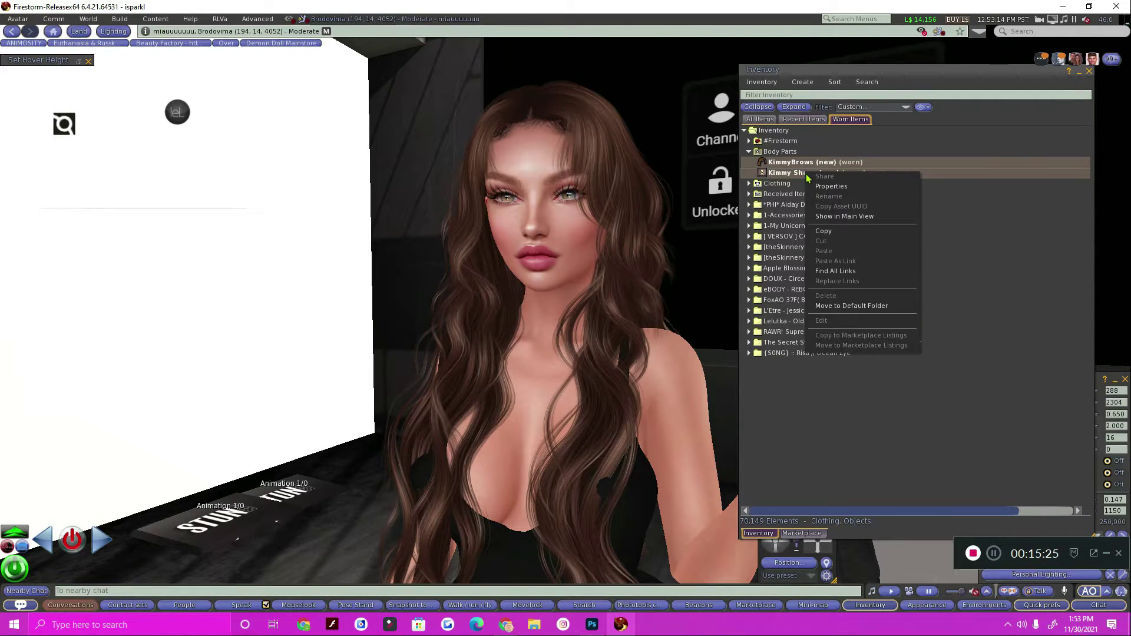
{"action": "left_click", "coordinate": [828, 217]}
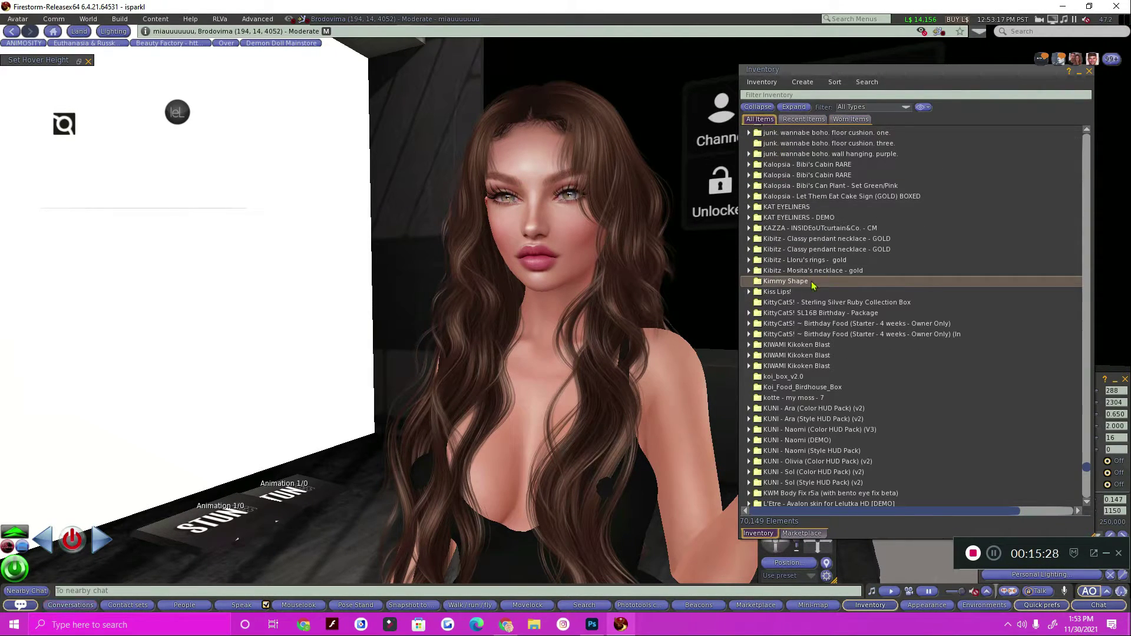
{"action": "right_click", "coordinate": [815, 282]}
{"action": "left_click", "coordinate": [837, 422]}
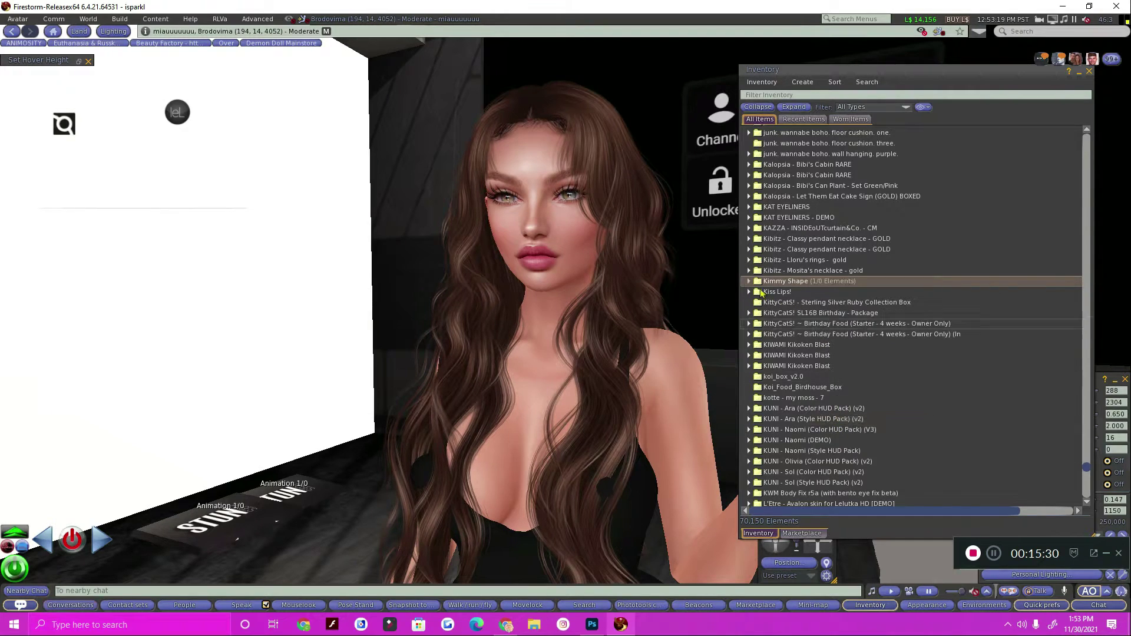
{"action": "left_click", "coordinate": [749, 282]}
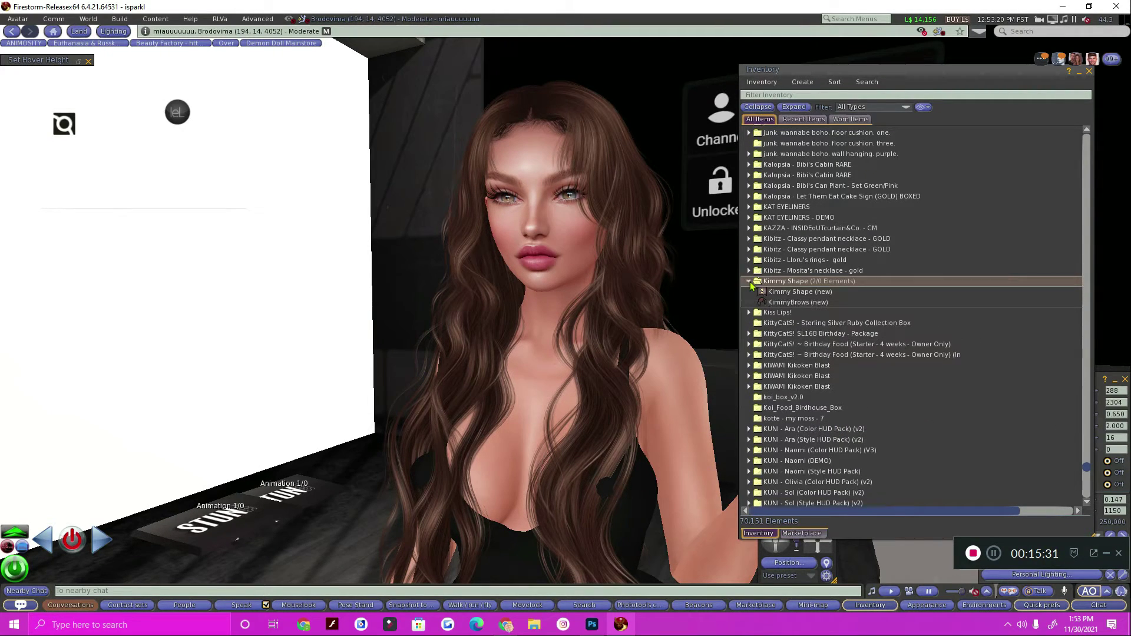
{"action": "right_click", "coordinate": [804, 294]}
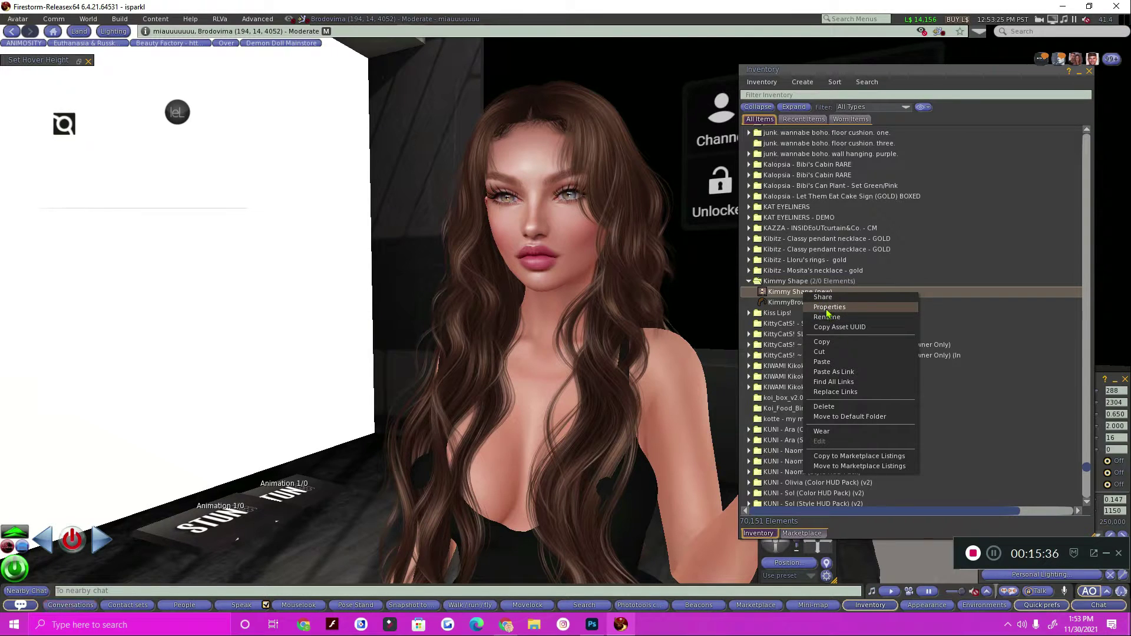
- In Kimmy Shape (new)'s properties, set next-owner permissions to Copy only, clearing Modify and Transfer
{"action": "left_click", "coordinate": [823, 312]}
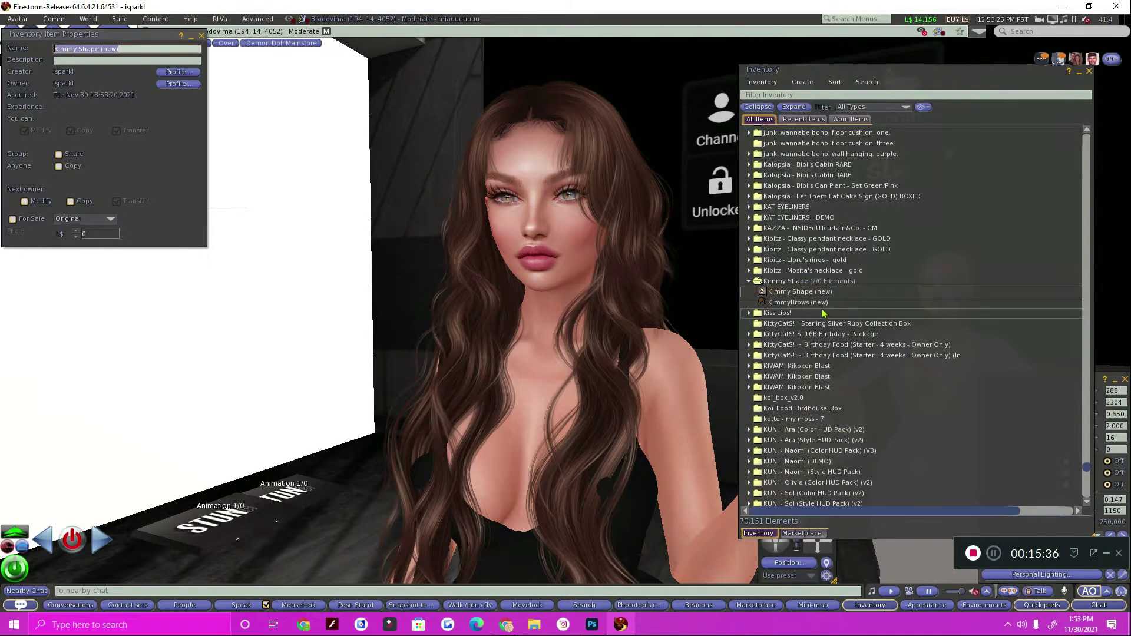
{"action": "left_click", "coordinate": [71, 201]}
{"action": "left_click", "coordinate": [117, 202]}
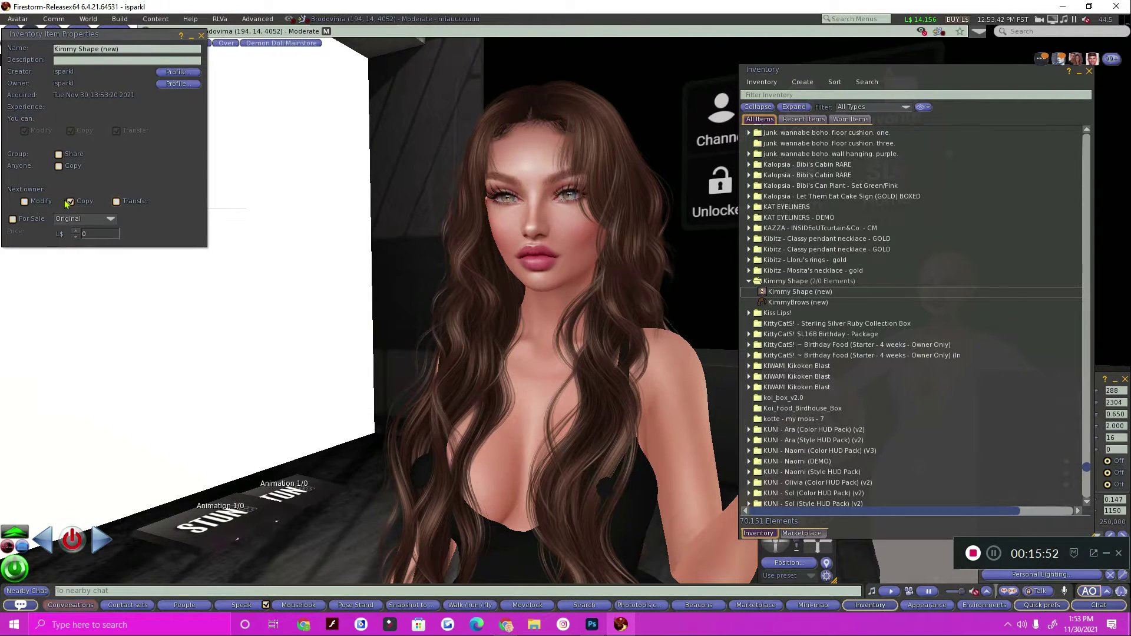
{"action": "left_click", "coordinate": [39, 203]}
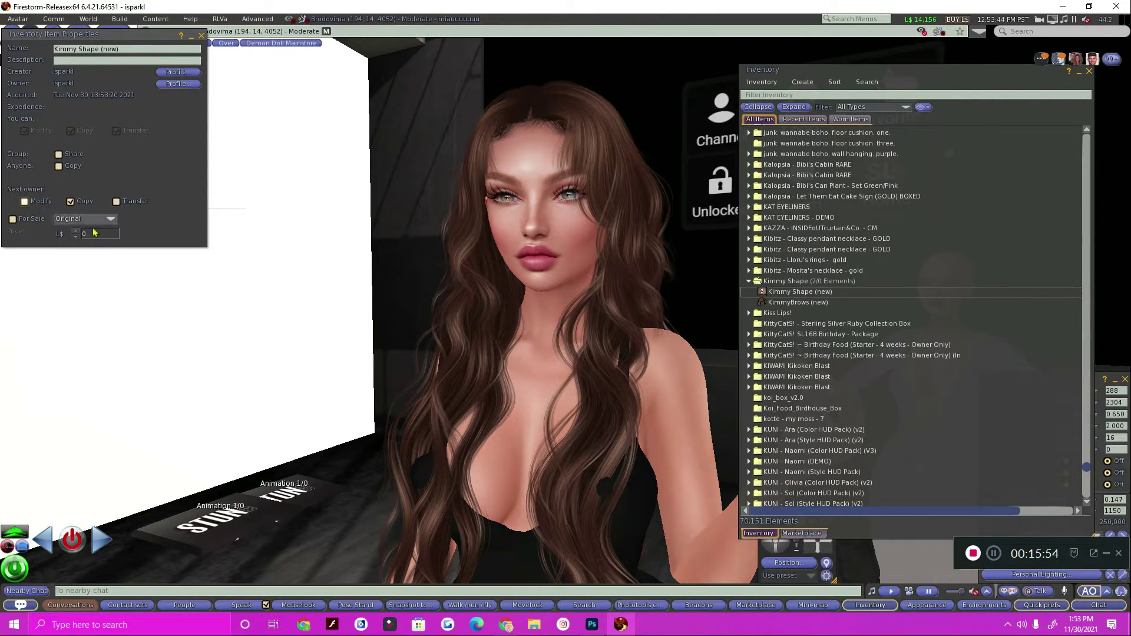
{"action": "left_click", "coordinate": [72, 204]}
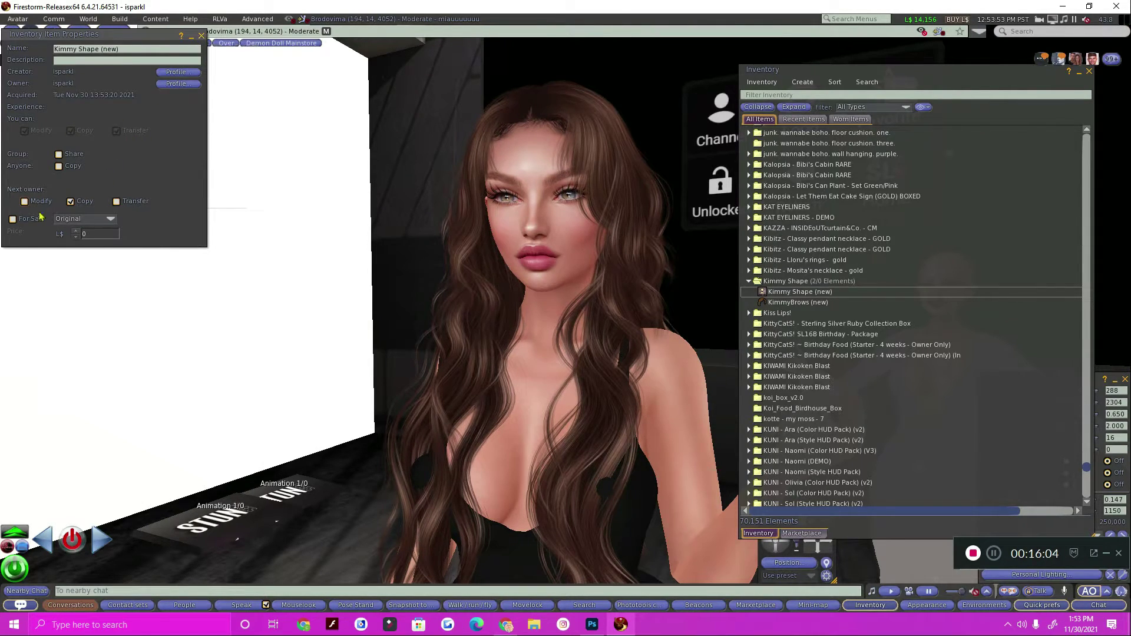
{"action": "left_click", "coordinate": [24, 201]}
{"action": "left_click", "coordinate": [24, 202]}
{"action": "left_click", "coordinate": [116, 202]}
{"action": "left_click_drag", "start_coordinate": [127, 207], "coordinate": [127, 204]}
{"action": "left_click", "coordinate": [116, 198]}
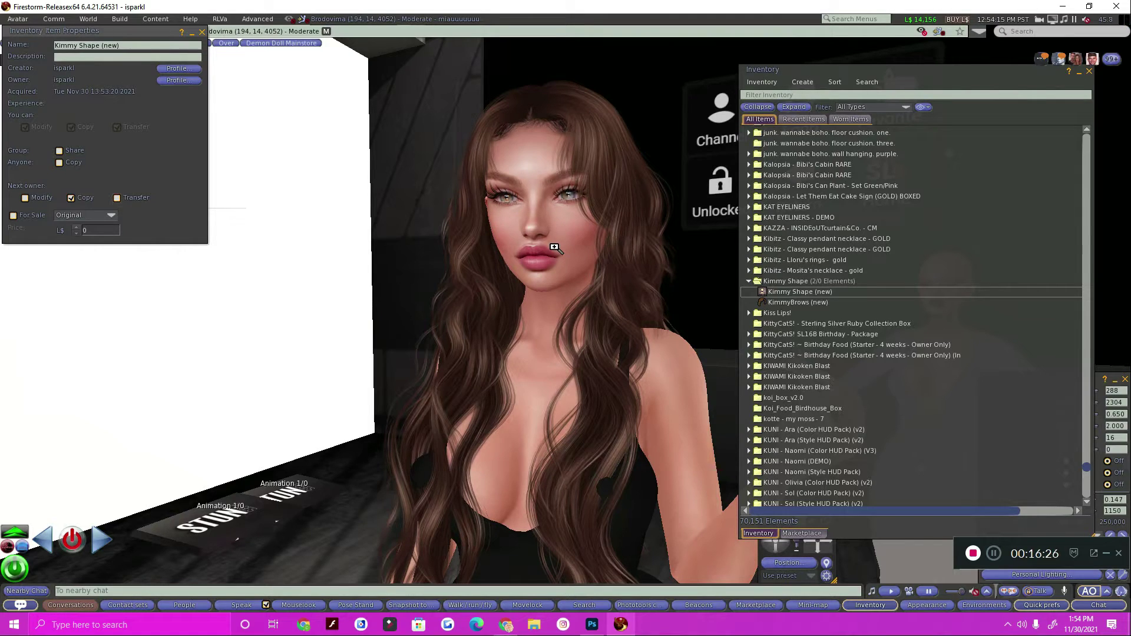
- Give KimmyBrows (new) next-owner Copy and Modify permissions, leaving Transfer off
{"action": "left_click", "coordinate": [202, 31]}
{"action": "right_click", "coordinate": [777, 302]}
{"action": "left_click", "coordinate": [780, 315]}
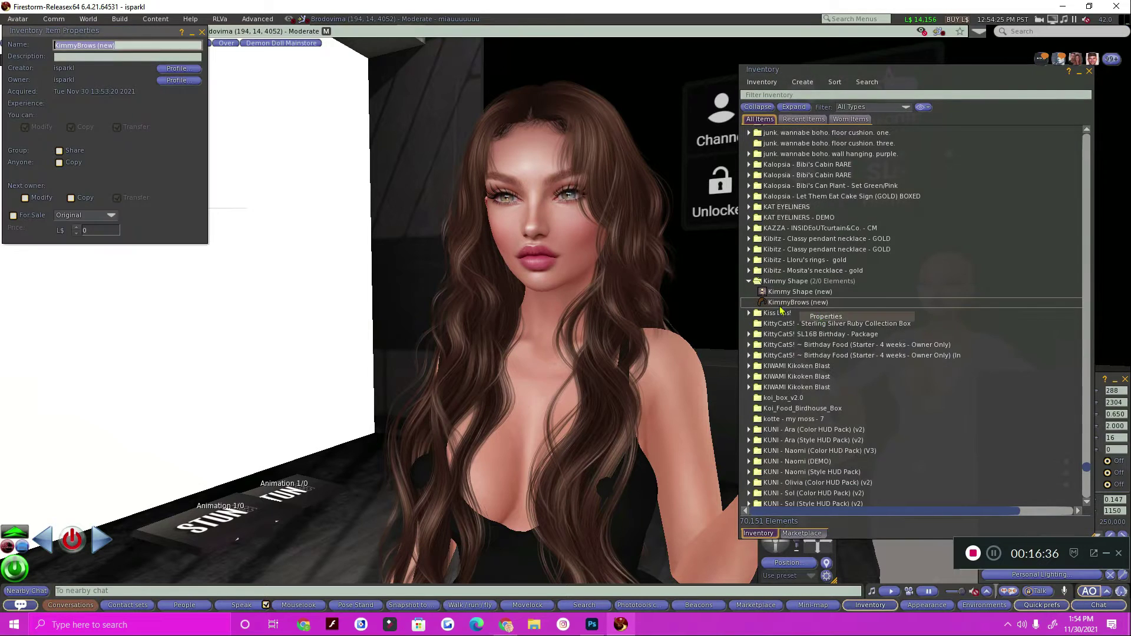
{"action": "left_click", "coordinate": [71, 197]}
{"action": "left_click", "coordinate": [42, 199]}
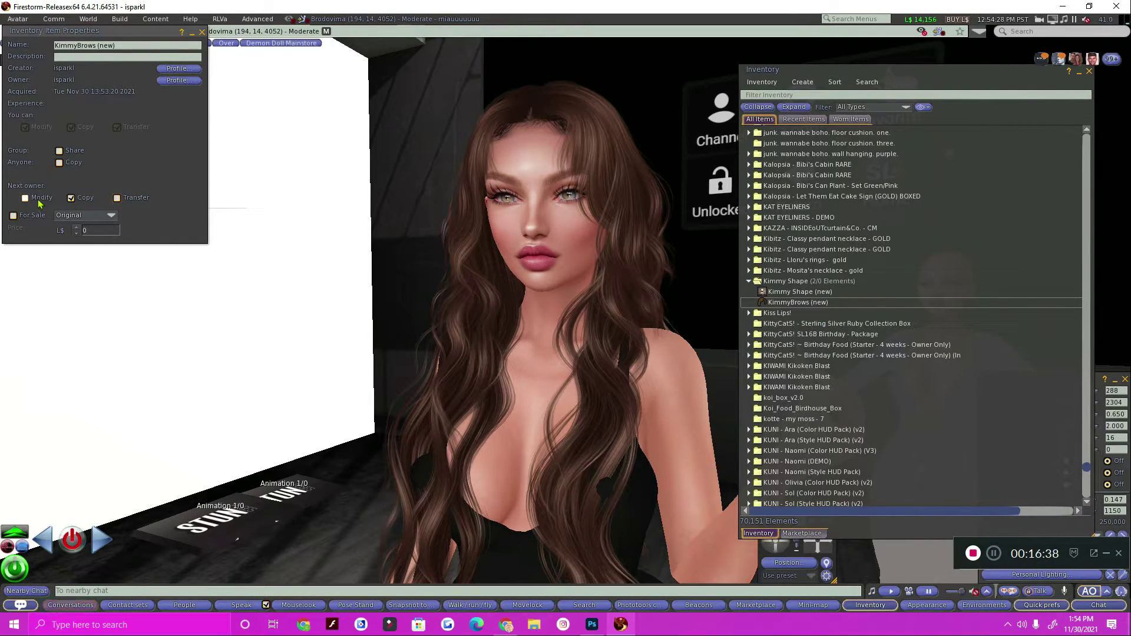
{"action": "left_click", "coordinate": [202, 31]}
{"action": "right_click", "coordinate": [797, 292]}
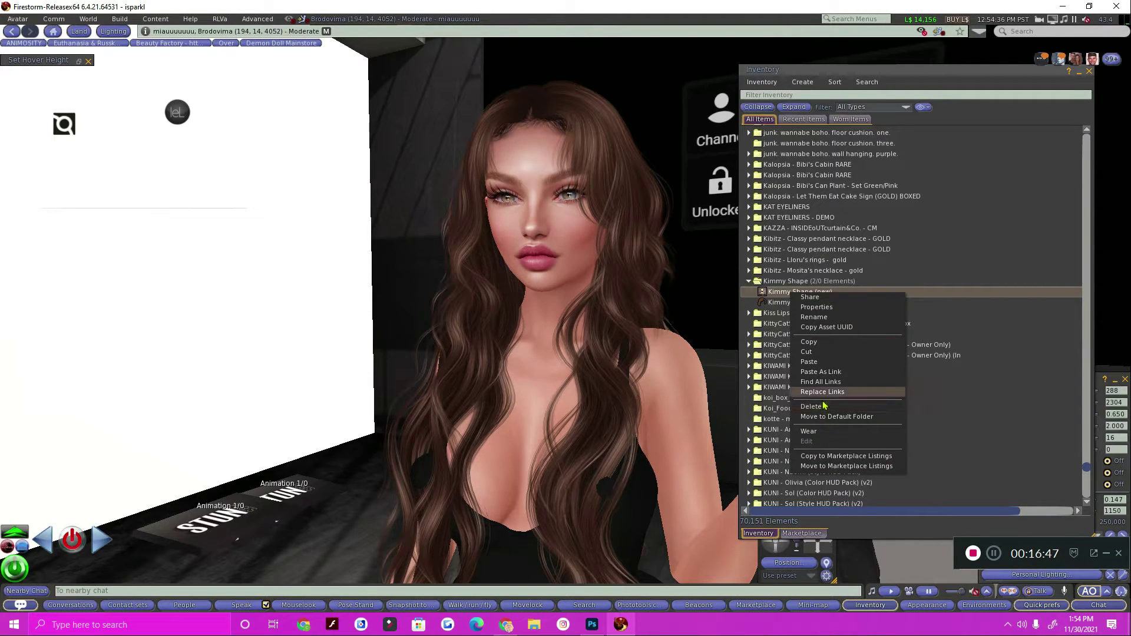
{"action": "right_click", "coordinate": [773, 297]}
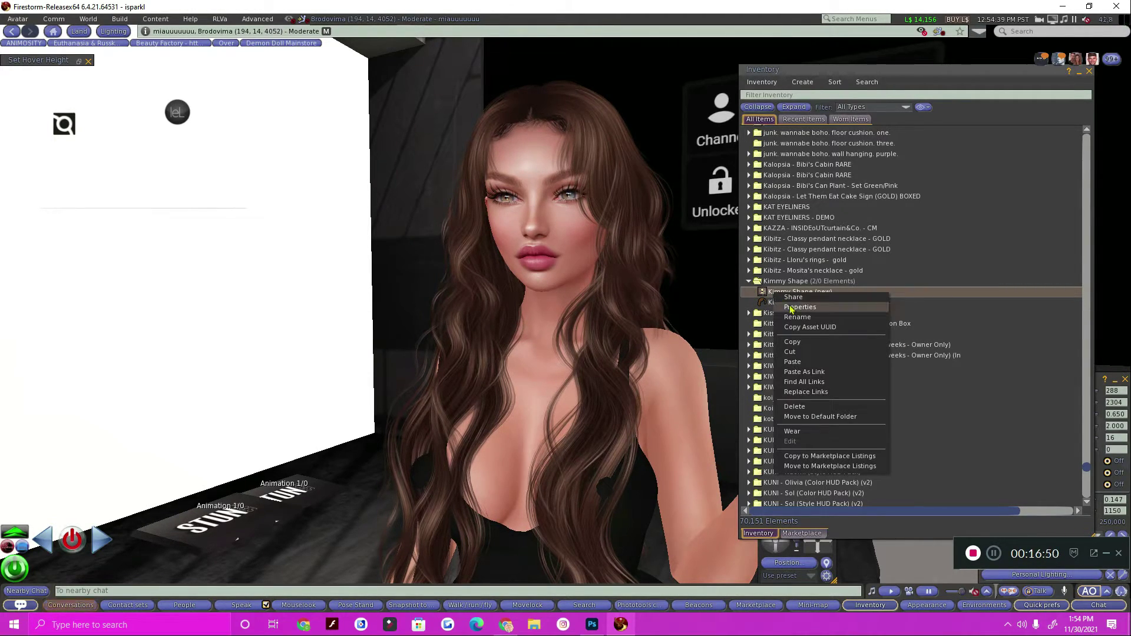
{"action": "left_click", "coordinate": [792, 306]}
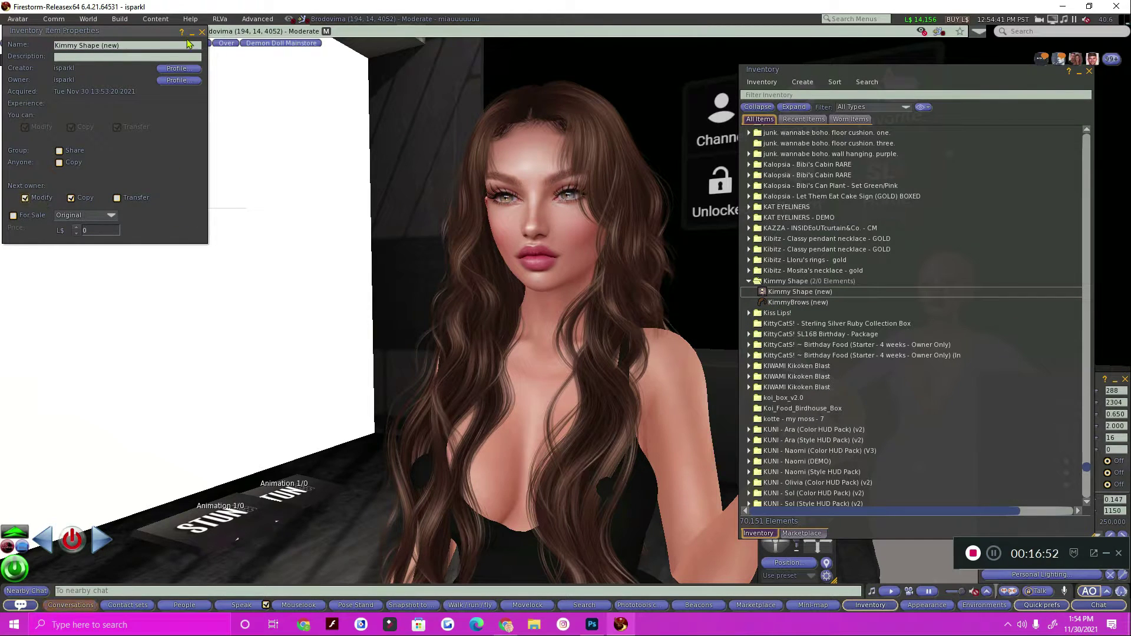
{"action": "left_click", "coordinate": [201, 32]}
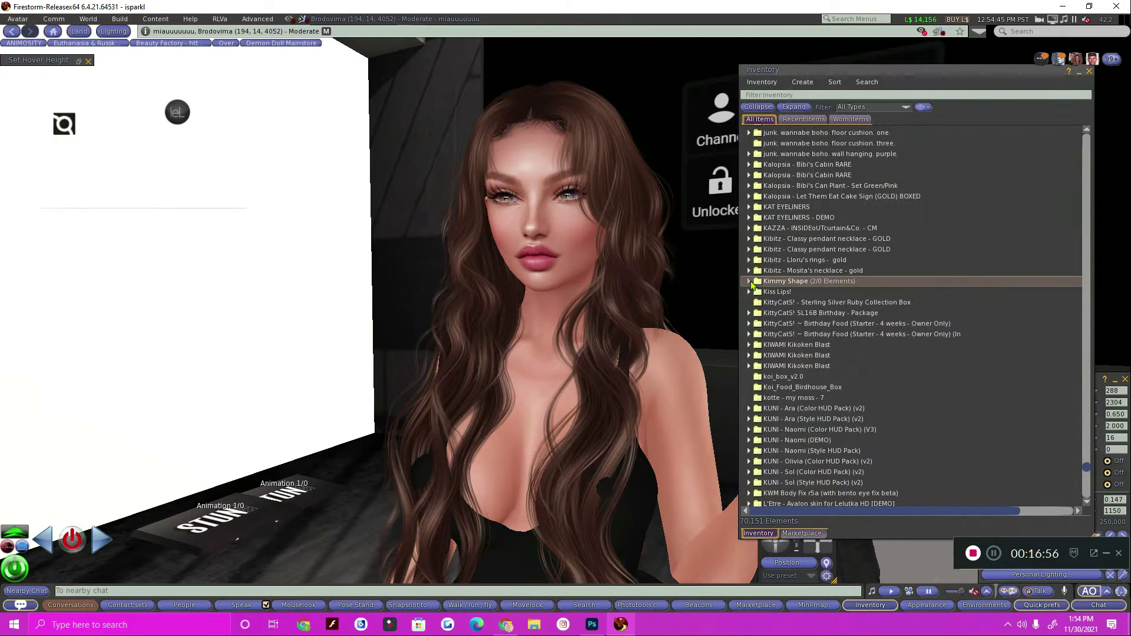
{"action": "right_click", "coordinate": [774, 293]}
- Collapse the Kimmy Shape folder and copy it to Marketplace Listings
{"action": "left_click", "coordinate": [774, 292]}
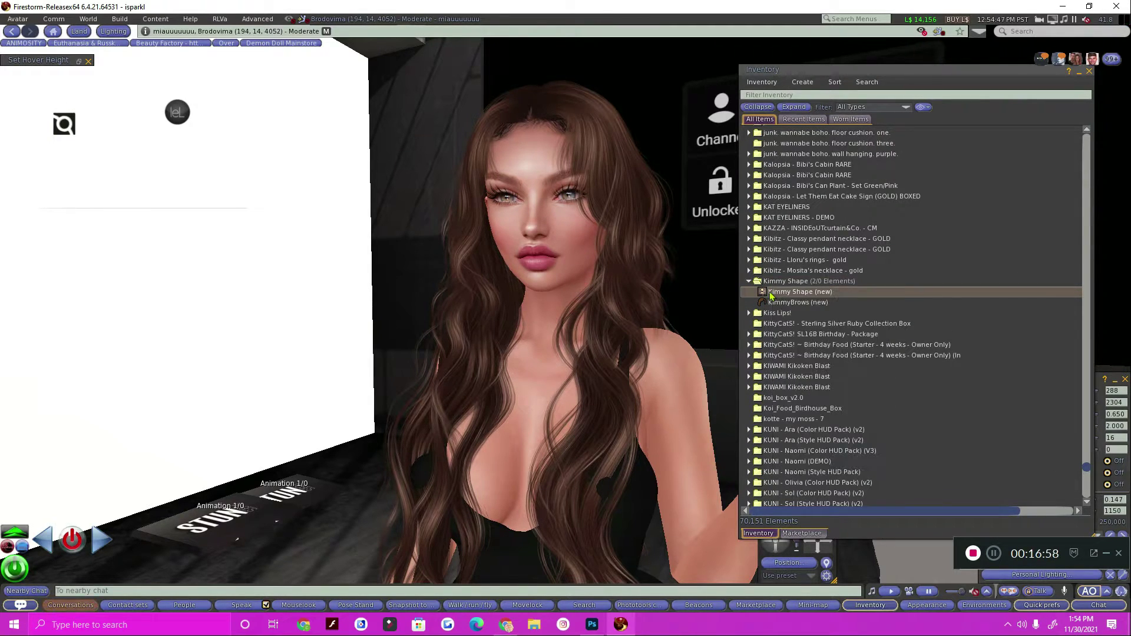
{"action": "left_click", "coordinate": [749, 282]}
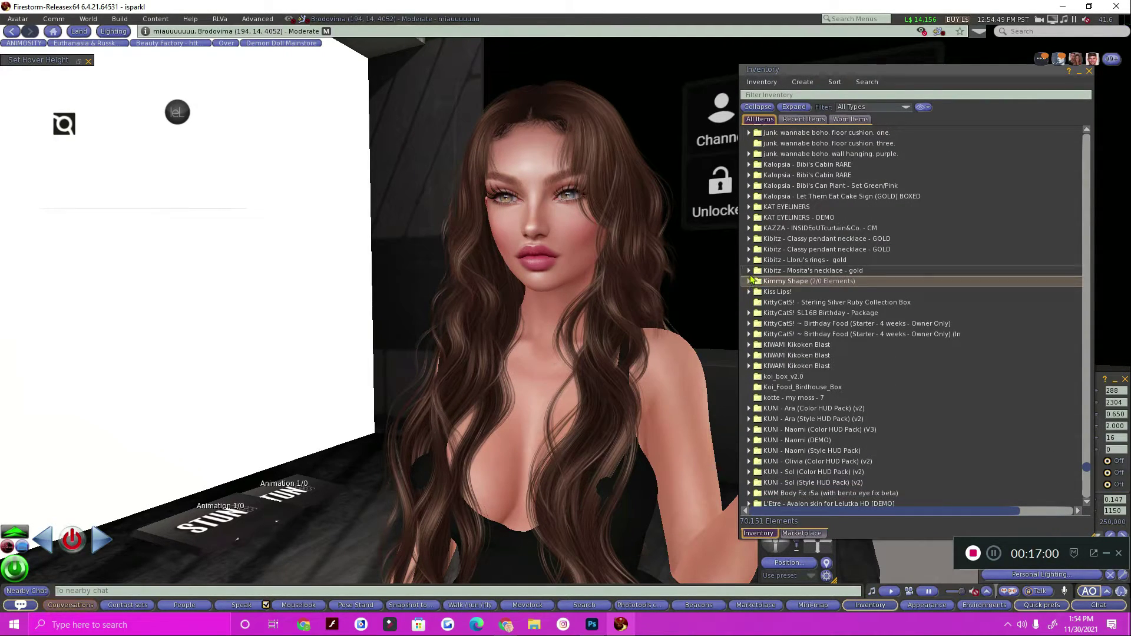
{"action": "right_click", "coordinate": [781, 283]}
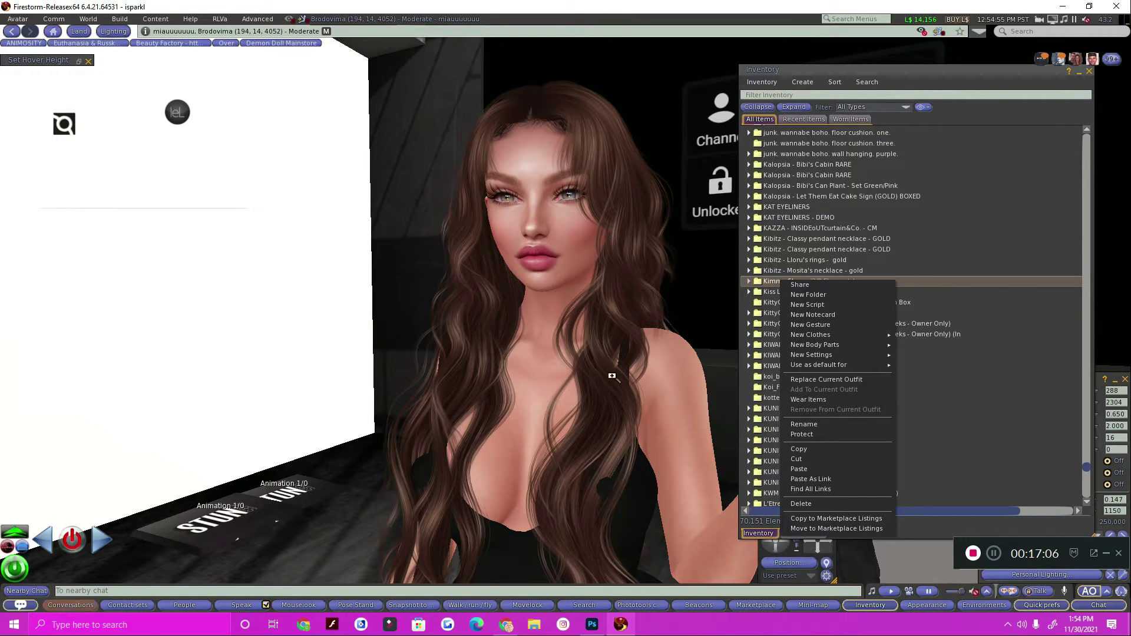
{"action": "left_click", "coordinate": [863, 523]}
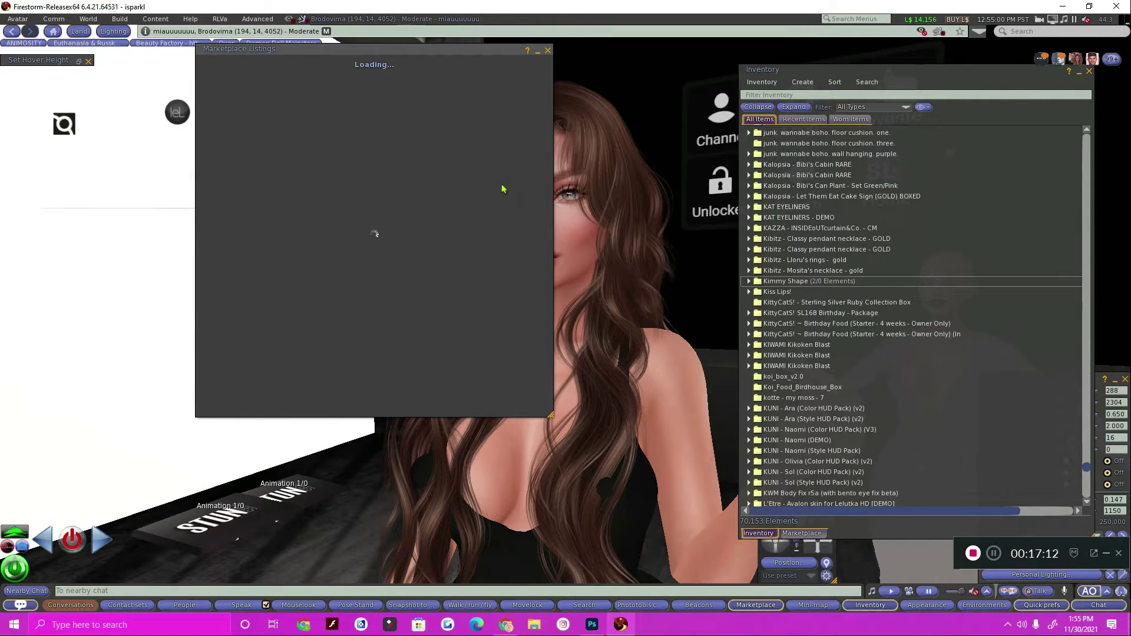
- Scroll Marketplace Listings down to the Kimmy Shape folder
{"action": "scroll", "coordinate": [412, 307], "scroll_direction": "down", "scroll_amount": 15}
{"action": "scroll", "coordinate": [422, 313], "scroll_direction": "down", "scroll_amount": 15}
{"action": "scroll", "coordinate": [429, 306], "scroll_direction": "down", "scroll_amount": 15}
{"action": "scroll", "coordinate": [429, 302], "scroll_direction": "down", "scroll_amount": 4}
{"action": "scroll", "coordinate": [435, 296], "scroll_direction": "down", "scroll_amount": 4}
{"action": "scroll", "coordinate": [434, 297], "scroll_direction": "down", "scroll_amount": 1}
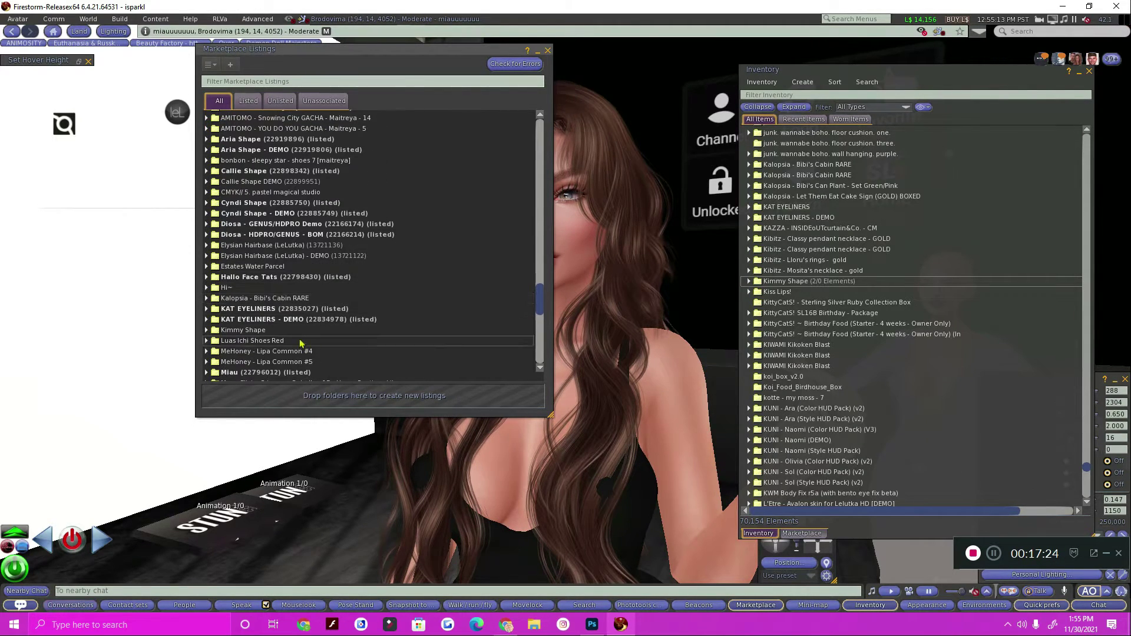
{"action": "left_click", "coordinate": [207, 330]}
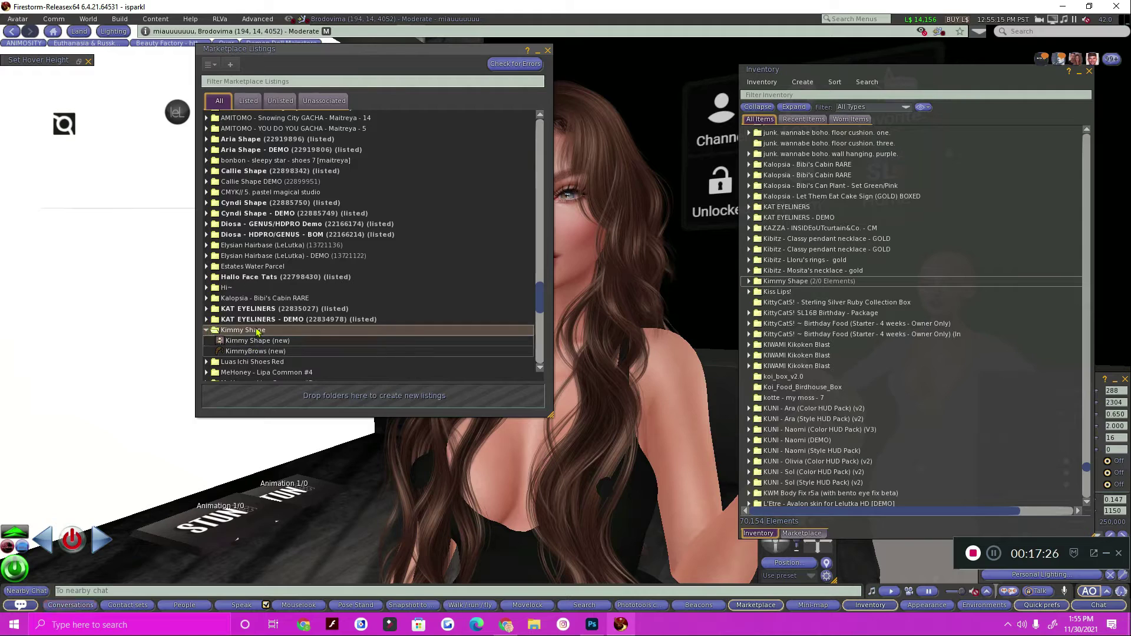
{"action": "left_click", "coordinate": [207, 331]}
- Create a listing for Kimmy Shape, acknowledge the folder-hierarchy notice, and open its Edit listing page
{"action": "right_click", "coordinate": [233, 332]}
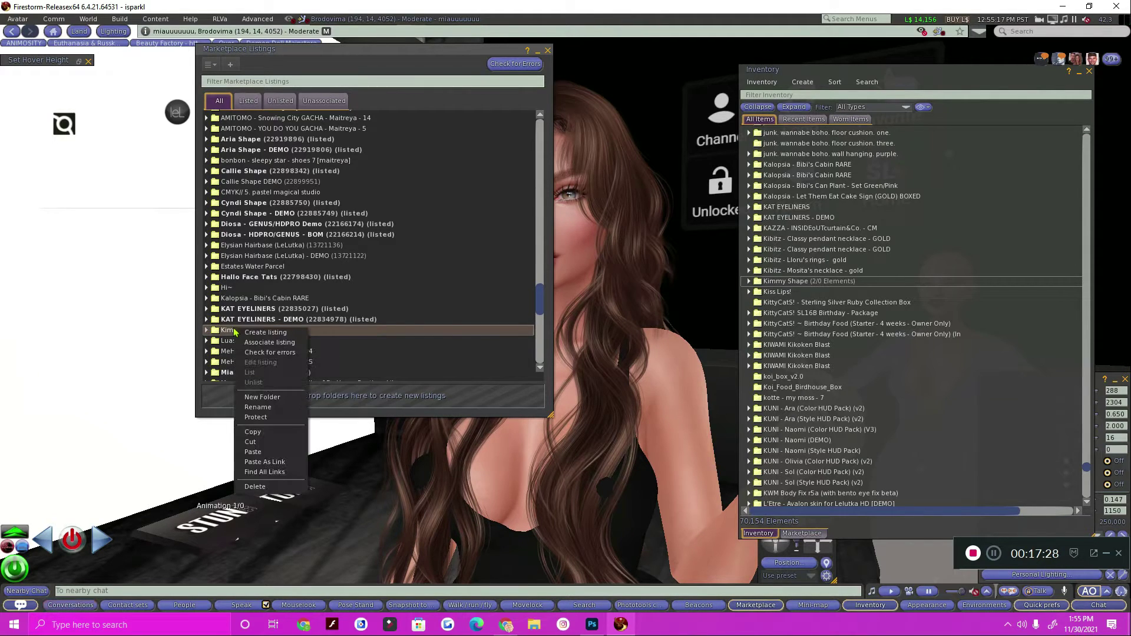
{"action": "left_click", "coordinate": [257, 334]}
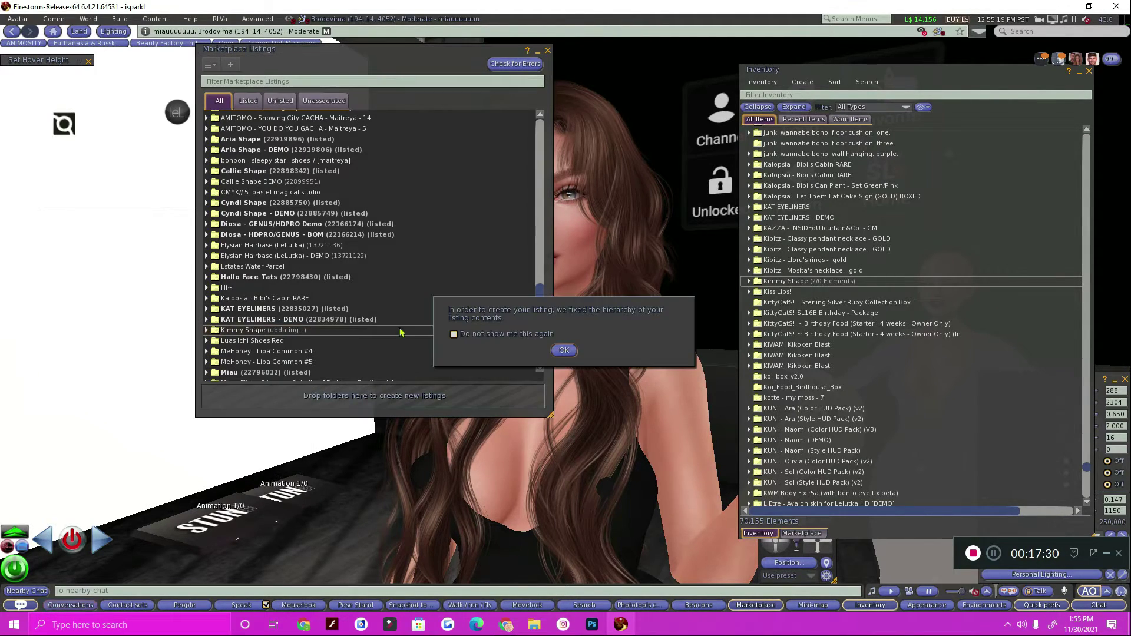
{"action": "left_click", "coordinate": [570, 353]}
{"action": "right_click", "coordinate": [255, 331]}
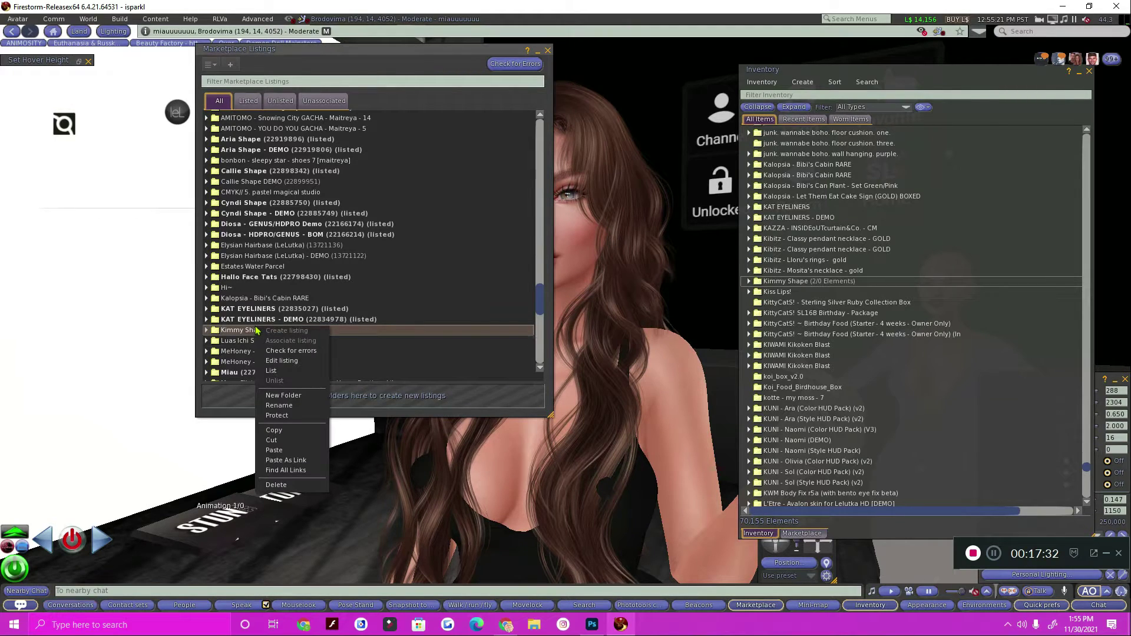
{"action": "left_click", "coordinate": [274, 362]}
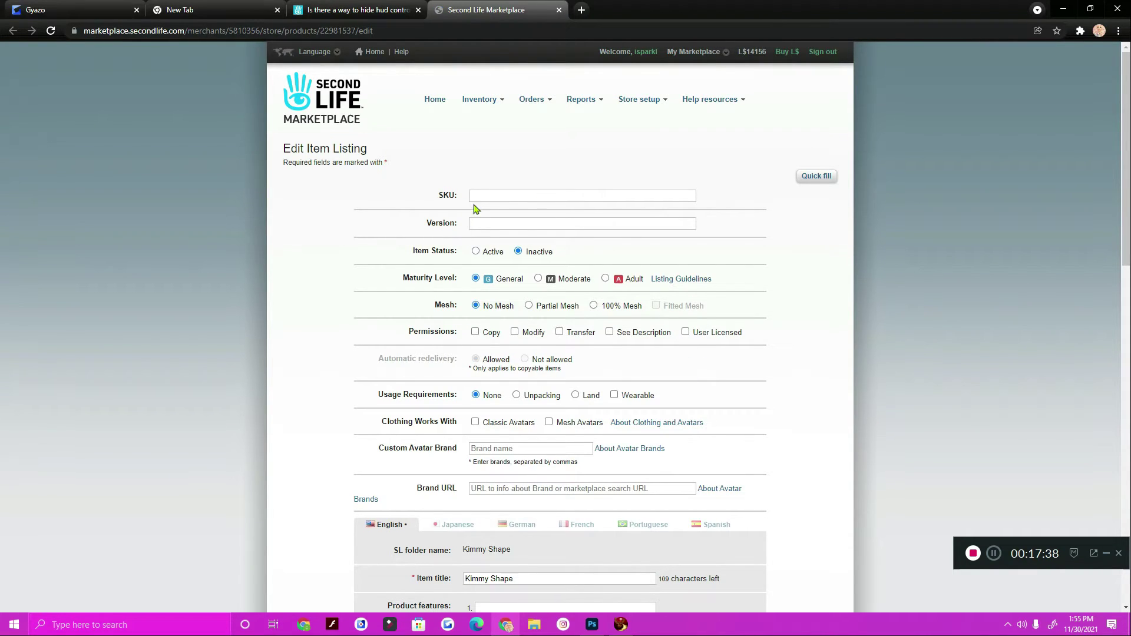
- Set the listing's Item Status to Active and enable Copy and Modify permissions
{"action": "left_click", "coordinate": [475, 252]}
{"action": "left_click", "coordinate": [475, 333]}
{"action": "scroll", "coordinate": [683, 369], "scroll_direction": "down", "scroll_amount": 3}
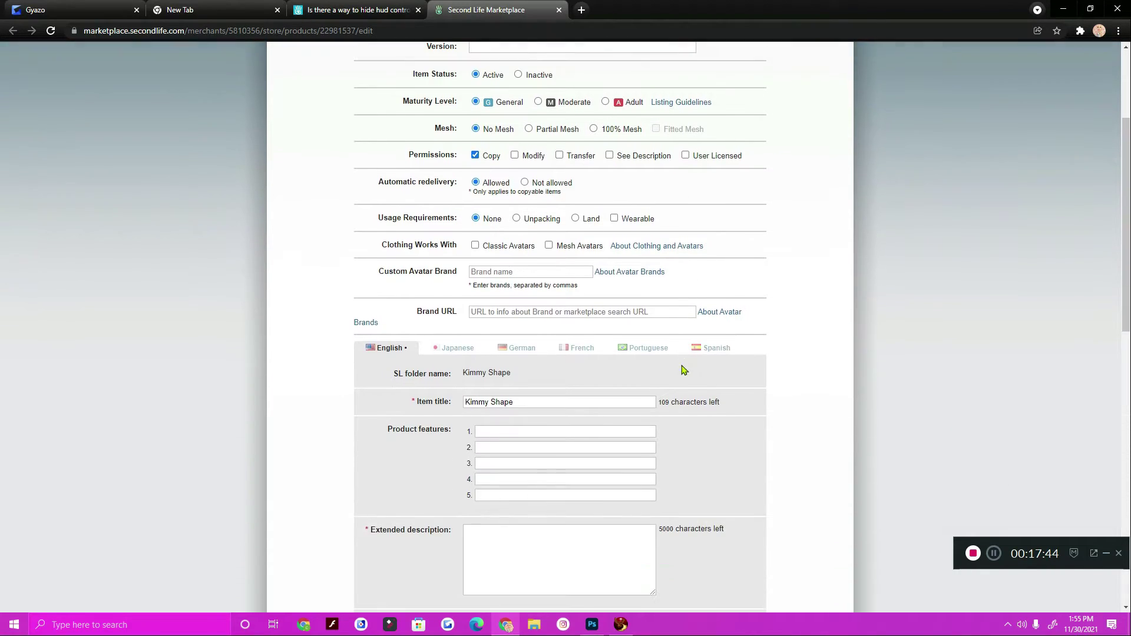
{"action": "left_click", "coordinate": [515, 155]}
{"action": "scroll", "coordinate": [489, 305], "scroll_direction": "down", "scroll_amount": 2}
- Enter the extended description 'Kimmy shape for tutorial'
{"action": "left_click", "coordinate": [488, 419]}
{"action": "type", "text": "Kimmy shape for tutorial"}
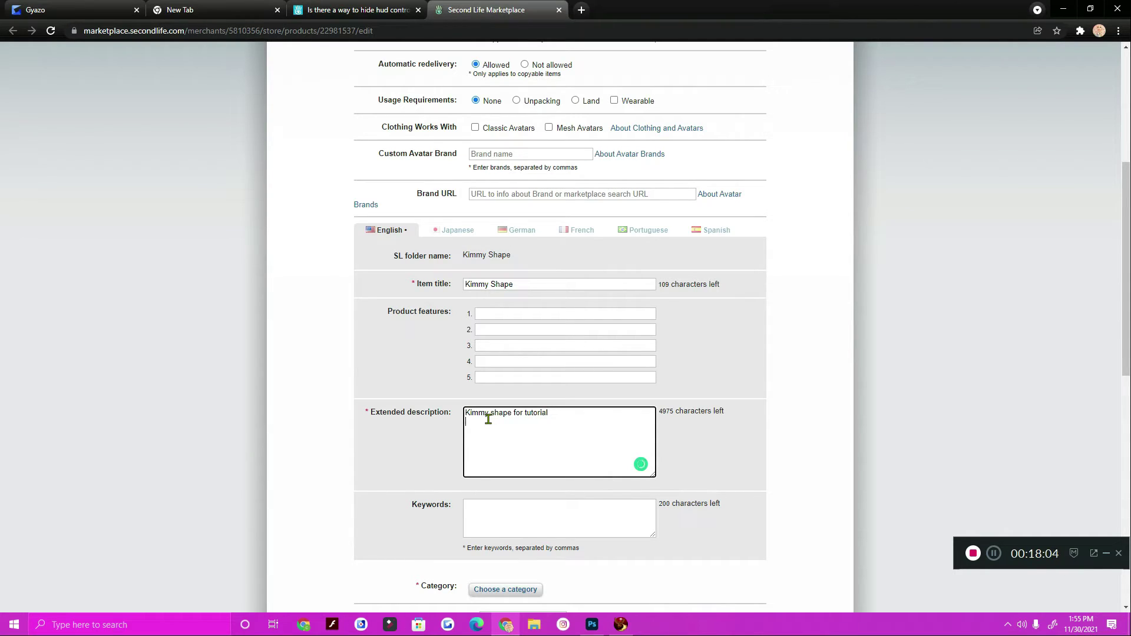
{"action": "left_click", "coordinate": [493, 512]}
{"action": "scroll", "coordinate": [486, 516], "scroll_direction": "down", "scroll_amount": 1}
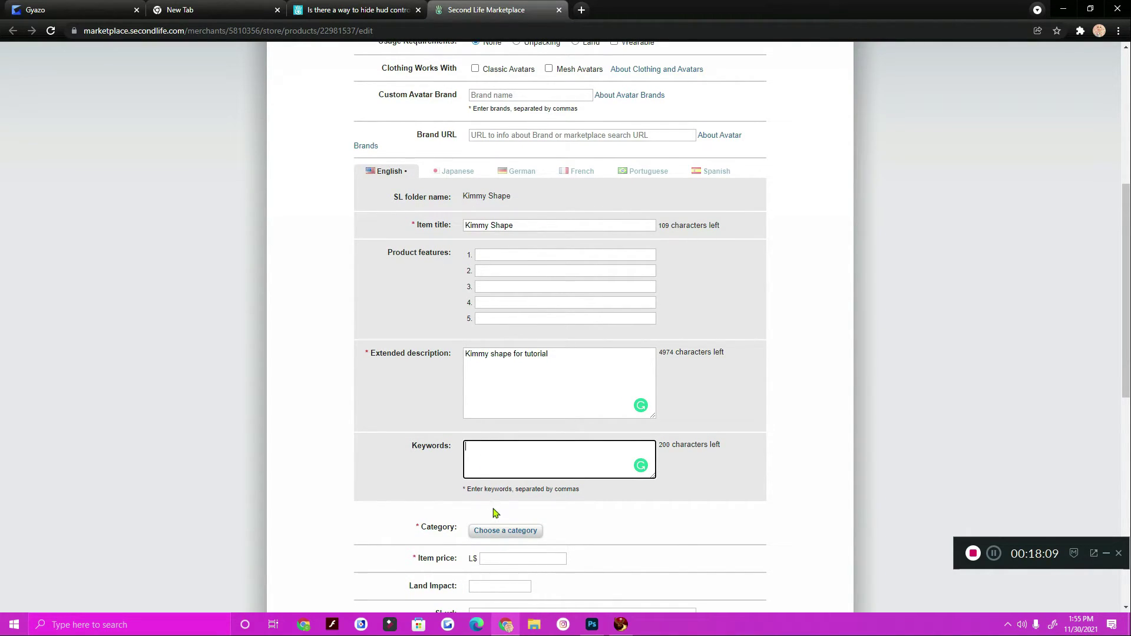
{"action": "left_click", "coordinate": [477, 536]}
- Search categories for 'shapes' and file the listing under Female Avatar Shapes
{"action": "left_click", "coordinate": [464, 158]}
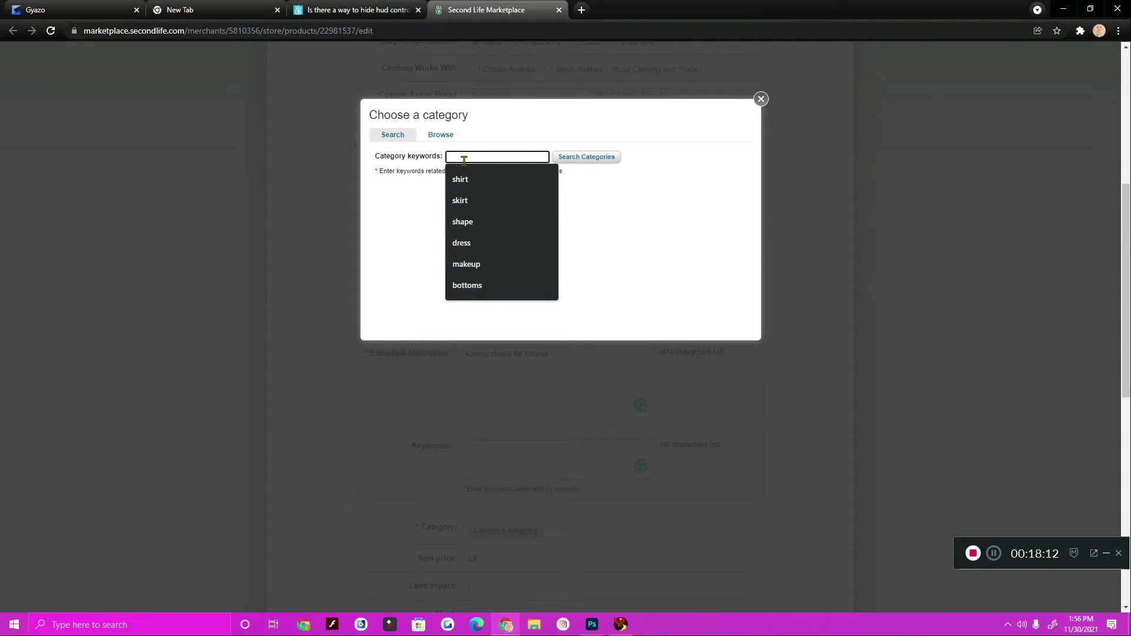
{"action": "type", "text": "shspe"}
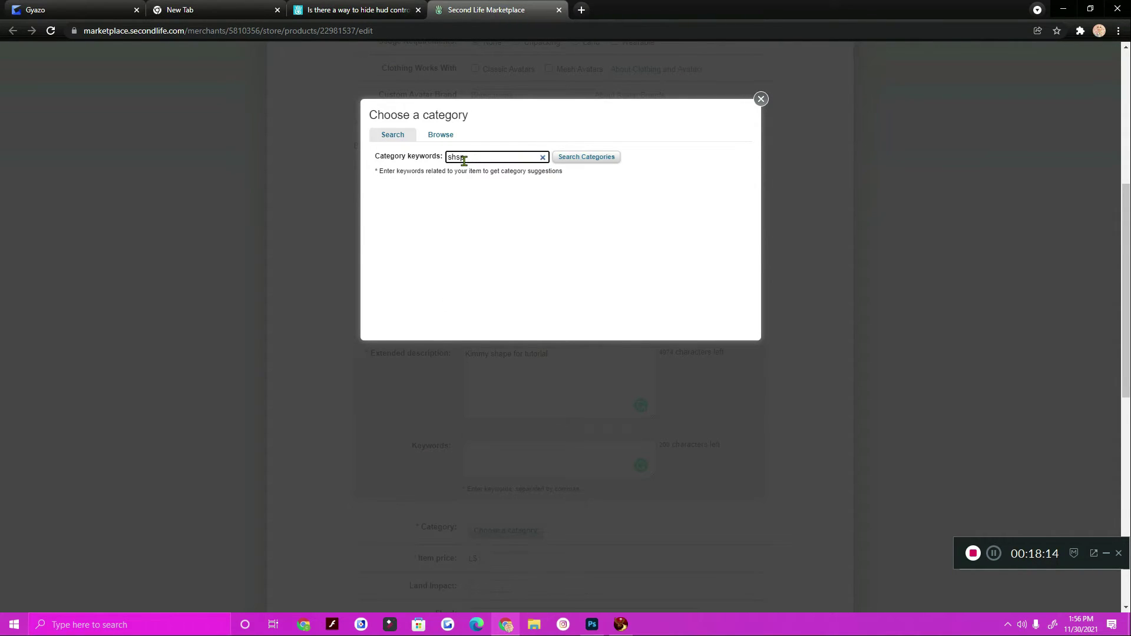
{"action": "key", "text": "BackSpace"}
{"action": "key", "text": "BackSpace"}
{"action": "key", "text": "BackSpace"}
{"action": "type", "text": "apes"}
{"action": "key", "text": "Return"}
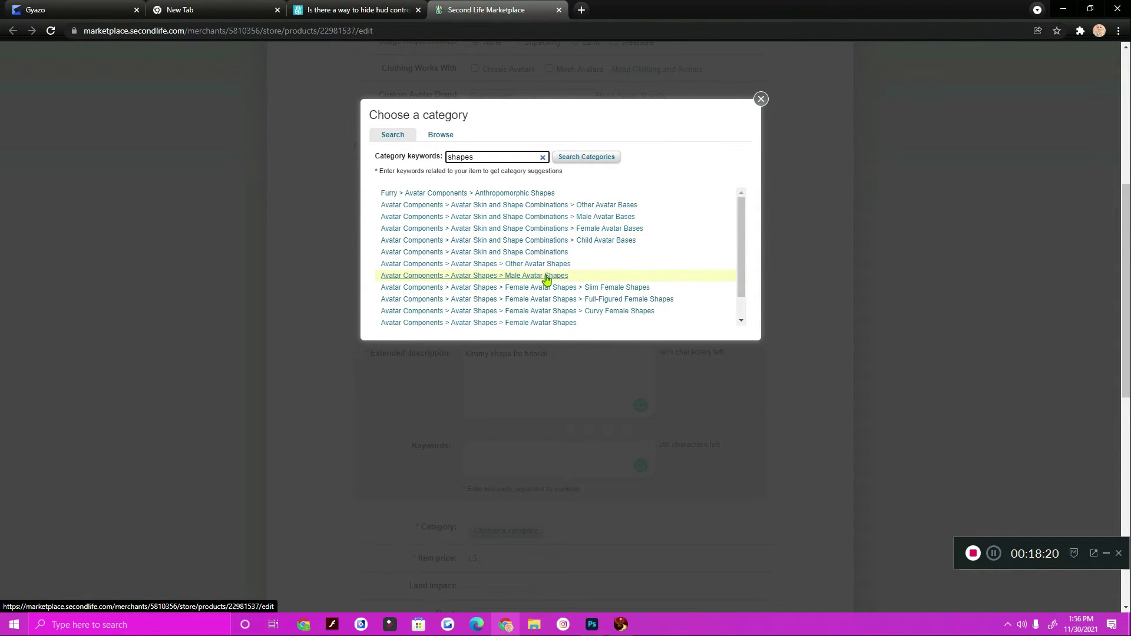
{"action": "left_click", "coordinate": [545, 322]}
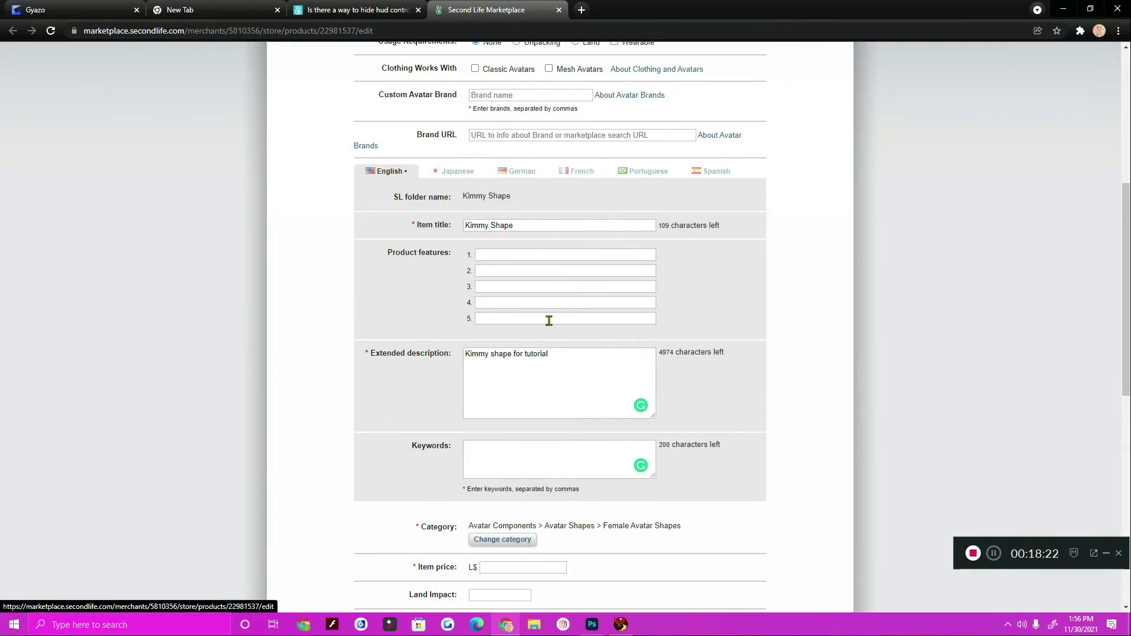
{"action": "scroll", "coordinate": [545, 324], "scroll_direction": "down", "scroll_amount": 4}
- Set the item price to L$10
{"action": "left_click", "coordinate": [513, 333]}
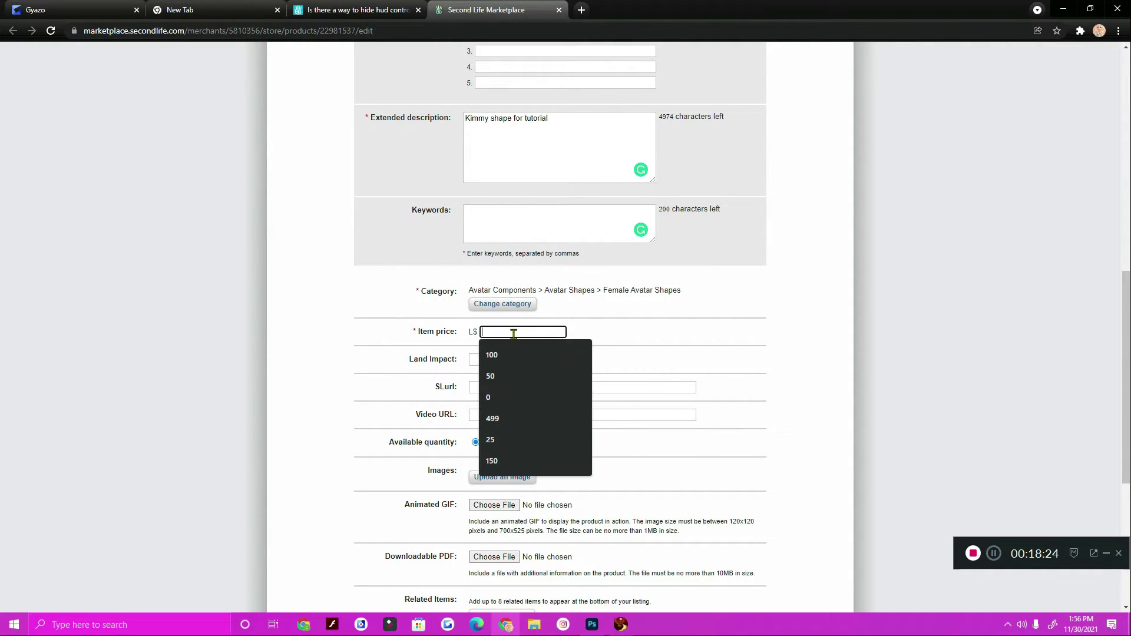
{"action": "type", "text": "0"}
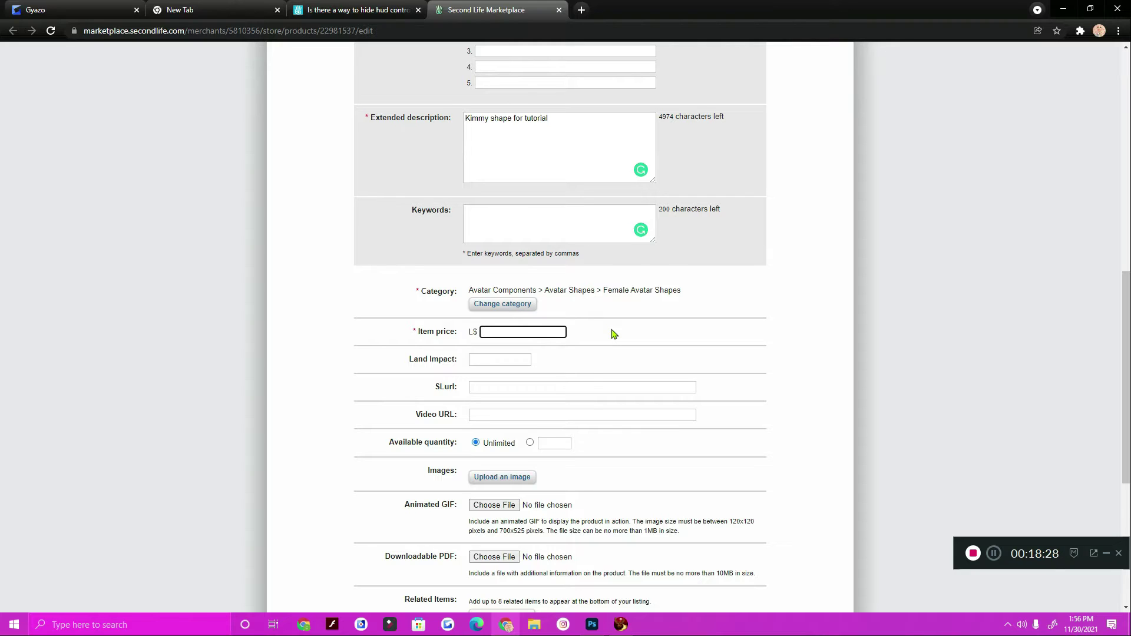
{"action": "type", "text": "10"}
{"action": "left_click", "coordinate": [745, 310]}
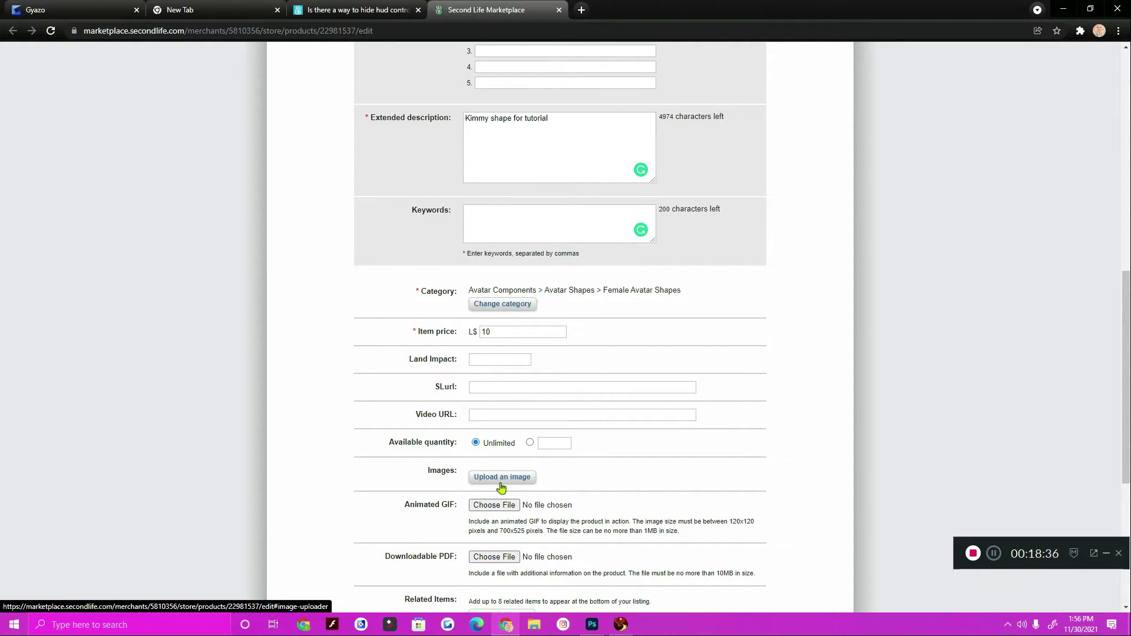
{"action": "left_click", "coordinate": [620, 624]}
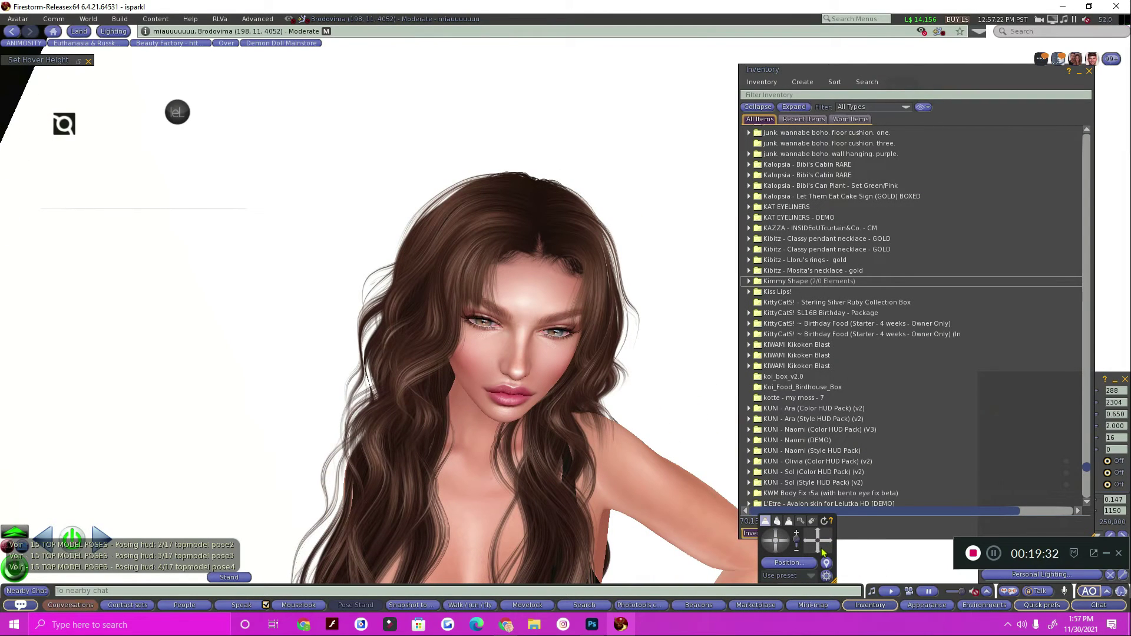
- Pan and zoom the camera out to the avatar's full body, then orbit around it
{"action": "left_click", "coordinate": [818, 552]}
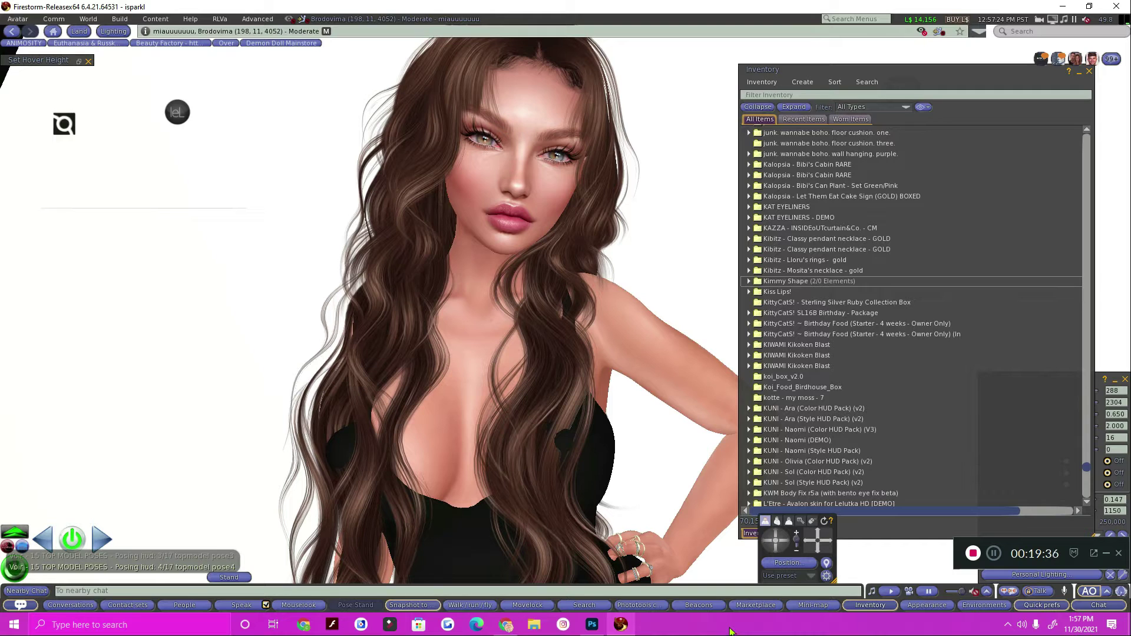
{"action": "left_click", "coordinate": [799, 521]}
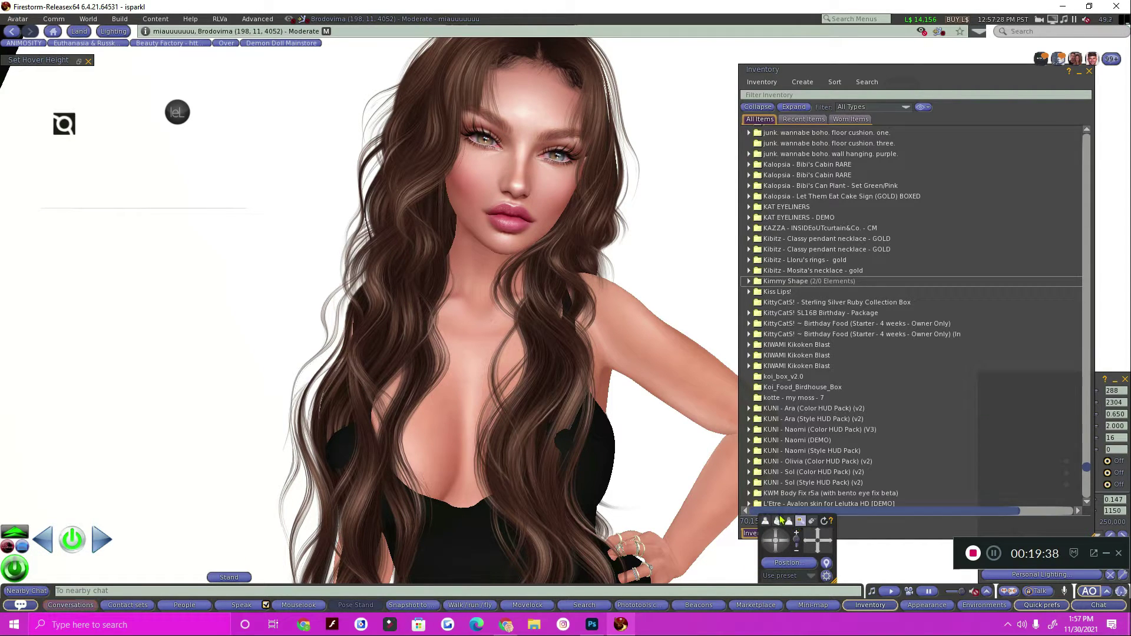
{"action": "scroll", "coordinate": [546, 459], "scroll_direction": "down", "scroll_amount": 5}
{"action": "scroll", "coordinate": [545, 459], "scroll_direction": "down", "scroll_amount": 2}
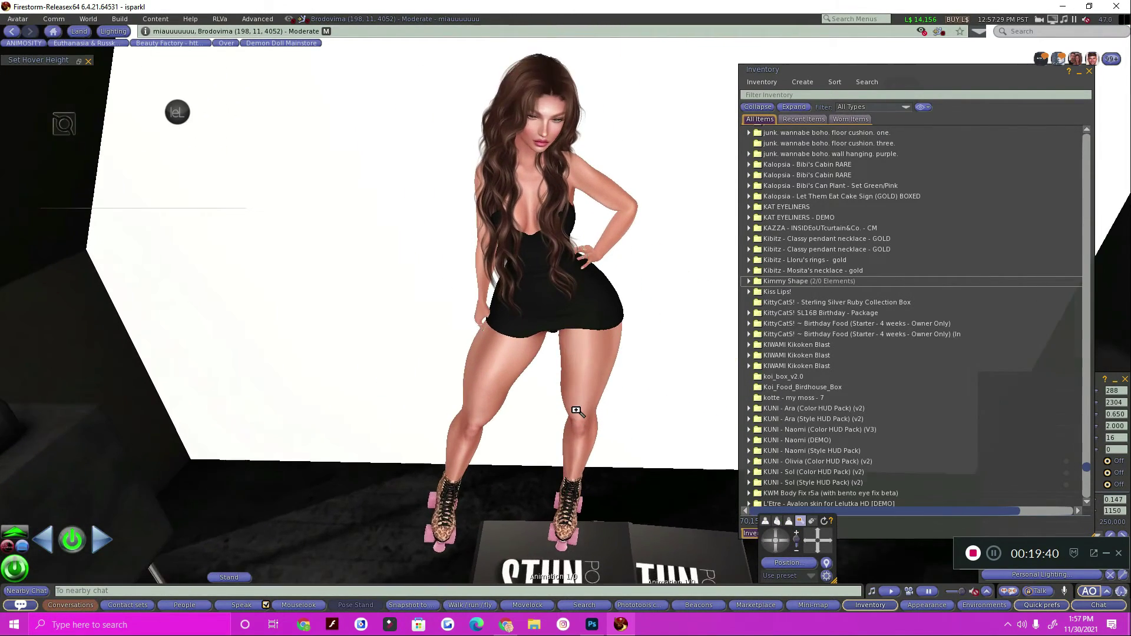
{"action": "scroll", "coordinate": [686, 444], "scroll_direction": "up", "scroll_amount": 5}
{"action": "left_click_drag", "start_coordinate": [775, 547], "coordinate": [779, 541]}
{"action": "left_click", "coordinate": [764, 521]}
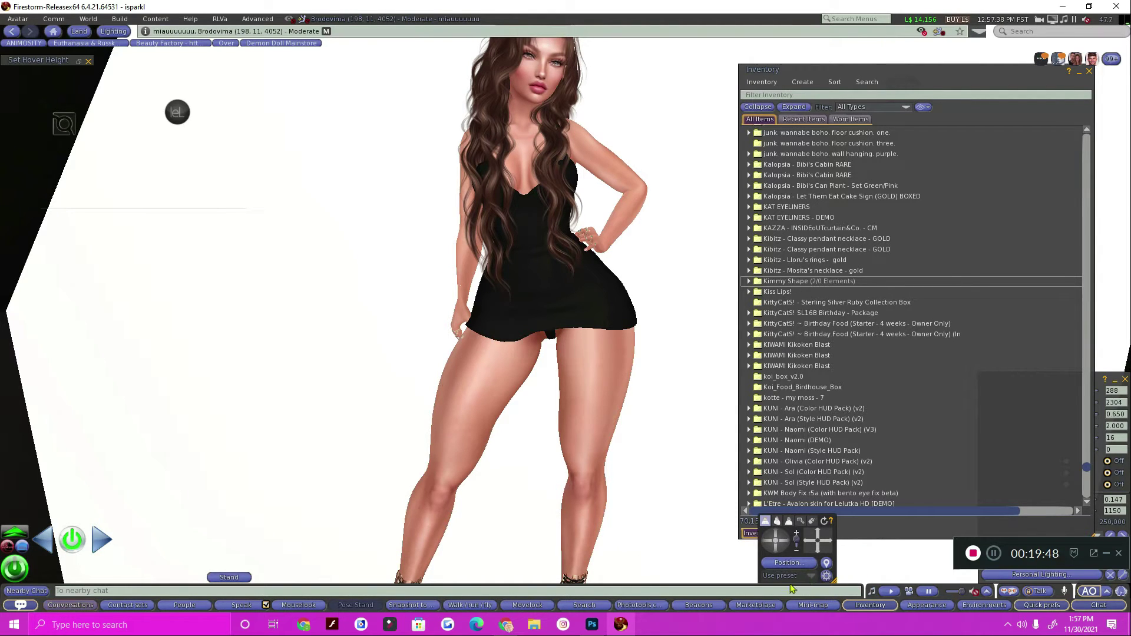
{"action": "left_click", "coordinate": [591, 623]}
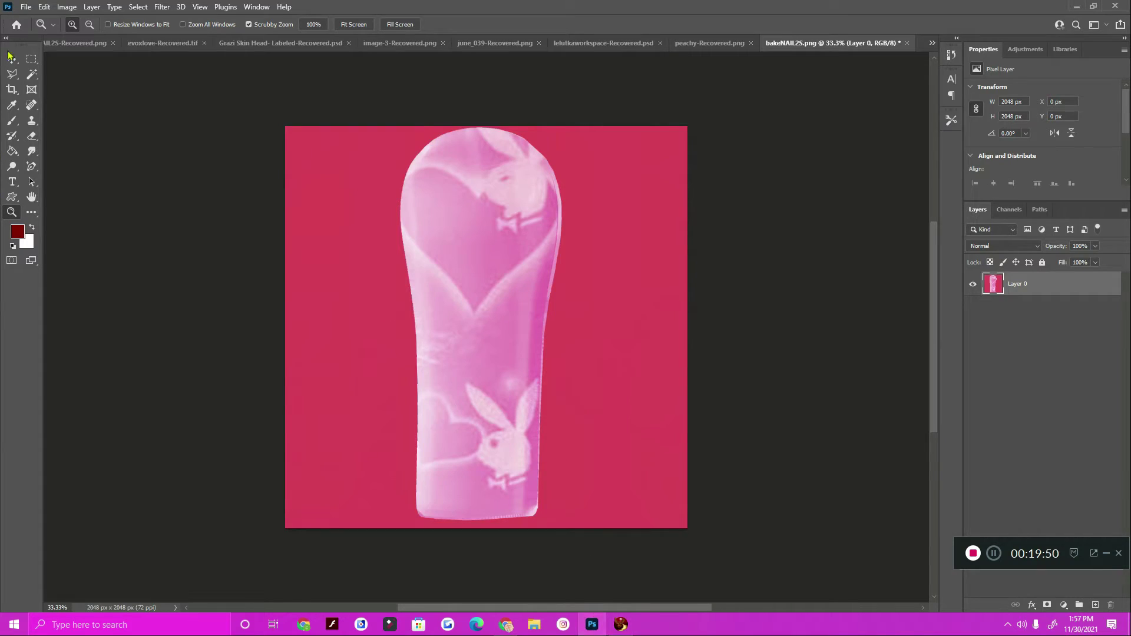
- Open the image file june_036.png through File > Open
{"action": "left_click", "coordinate": [26, 7]}
{"action": "left_click", "coordinate": [37, 31]}
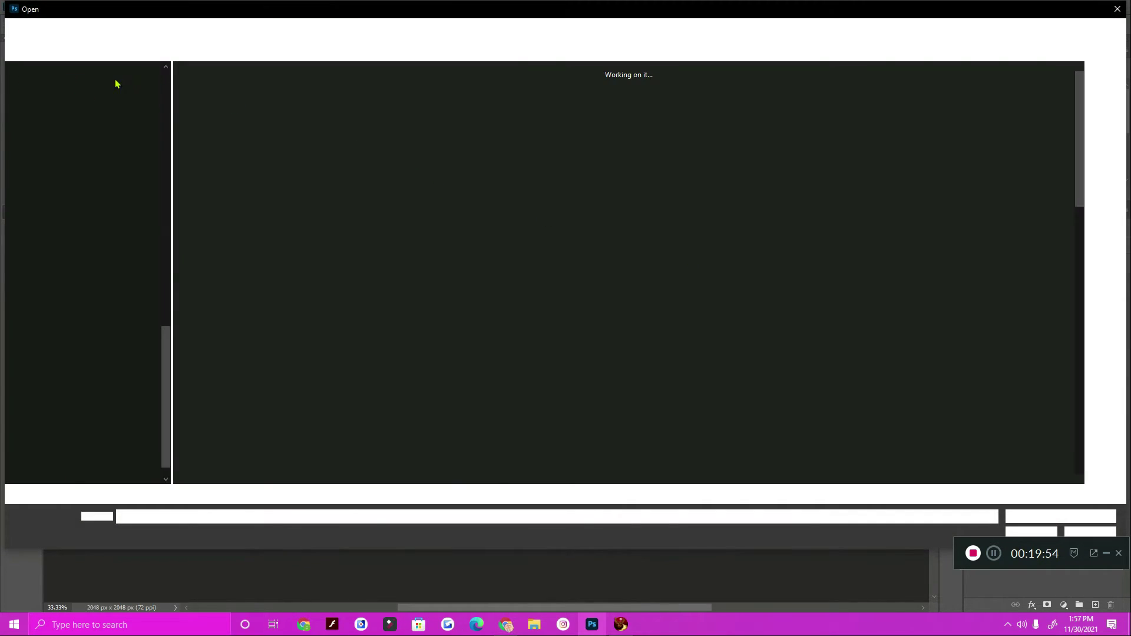
{"action": "scroll", "coordinate": [624, 271], "scroll_direction": "down", "scroll_amount": 10}
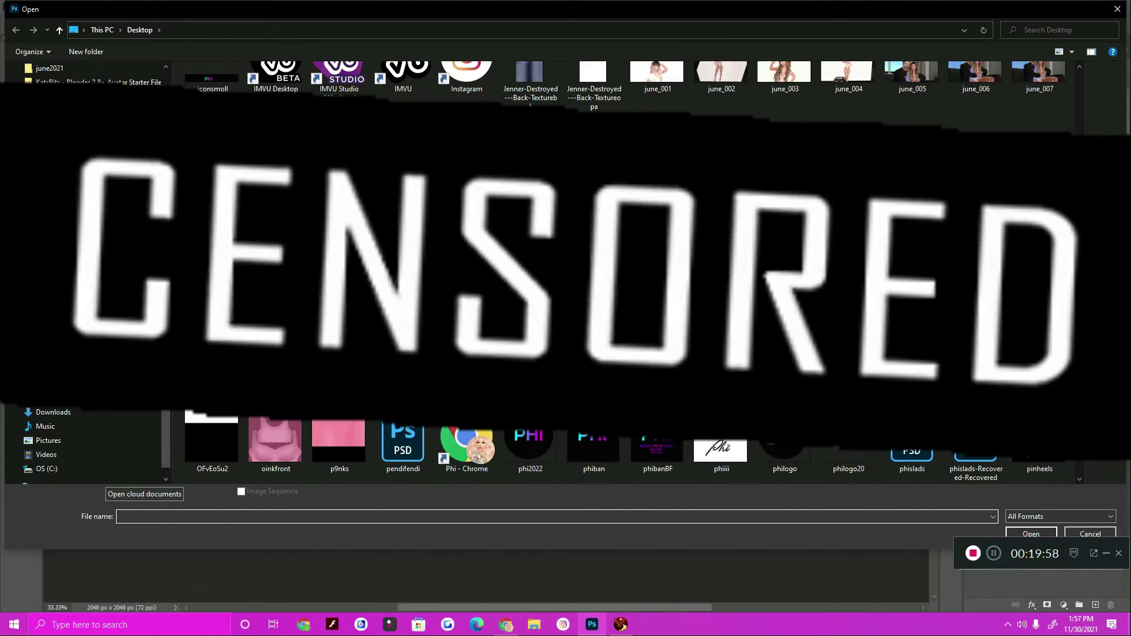
{"action": "type", "text": "bakeNAIL2S"}
{"action": "key", "text": "Return"}
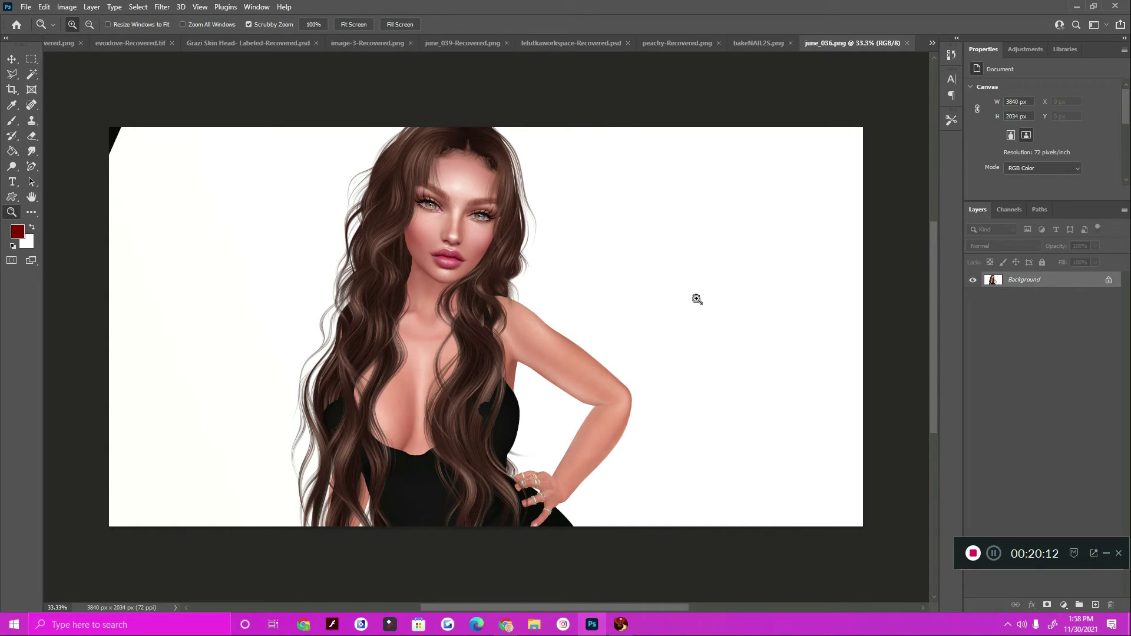
- Close the Firestorm inventory and save the Marketplace listing changes with Update
{"action": "left_click", "coordinate": [620, 624]}
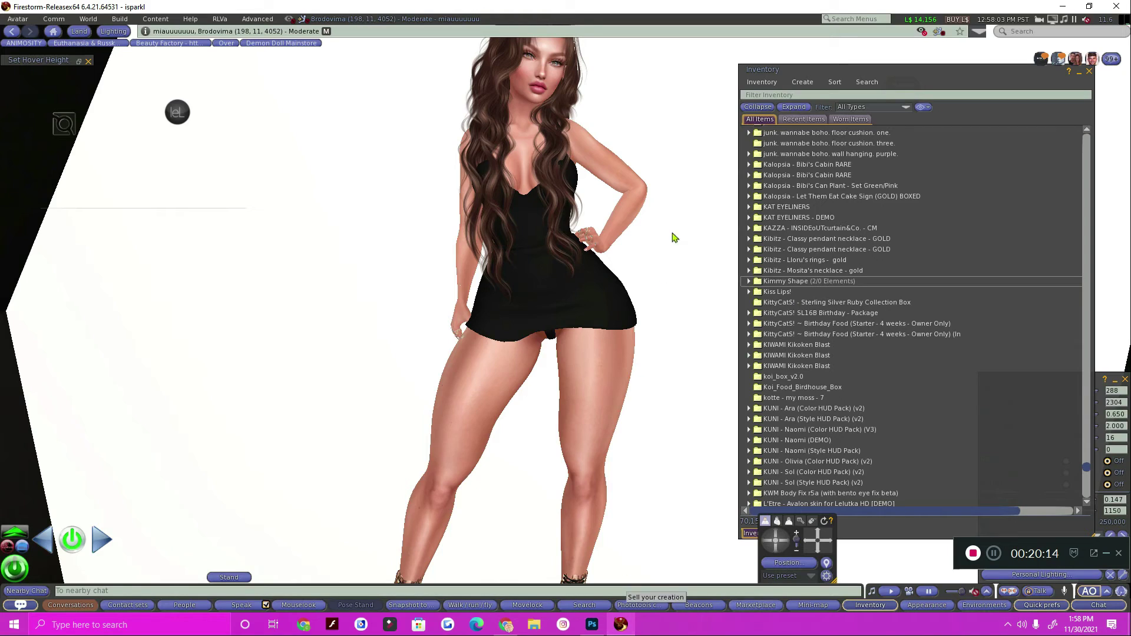
{"action": "left_click", "coordinate": [870, 605]}
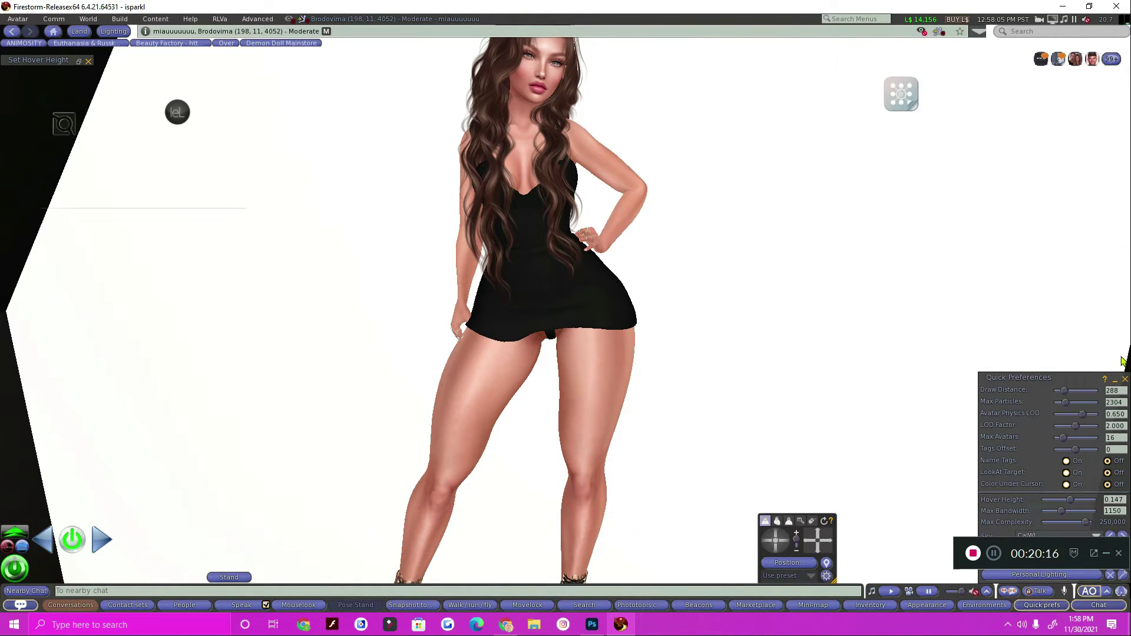
{"action": "left_click", "coordinate": [506, 624]}
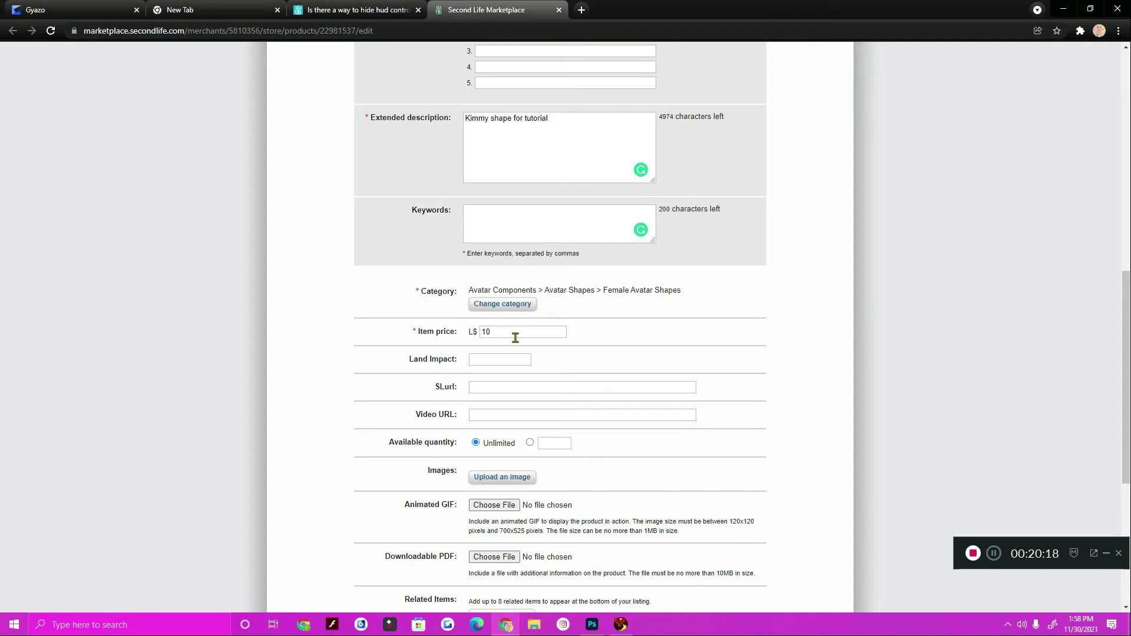
{"action": "scroll", "coordinate": [507, 484], "scroll_direction": "down", "scroll_amount": 4}
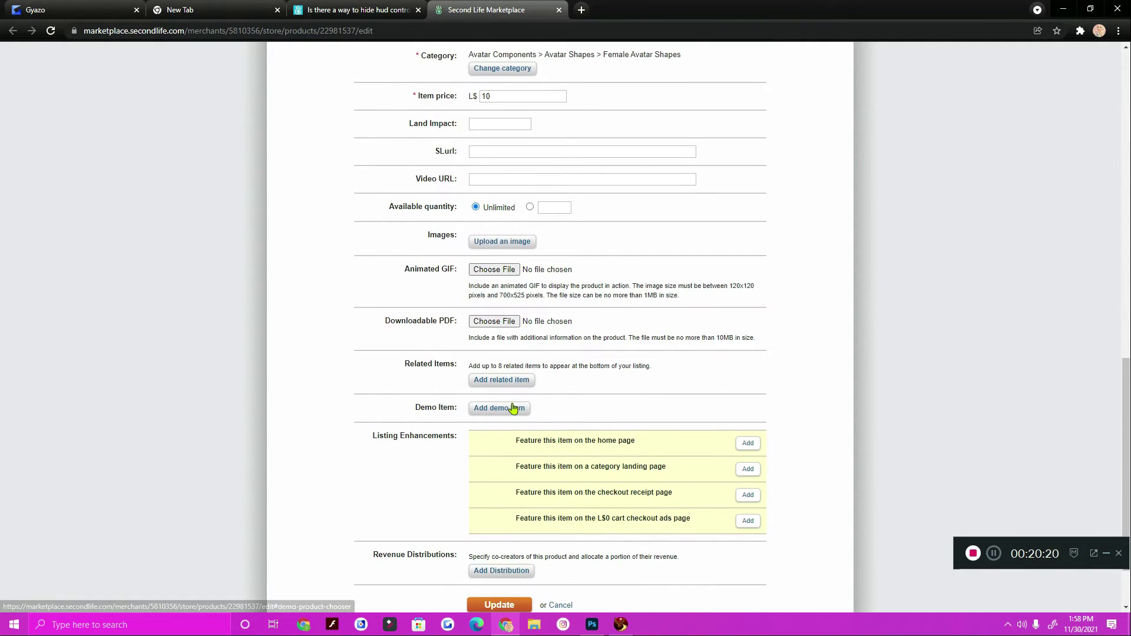
{"action": "scroll", "coordinate": [508, 420], "scroll_direction": "down", "scroll_amount": 1}
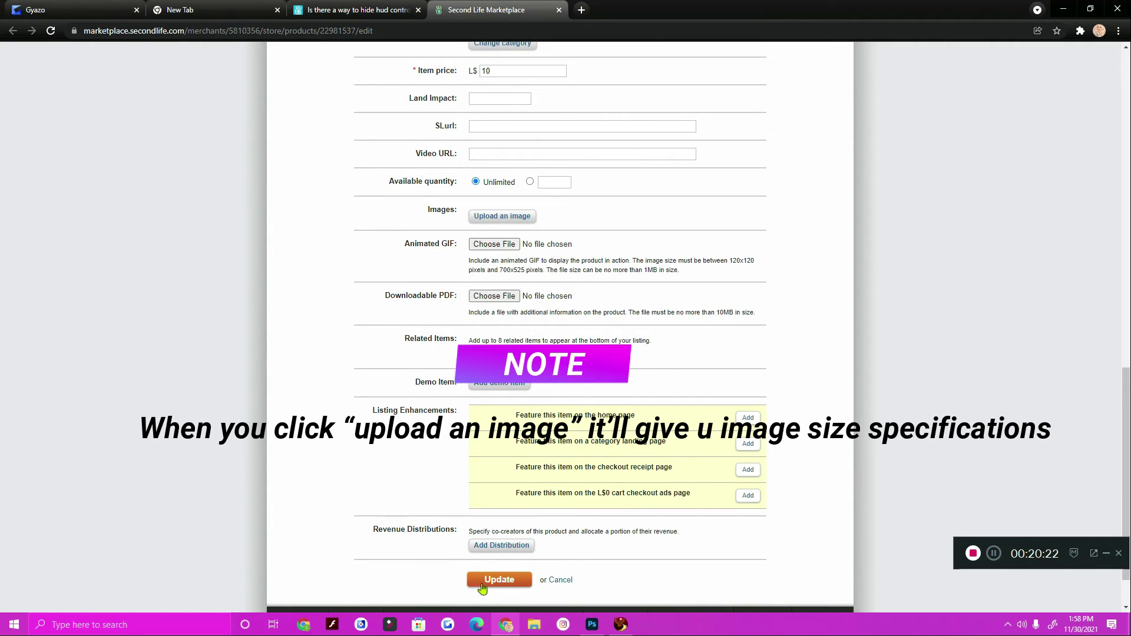
{"action": "left_click", "coordinate": [483, 580]}
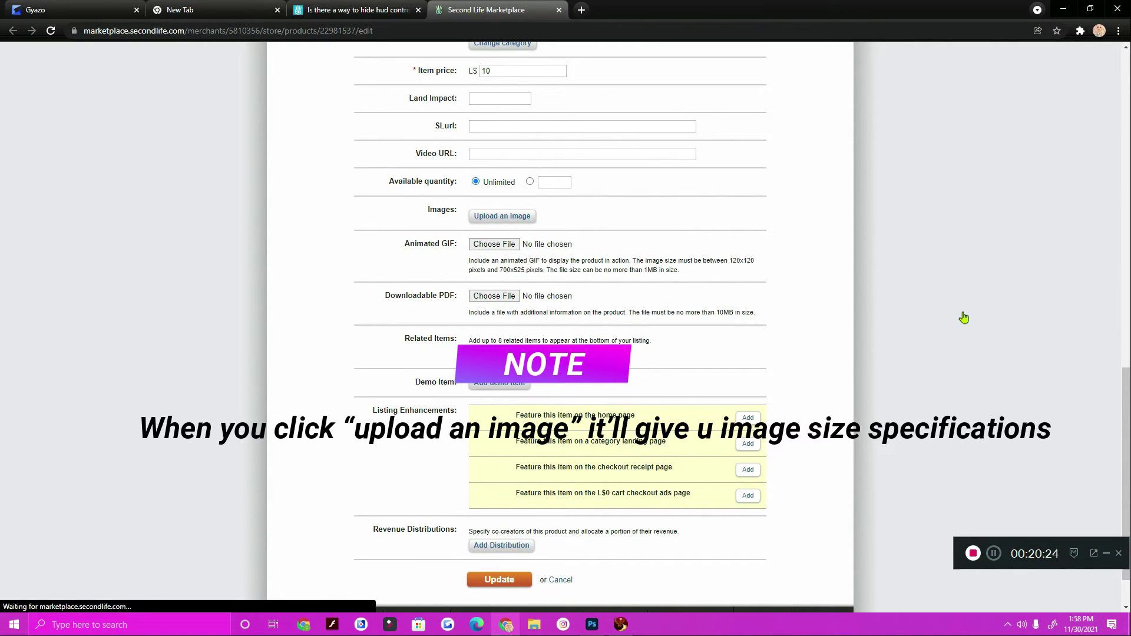
- Open the Kimmy Shape product page from Manage listings
{"action": "scroll", "coordinate": [773, 416], "scroll_direction": "up", "scroll_amount": 12}
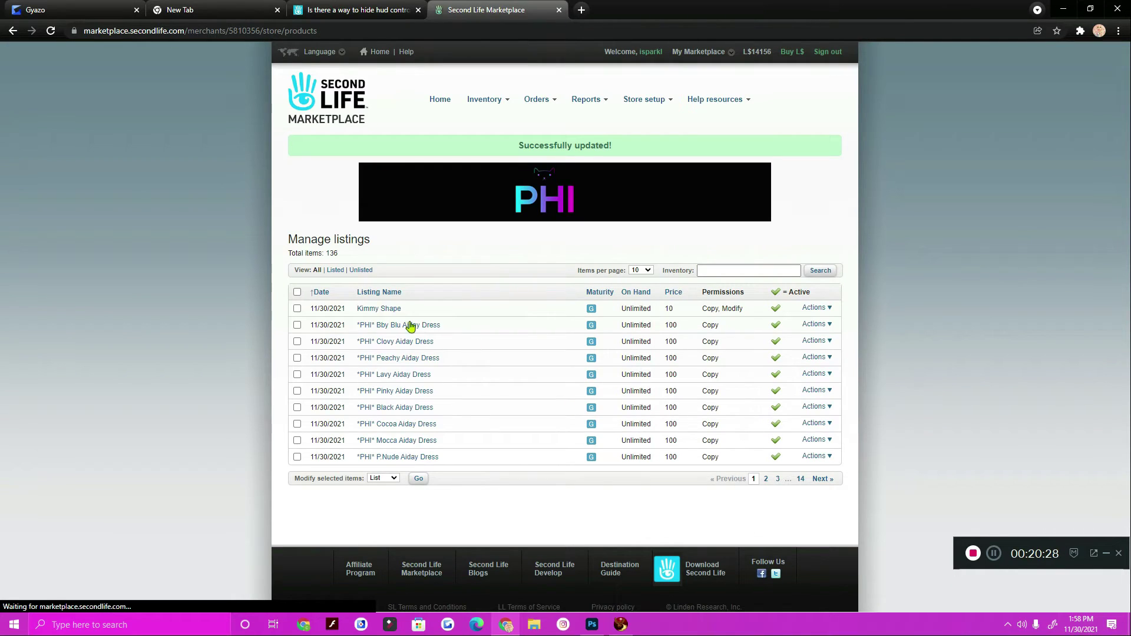
{"action": "left_click", "coordinate": [392, 314]}
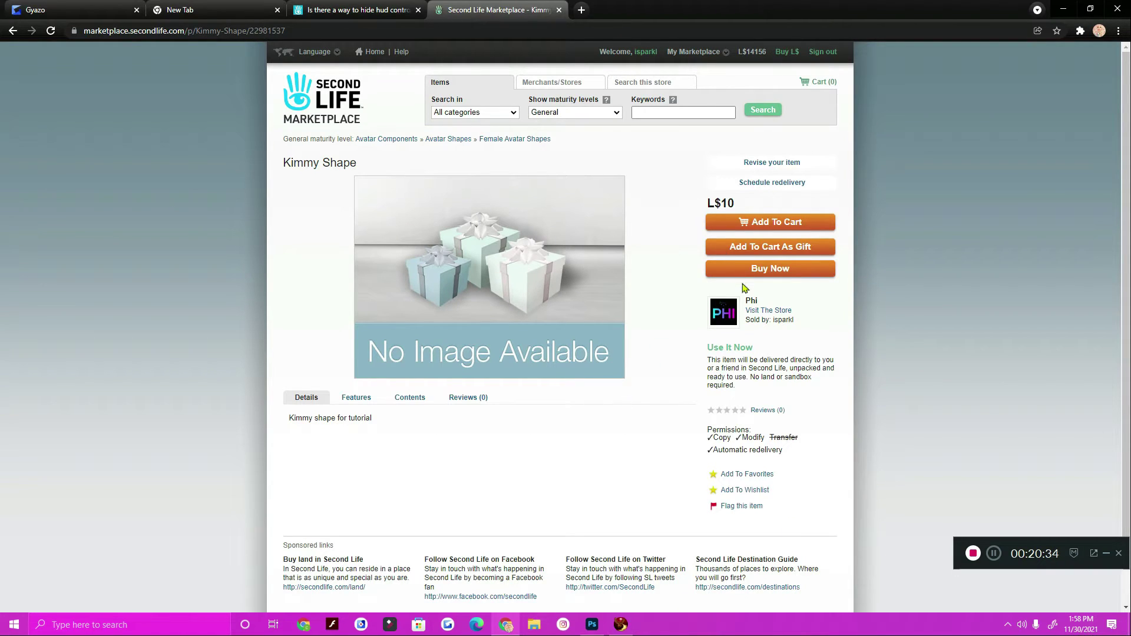
{"action": "left_click", "coordinate": [620, 624]}
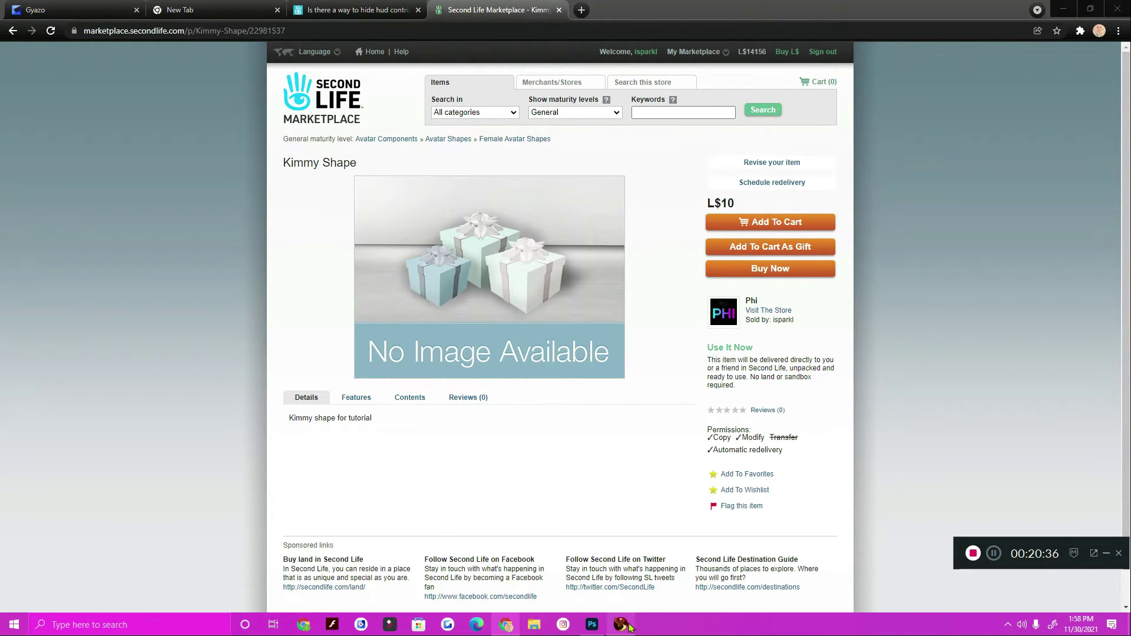
- Pan, zoom in and orbit the camera to frame the avatar's face and upper body
{"action": "left_click", "coordinate": [823, 543]}
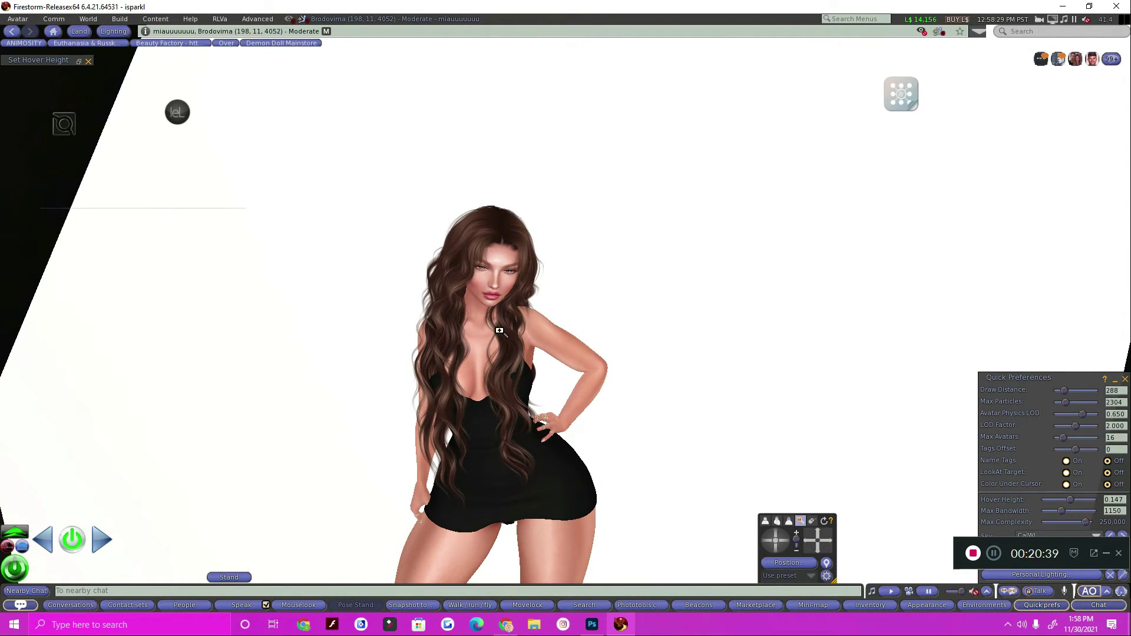
{"action": "scroll", "coordinate": [499, 330], "scroll_direction": "up", "scroll_amount": 5}
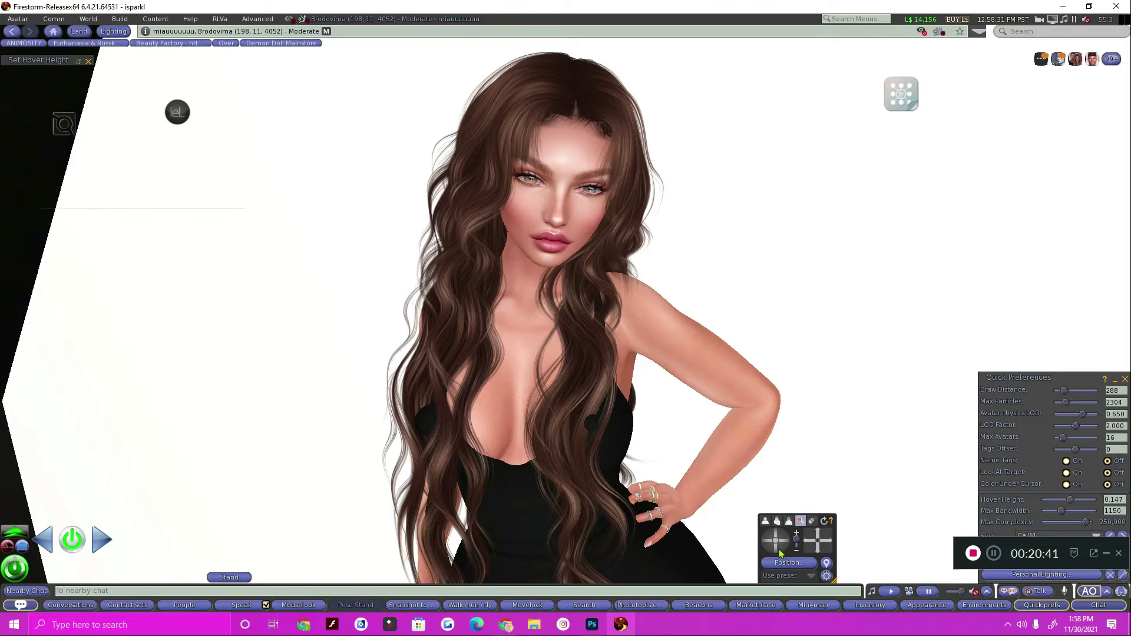
{"action": "left_click", "coordinate": [779, 549]}
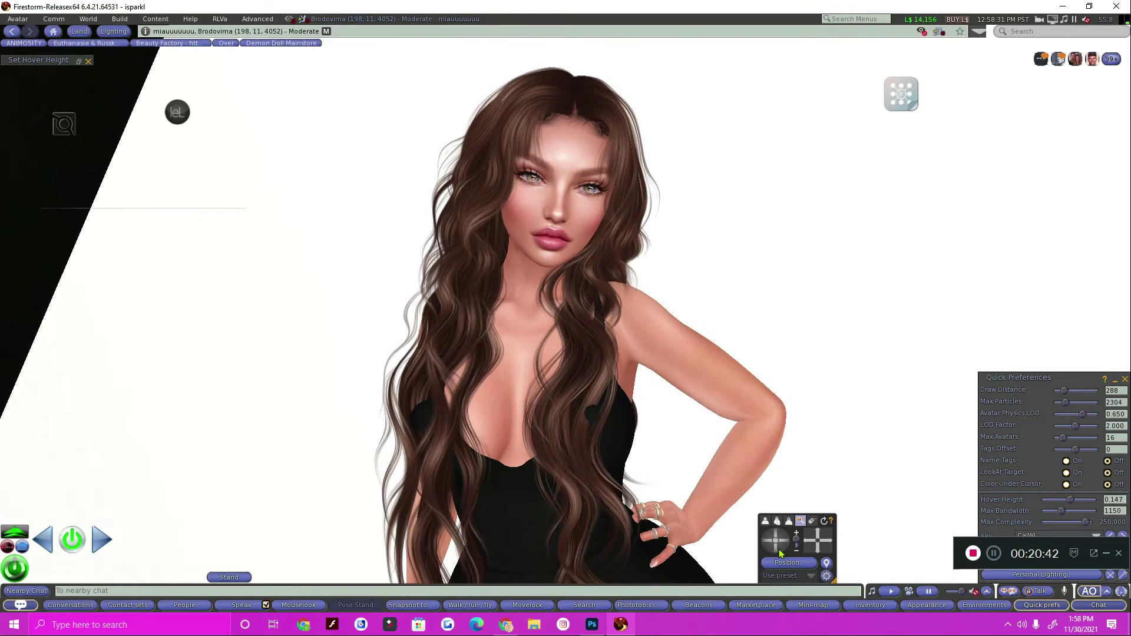